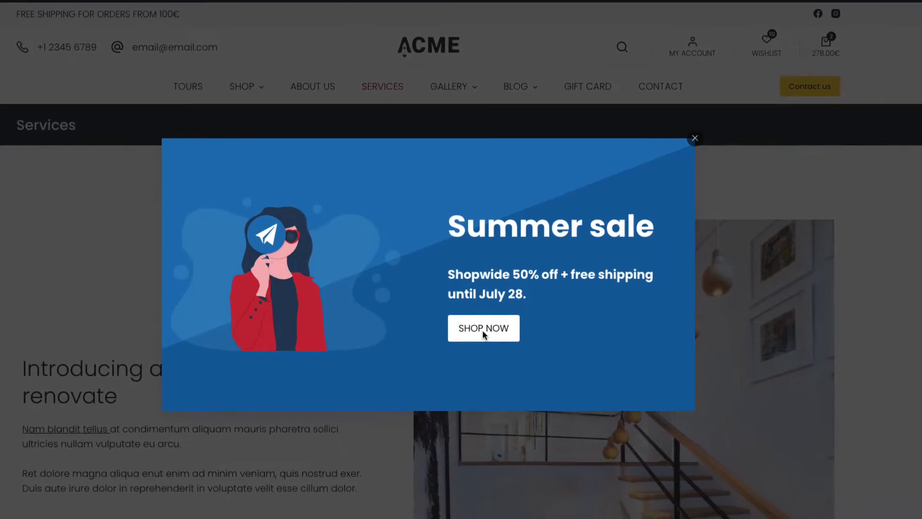
Follow the Summer sale popup's Shop Now link and look through the shop's product listing
{"action": "left_click", "coordinate": [512, 346]}
{"action": "scroll", "coordinate": [317, 232], "scroll_direction": "down", "scroll_amount": 20}
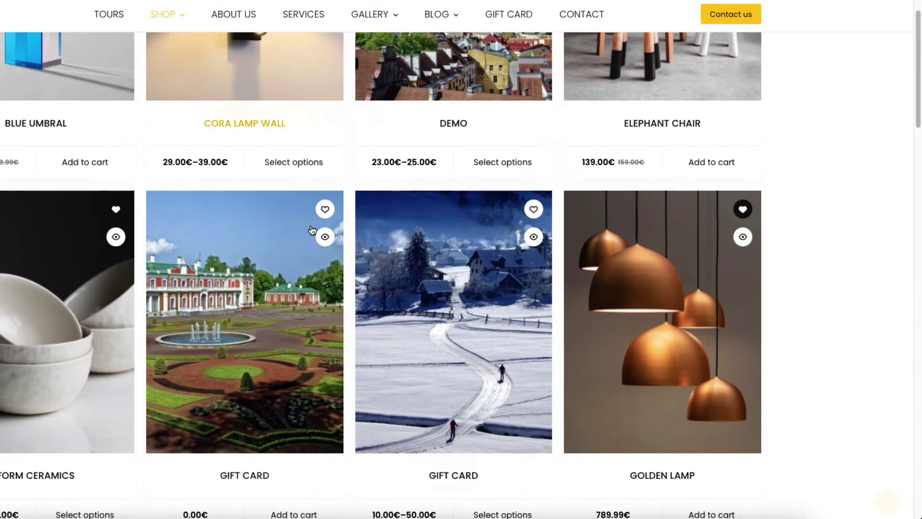
{"action": "scroll", "coordinate": [312, 231], "scroll_direction": "down", "scroll_amount": 1}
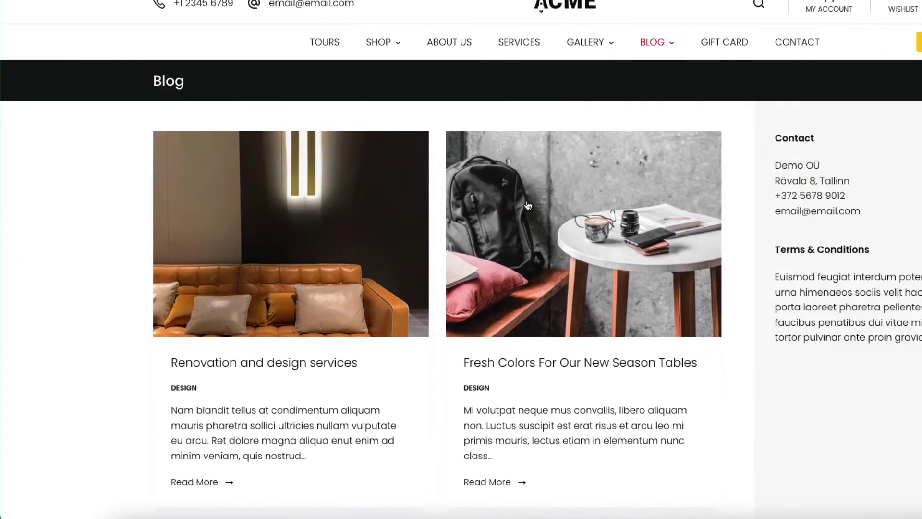
Look through the Blog page's posts and open the free Woocommerce course popup
{"action": "scroll", "coordinate": [527, 206], "scroll_direction": "down", "scroll_amount": 12}
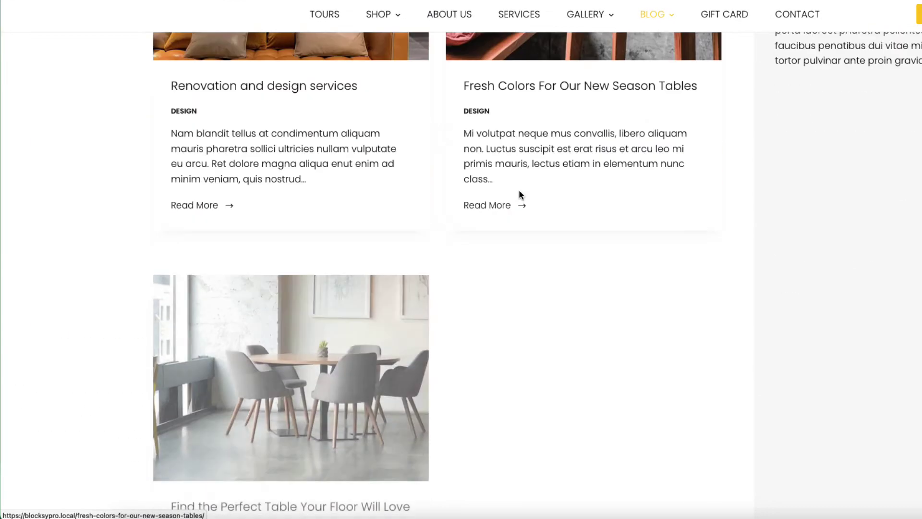
{"action": "scroll", "coordinate": [518, 190], "scroll_direction": "down", "scroll_amount": 1}
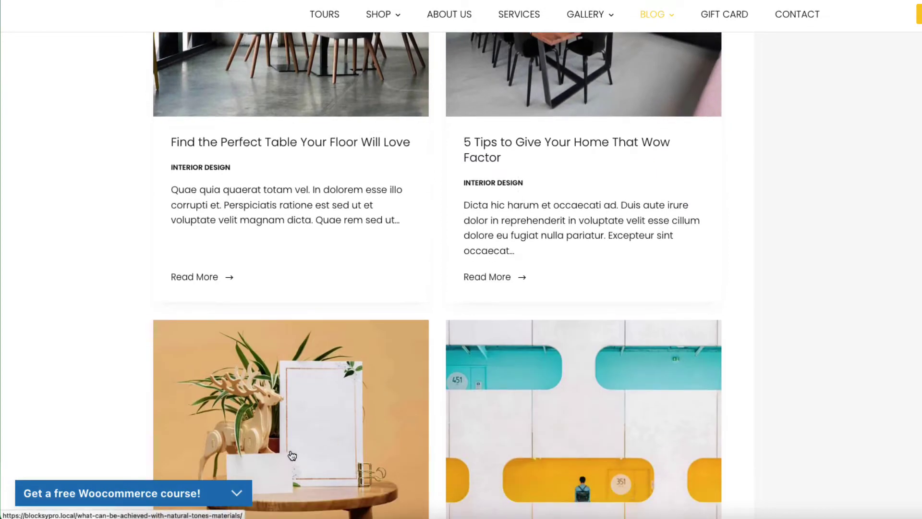
{"action": "left_click", "coordinate": [183, 496]}
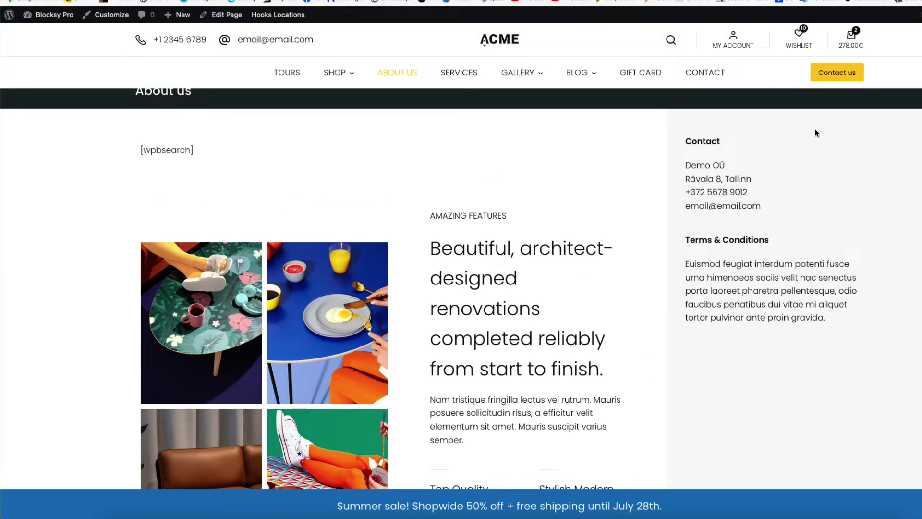
View and close the Contact us popup on the About us page and the Summer sale popup on the Services page
{"action": "left_click", "coordinate": [829, 77]}
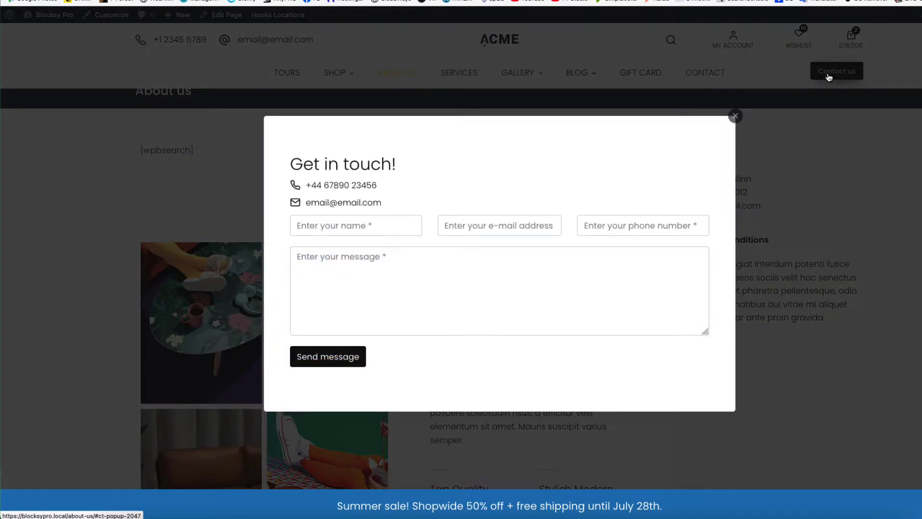
{"action": "left_click", "coordinate": [761, 126]}
{"action": "left_click", "coordinate": [456, 81]}
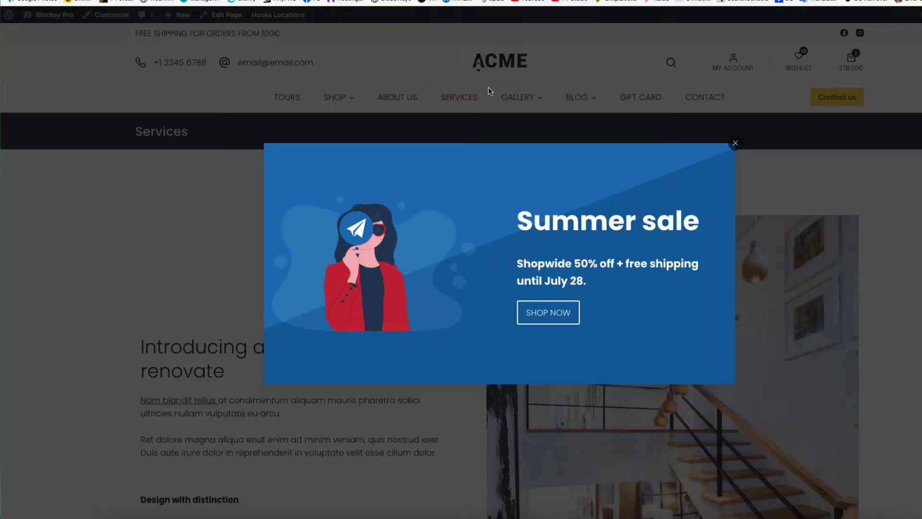
{"action": "left_click", "coordinate": [736, 142]}
View the contact form popup through the linked text "Nam blandit tellus" on the Services page and close it
{"action": "scroll", "coordinate": [198, 305], "scroll_direction": "down", "scroll_amount": 2}
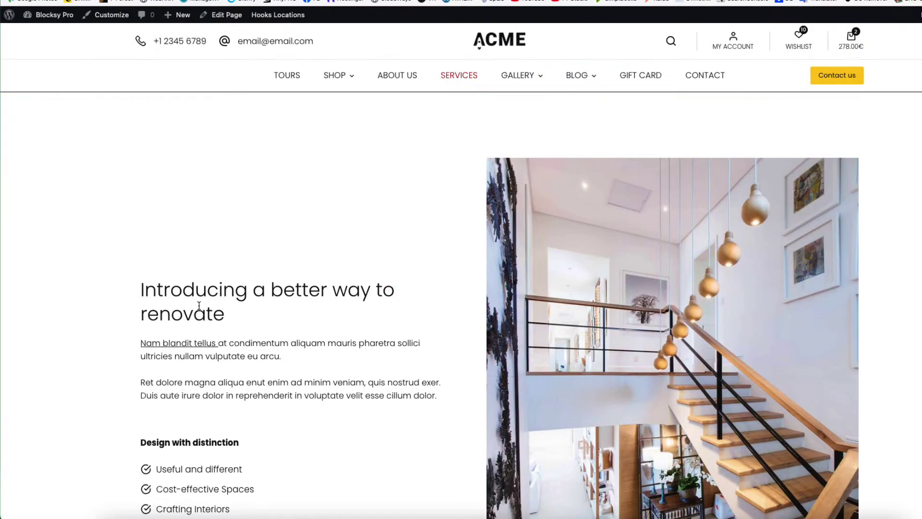
{"action": "left_click", "coordinate": [170, 344]}
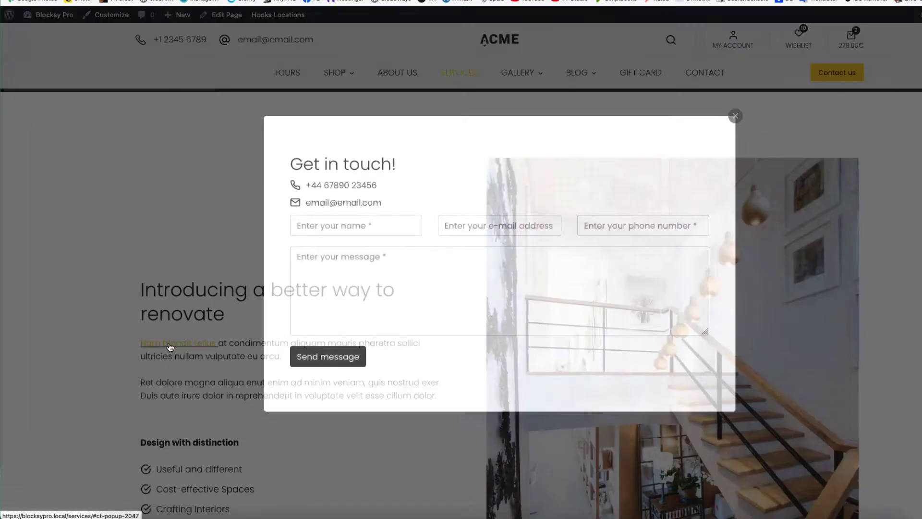
{"action": "left_click", "coordinate": [735, 117]}
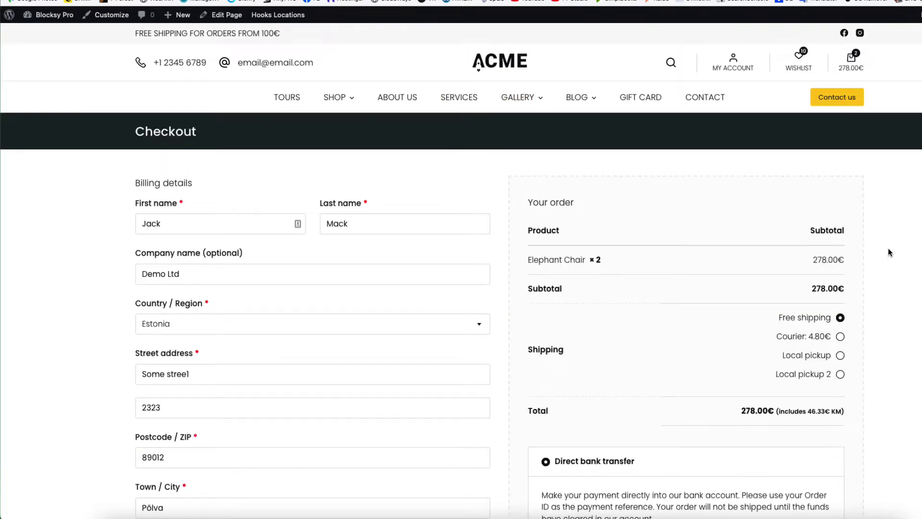
Look over the Checkout page, trigger its exit-intent popup and highlight the SALE20 coupon line
{"action": "scroll", "coordinate": [888, 248], "scroll_direction": "down", "scroll_amount": 5}
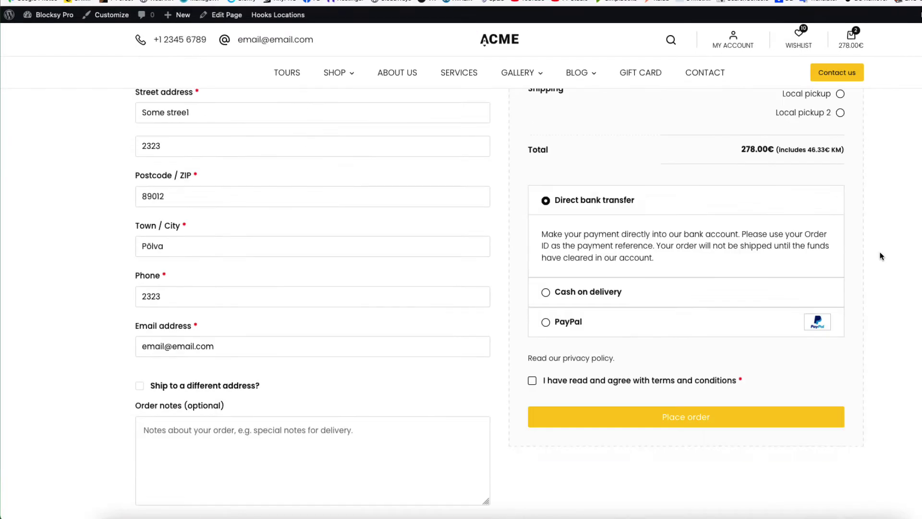
{"action": "scroll", "coordinate": [881, 253], "scroll_direction": "up", "scroll_amount": 4}
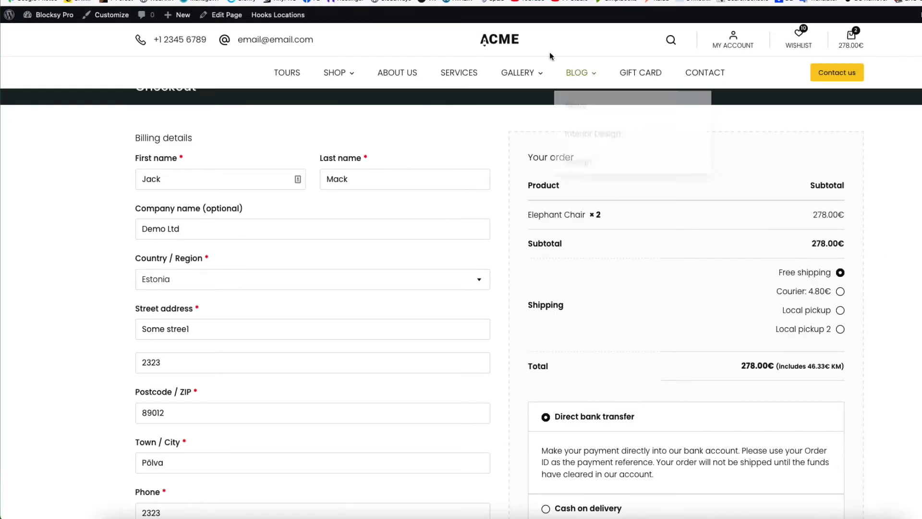
{"action": "mouse_move", "coordinate": [524, 2]}
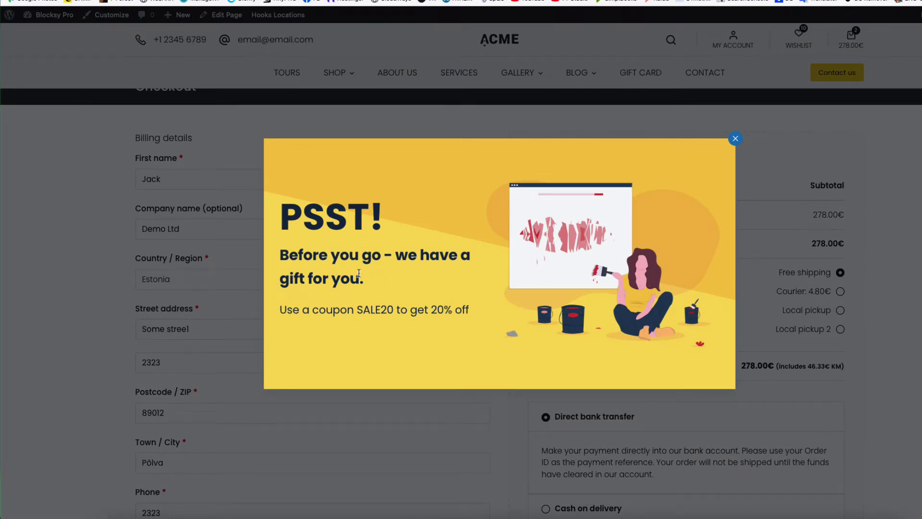
{"action": "left_click_drag", "start_coordinate": [312, 309], "coordinate": [448, 313]}
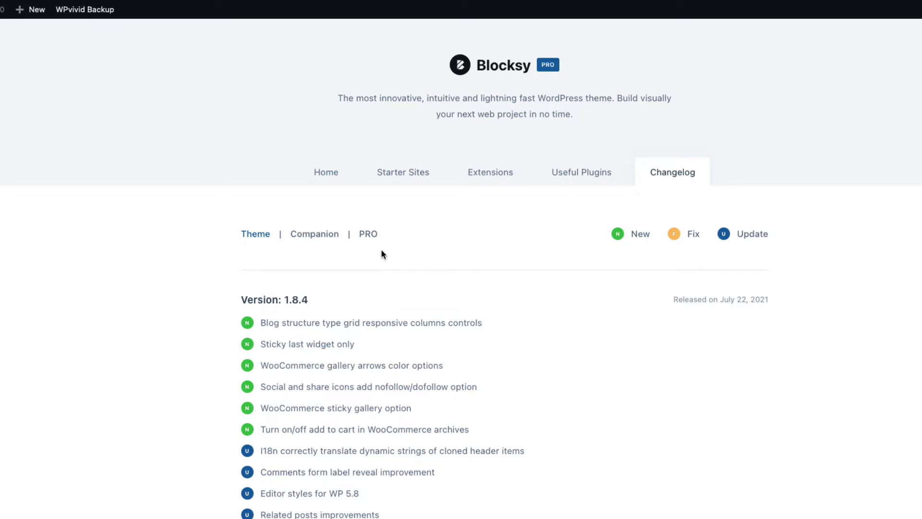
Display the PRO changelog of Blocksy
{"action": "left_click", "coordinate": [369, 236]}
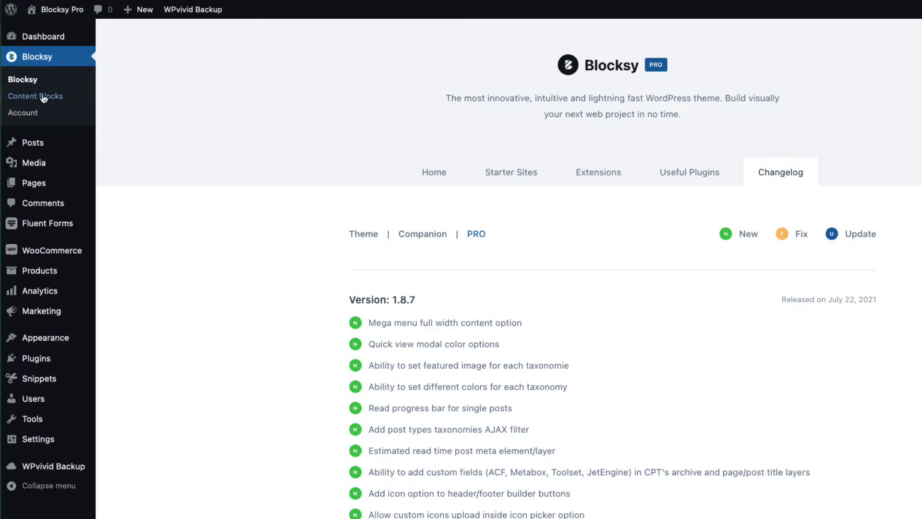
Create a new Blocksy content block from the Popup Template with the name "Sitewide popup"
{"action": "left_click", "coordinate": [43, 98]}
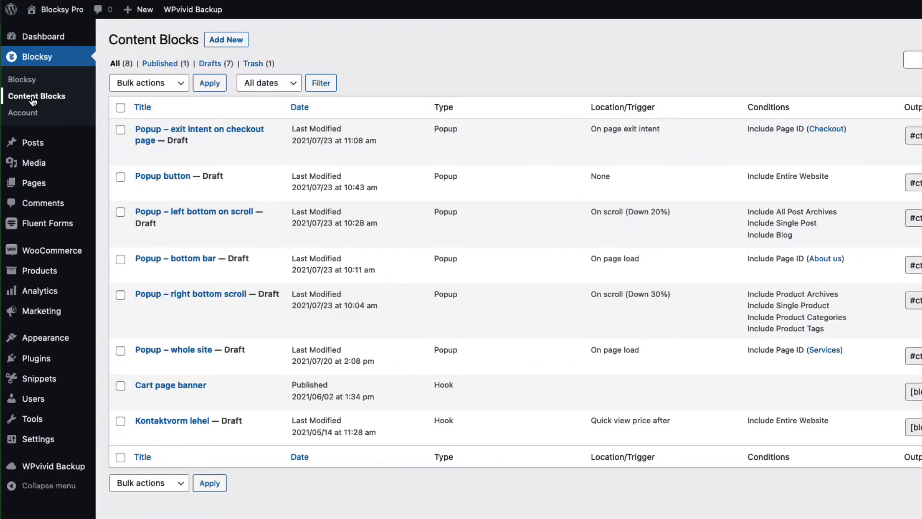
{"action": "left_click", "coordinate": [221, 41]}
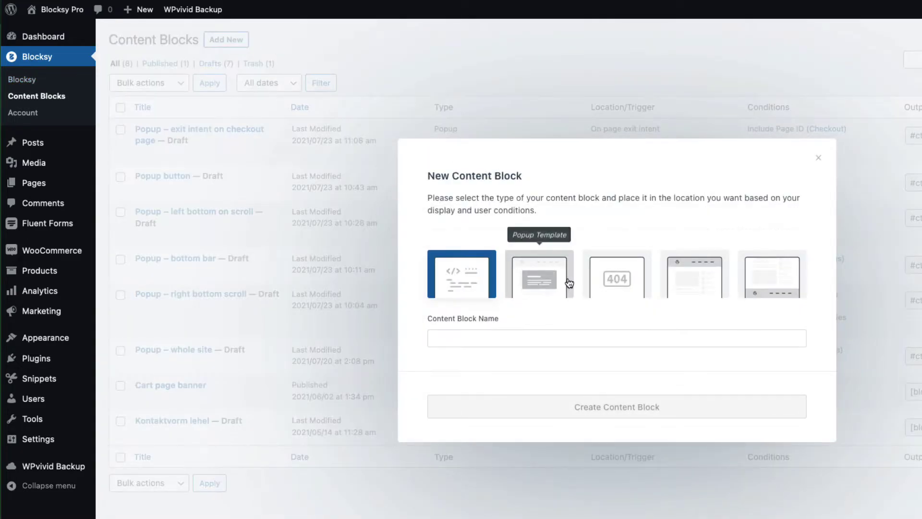
{"action": "left_click", "coordinate": [541, 274]}
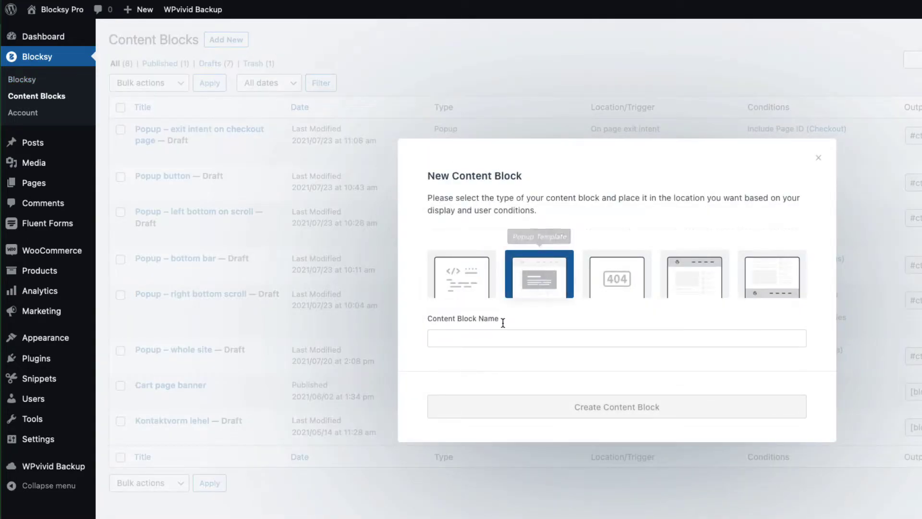
{"action": "left_click", "coordinate": [477, 337]}
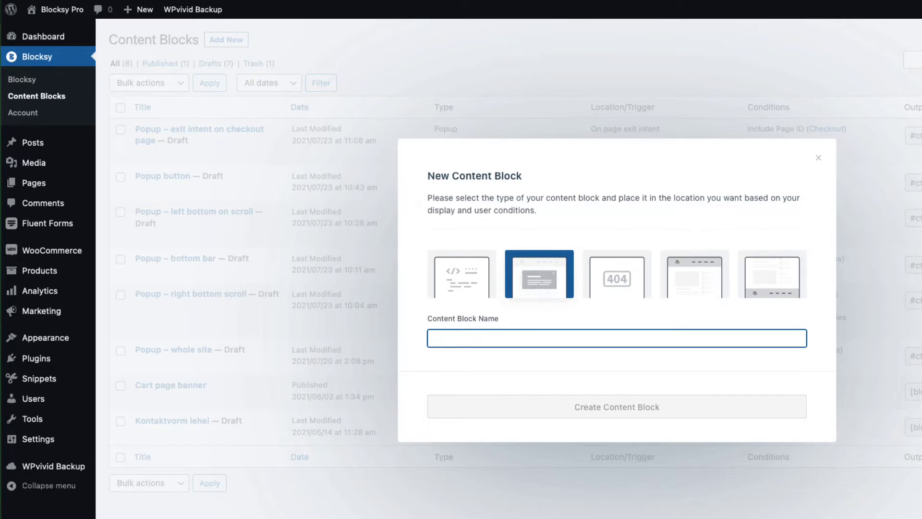
{"action": "type", "text": "Sitewide wid"}
{"action": "key", "text": "BackSpace"}
{"action": "key", "text": "BackSpace"}
{"action": "key", "text": "BackSpace"}
{"action": "type", "text": "popup"}
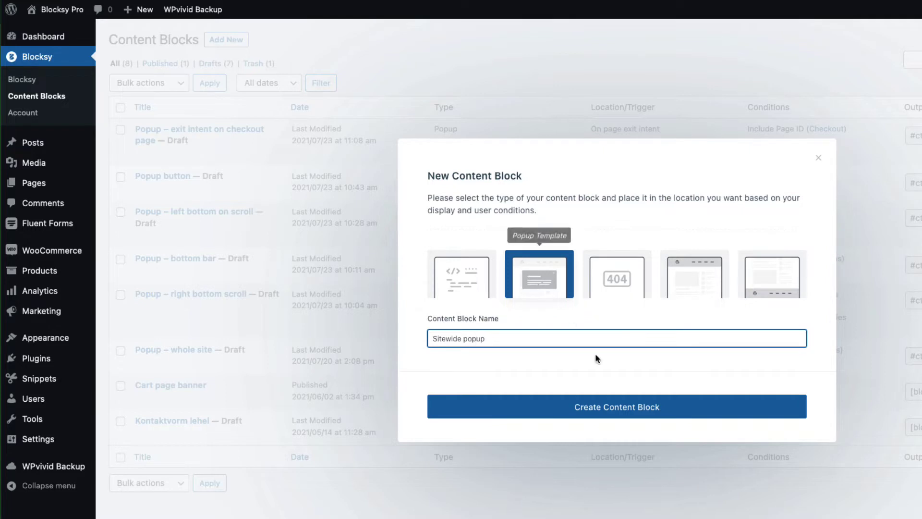
{"action": "left_click", "coordinate": [614, 407]}
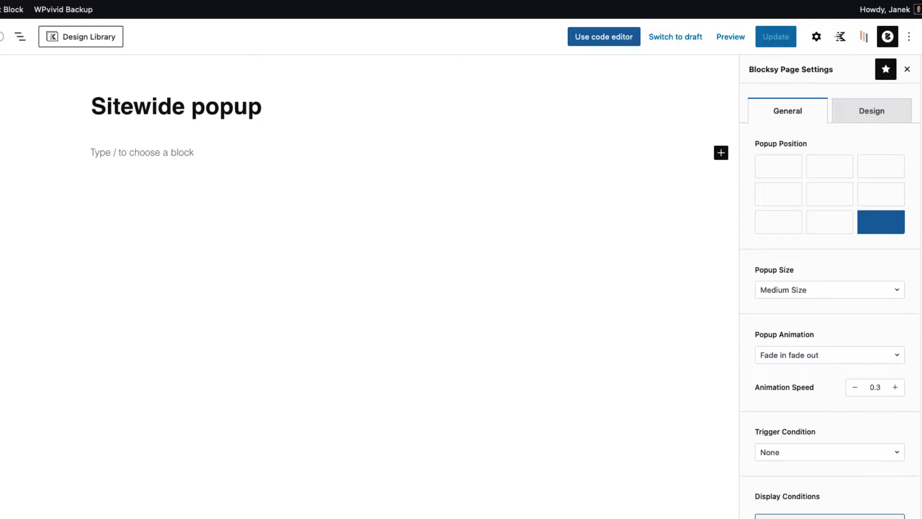
Paste the copied Summer sale banner into the popup's empty content area
{"action": "left_click", "coordinate": [111, 151]}
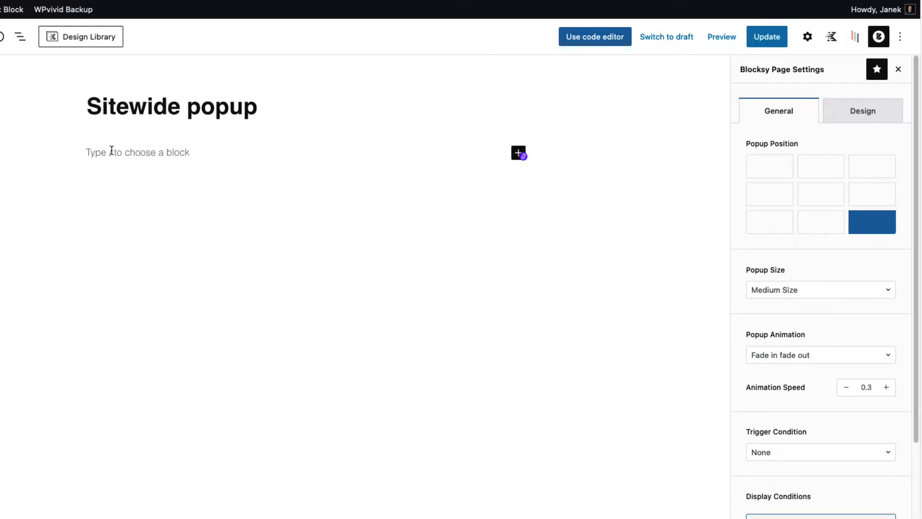
{"action": "key", "text": "super+v"}
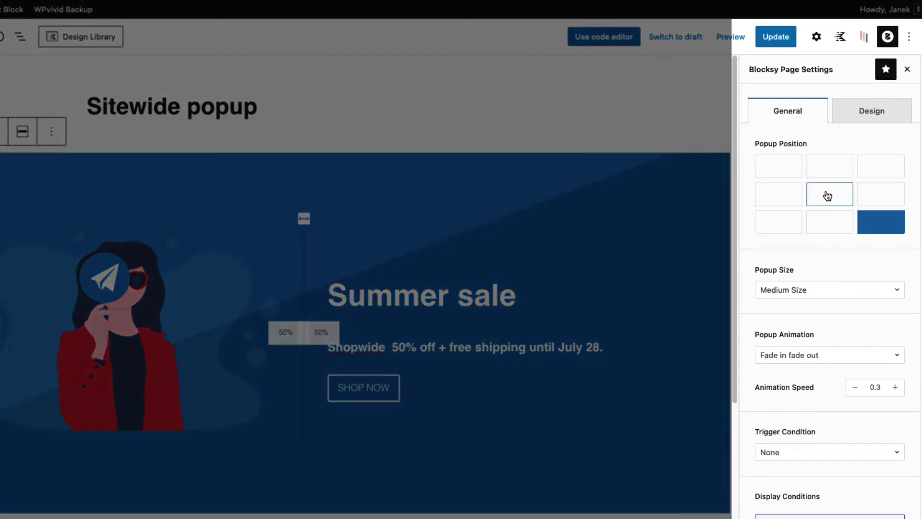
Set the popup position to the middle center and the popup size to Large Size
{"action": "left_click", "coordinate": [828, 195]}
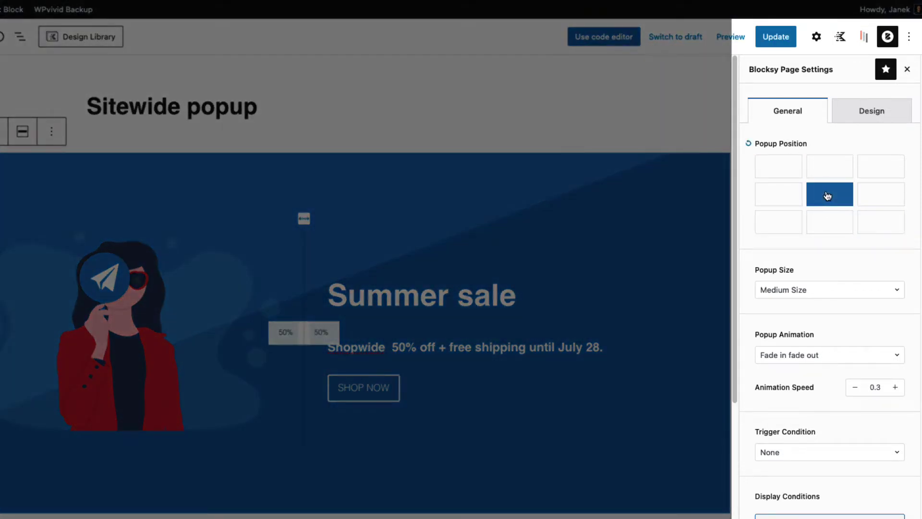
{"action": "left_click", "coordinate": [803, 294]}
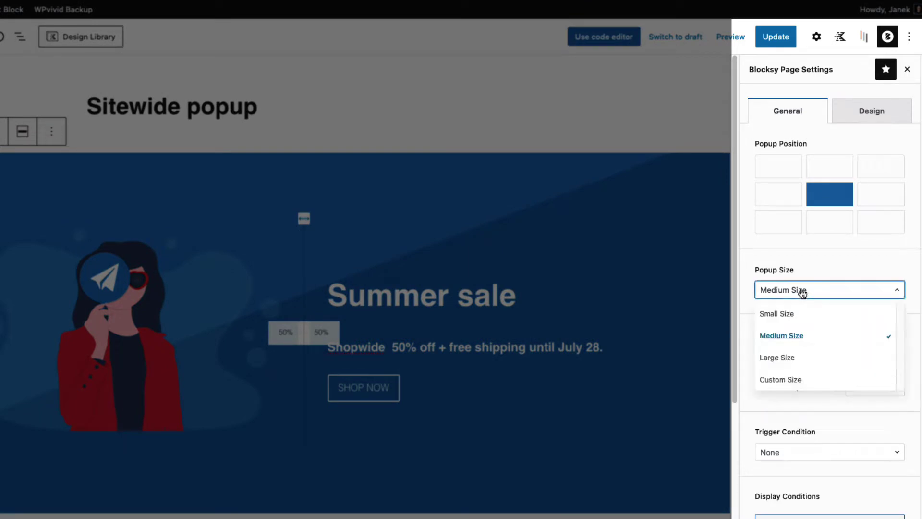
{"action": "left_click", "coordinate": [783, 357]}
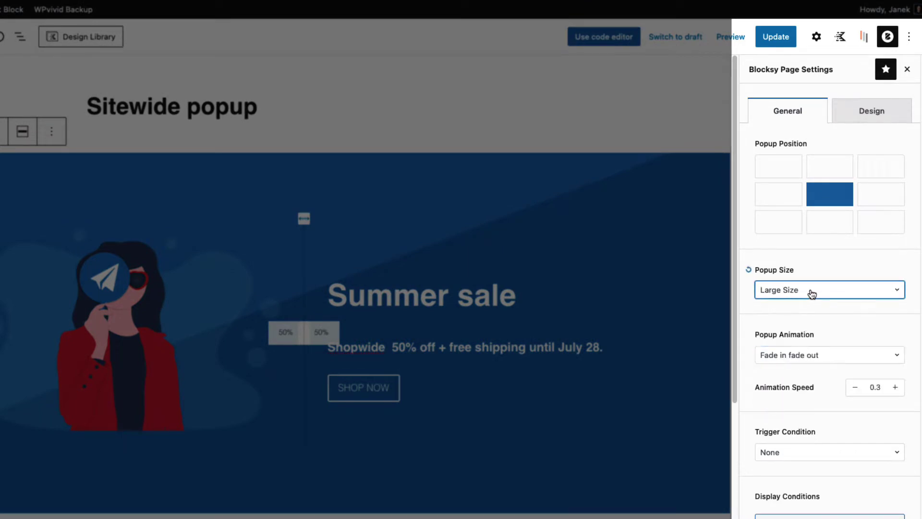
Try Custom Size to view its maximum width and height options, and set the popup back to Large Size
{"action": "left_click", "coordinate": [812, 290]}
{"action": "left_click", "coordinate": [792, 381]}
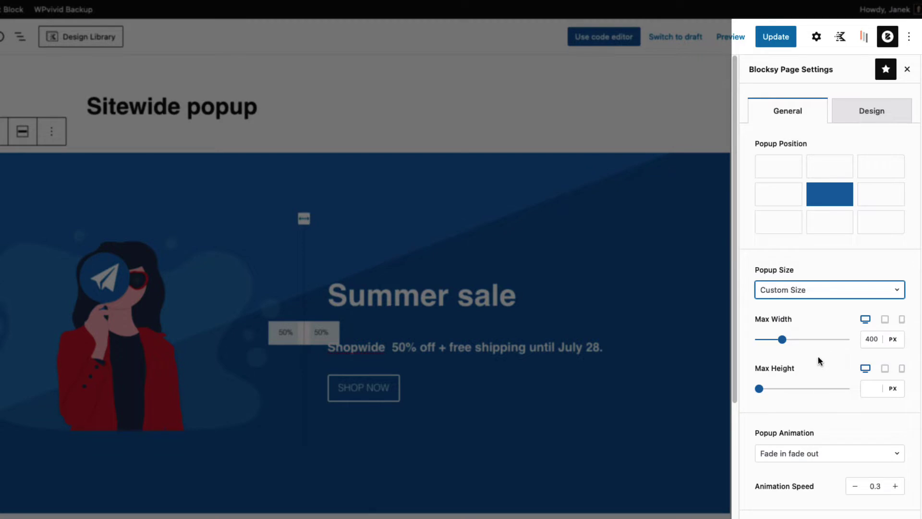
{"action": "left_click", "coordinate": [815, 294]}
{"action": "left_click", "coordinate": [785, 358]}
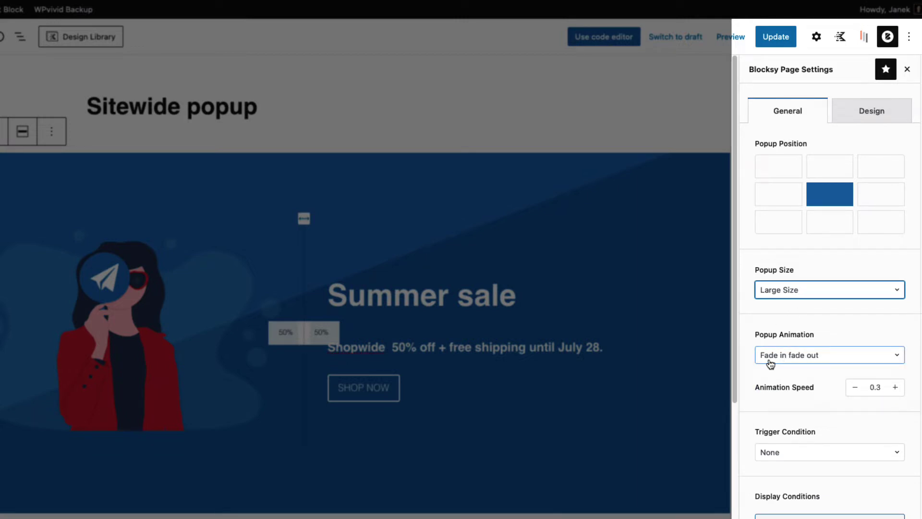
Review the available popup animations, keep Fade in fade out, and set the animation speed to 0.5
{"action": "left_click", "coordinate": [820, 359]}
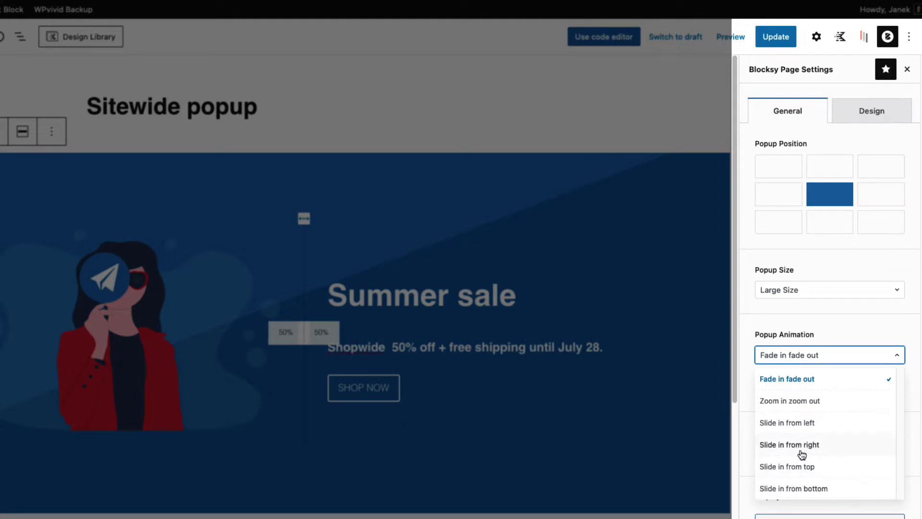
{"action": "left_click", "coordinate": [834, 338]}
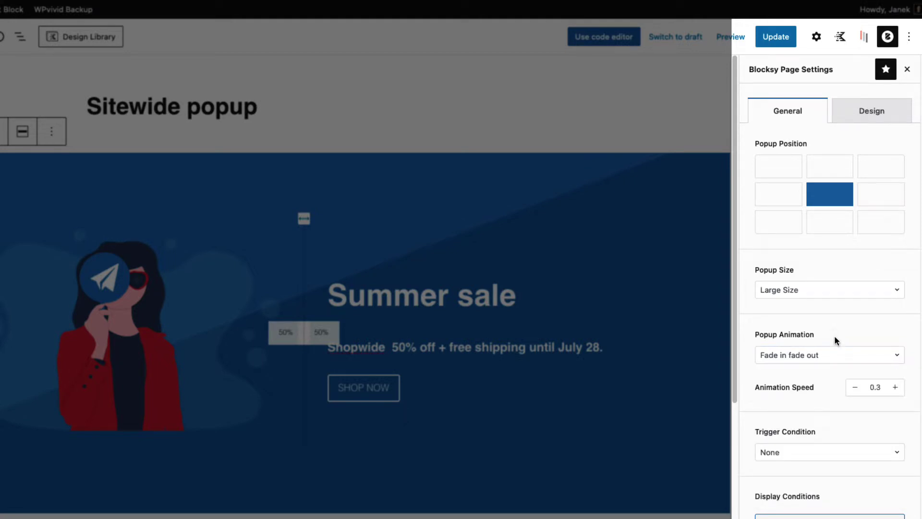
{"action": "left_click", "coordinate": [894, 389]}
{"action": "left_click", "coordinate": [894, 389]}
Review the available trigger conditions and set the popup's trigger to On page load
{"action": "scroll", "coordinate": [829, 395], "scroll_direction": "down", "scroll_amount": 3}
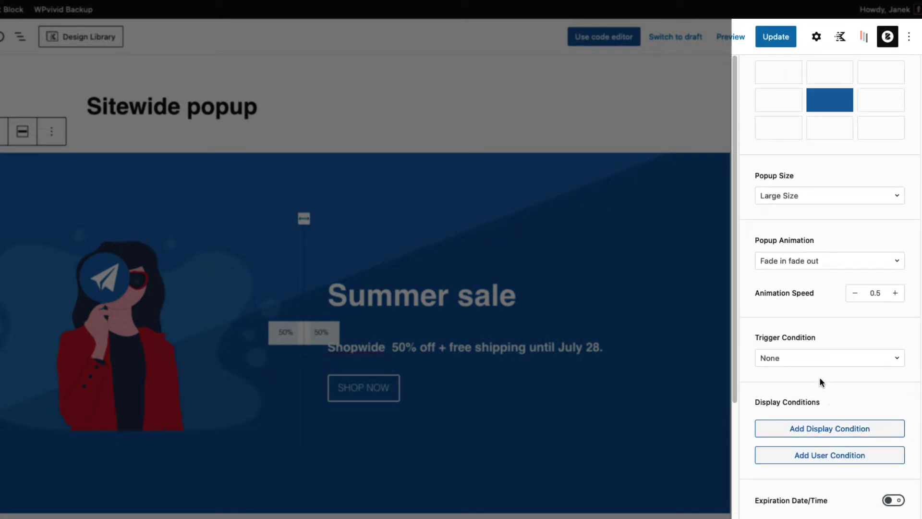
{"action": "left_click", "coordinate": [797, 358]}
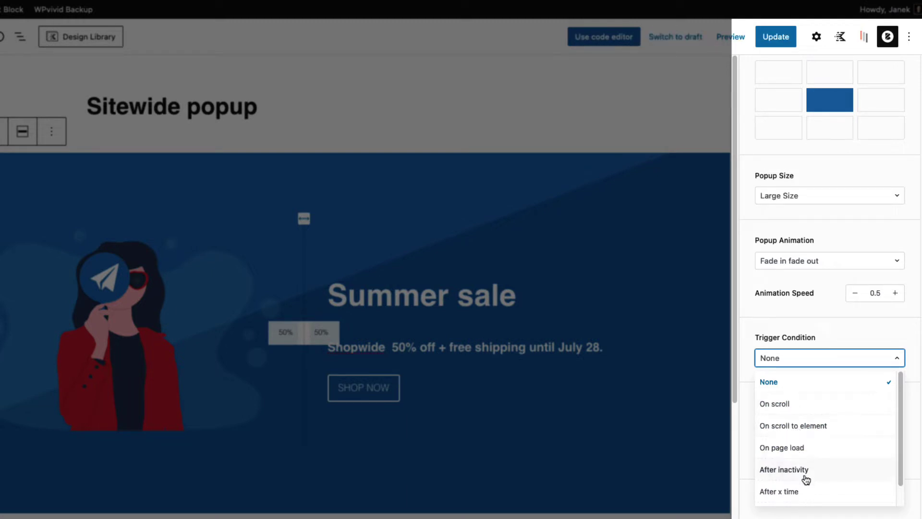
{"action": "scroll", "coordinate": [804, 475], "scroll_direction": "down", "scroll_amount": 1}
{"action": "scroll", "coordinate": [805, 472], "scroll_direction": "up", "scroll_amount": 1}
{"action": "left_click", "coordinate": [788, 448]}
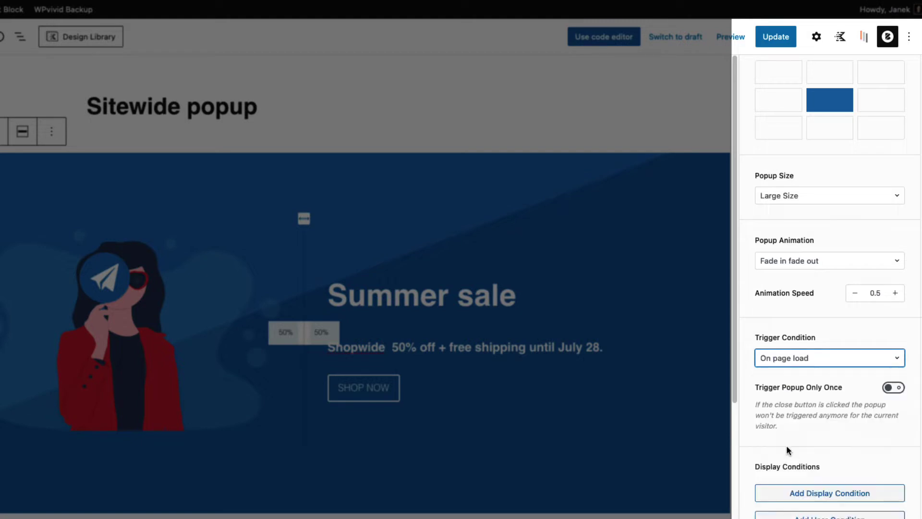
Add a display condition that includes the Entire Website for the popup
{"action": "scroll", "coordinate": [803, 430], "scroll_direction": "down", "scroll_amount": 1}
{"action": "scroll", "coordinate": [803, 429], "scroll_direction": "down", "scroll_amount": 3}
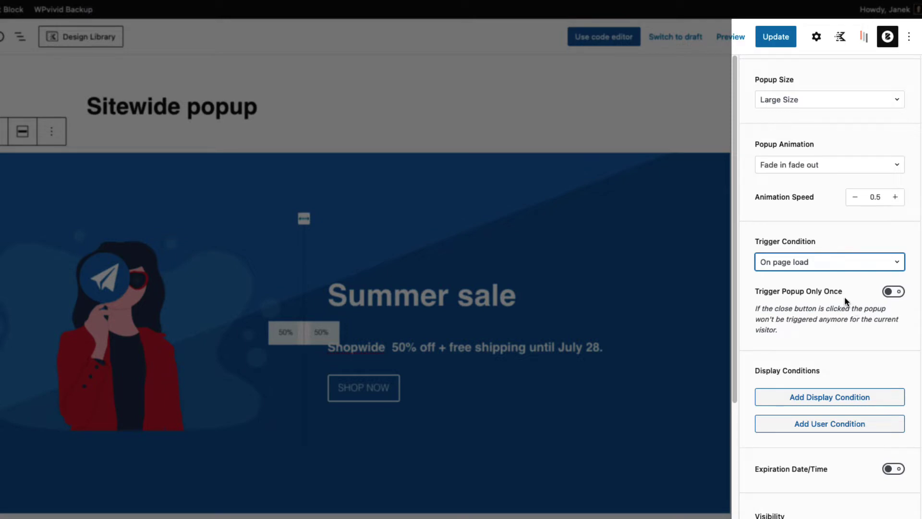
{"action": "left_click", "coordinate": [815, 398]}
{"action": "scroll", "coordinate": [811, 404], "scroll_direction": "down", "scroll_amount": 2}
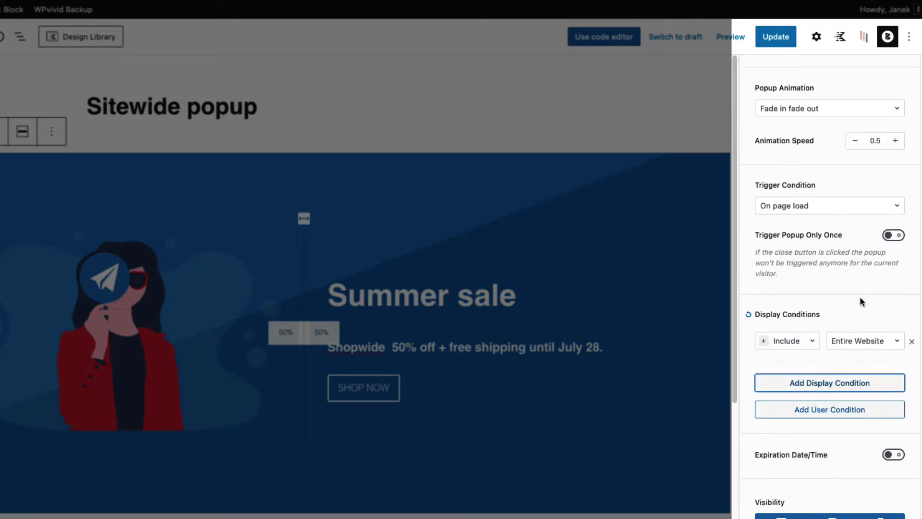
Review the available locations for the popup's display condition, keeping Entire Website
{"action": "left_click", "coordinate": [876, 345]}
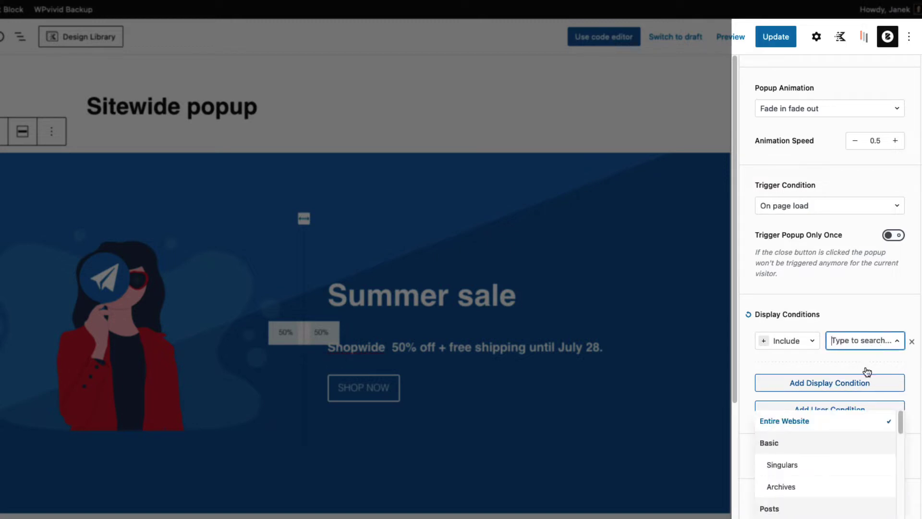
{"action": "scroll", "coordinate": [799, 470], "scroll_direction": "down", "scroll_amount": 4}
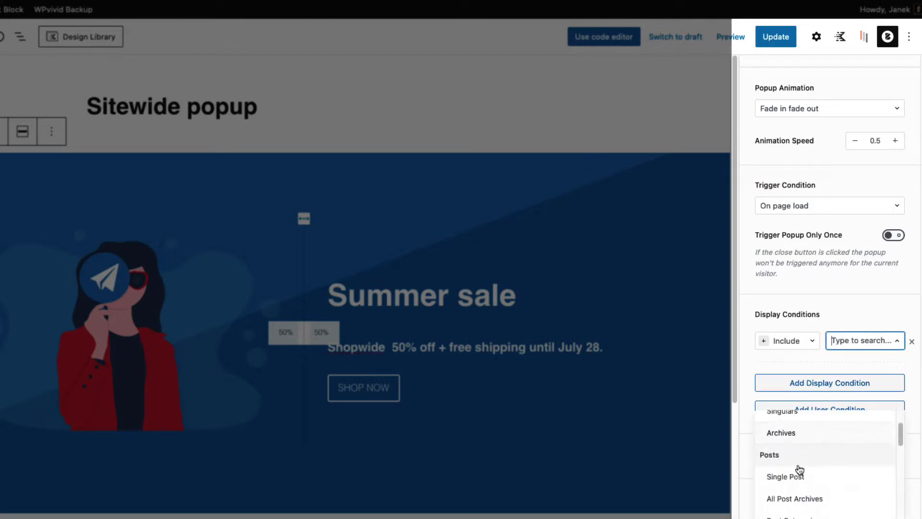
{"action": "scroll", "coordinate": [799, 495], "scroll_direction": "down", "scroll_amount": 5}
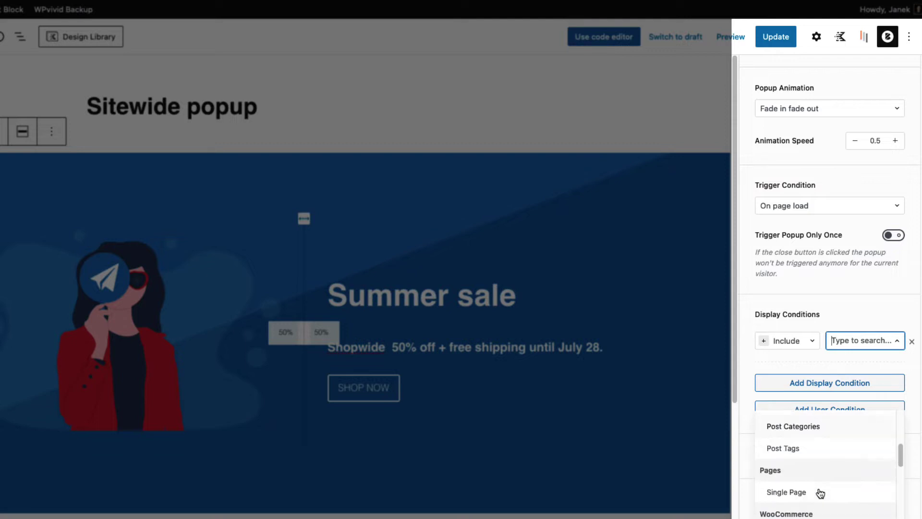
{"action": "left_click", "coordinate": [842, 311]}
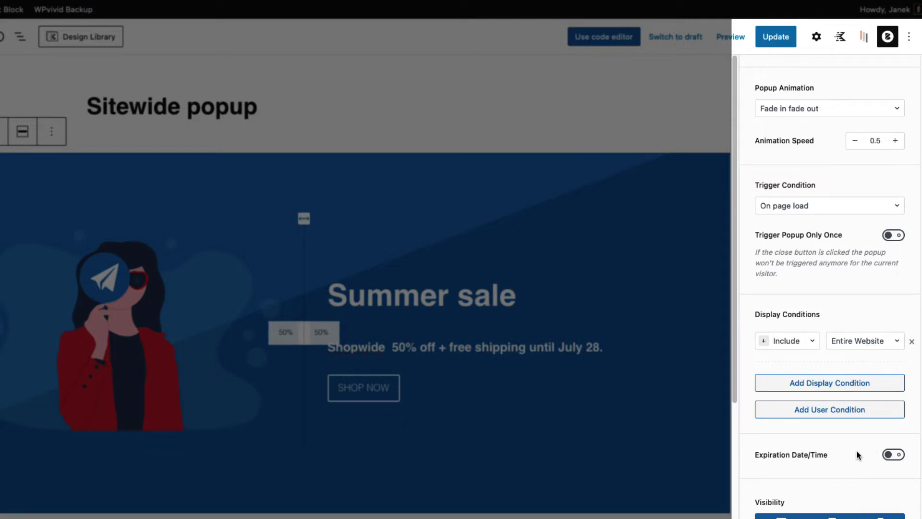
Try a User Logged Out user condition, review the other user role options, and remove the condition
{"action": "left_click", "coordinate": [826, 412]}
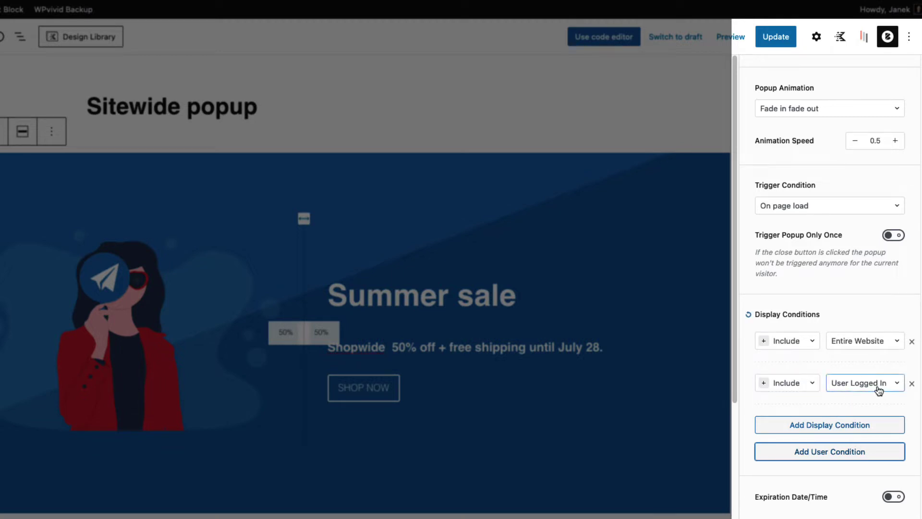
{"action": "left_click", "coordinate": [865, 388]}
{"action": "left_click", "coordinate": [805, 429]}
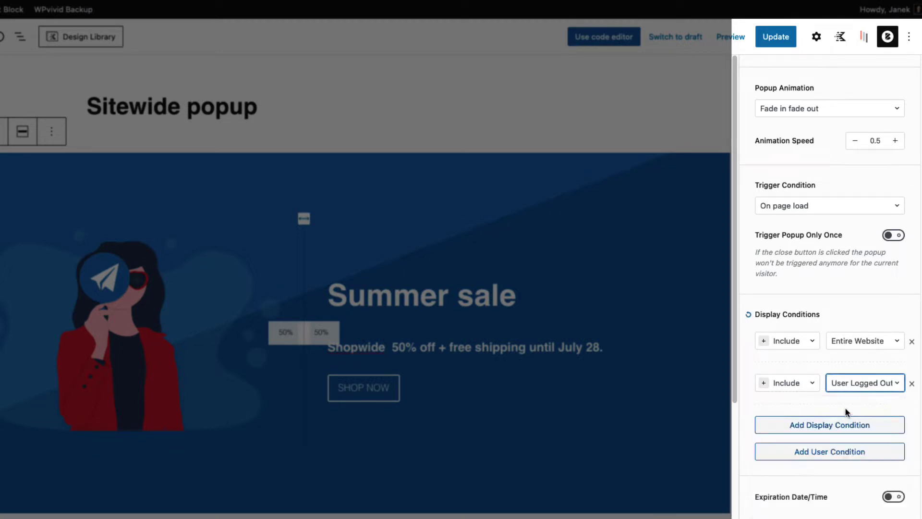
{"action": "left_click", "coordinate": [877, 383]}
{"action": "scroll", "coordinate": [788, 486], "scroll_direction": "down", "scroll_amount": 1}
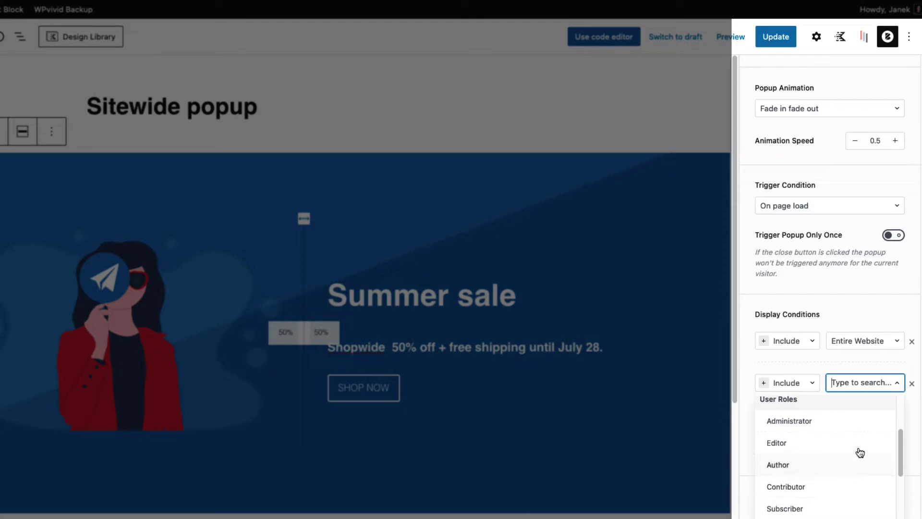
{"action": "left_click", "coordinate": [890, 368]}
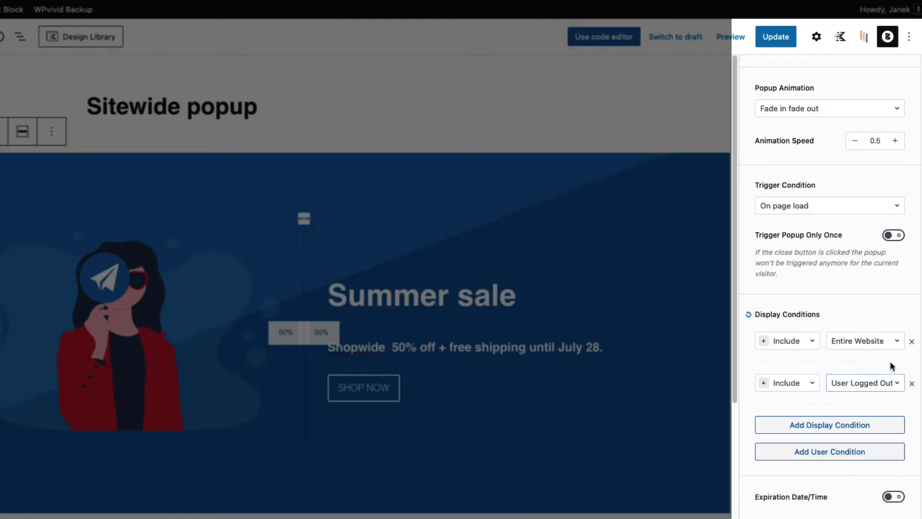
{"action": "left_click", "coordinate": [912, 383]}
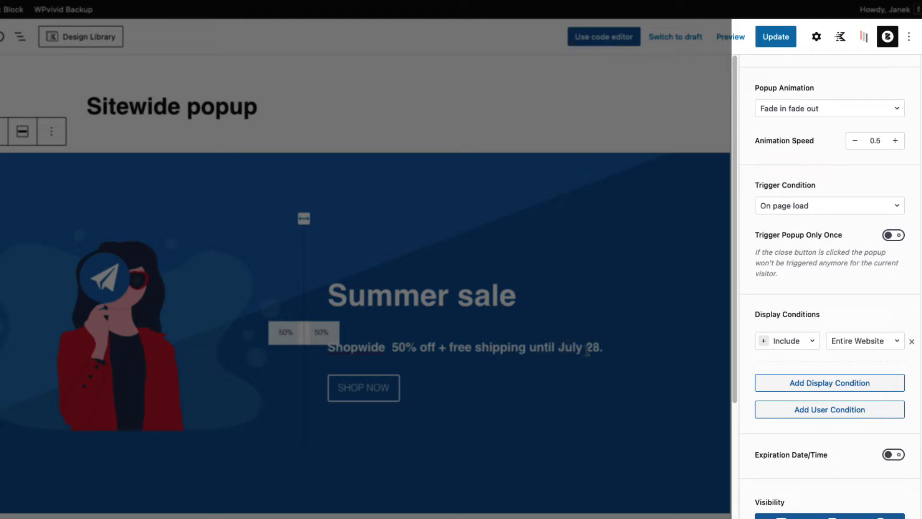
Enable the popup's expiration and set it to July 28, 2021 at 23:59
{"action": "left_click", "coordinate": [893, 454]}
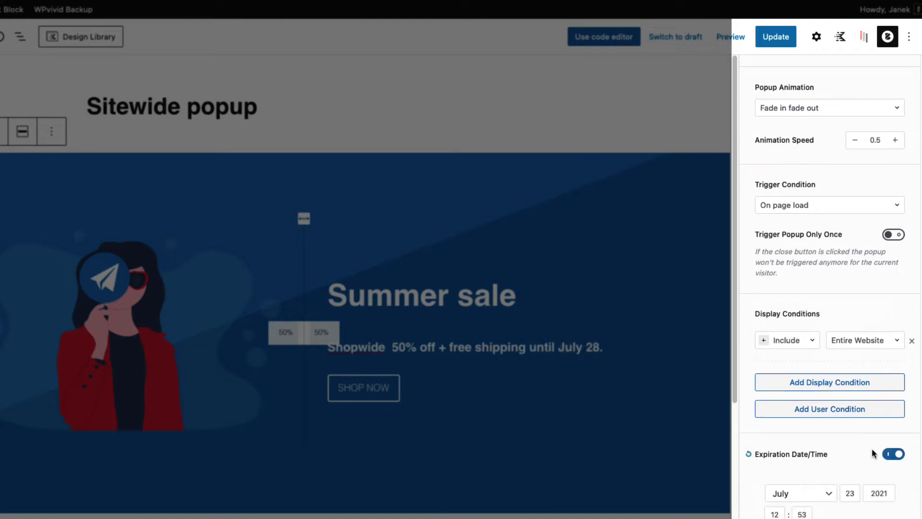
{"action": "scroll", "coordinate": [836, 475], "scroll_direction": "down", "scroll_amount": 5}
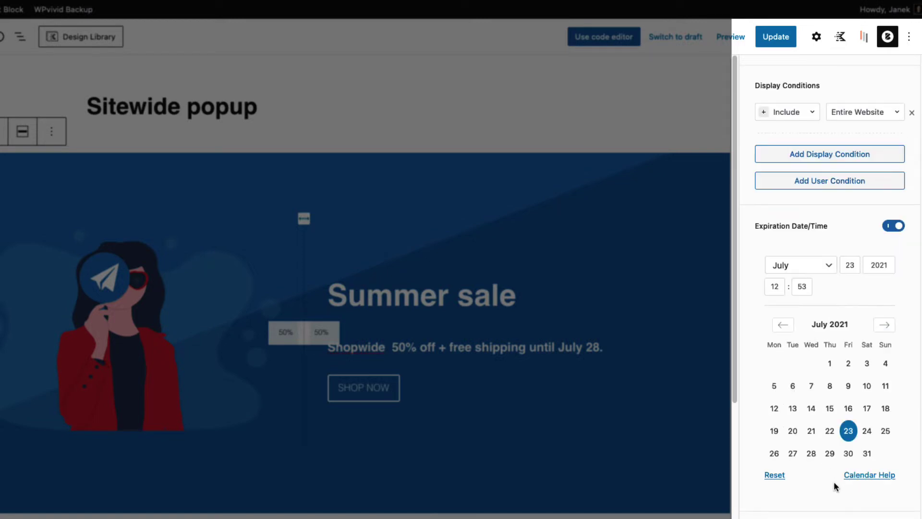
{"action": "left_click", "coordinate": [814, 459]}
{"action": "double_click", "coordinate": [774, 287]}
{"action": "type", "text": "23"}
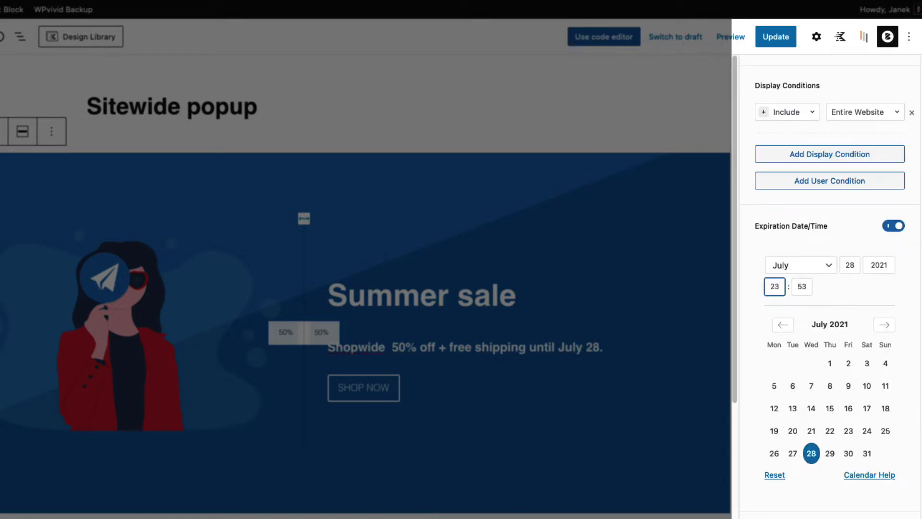
{"action": "double_click", "coordinate": [802, 286]}
{"action": "type", "text": "59"}
{"action": "left_click", "coordinate": [863, 284]}
Turn off the popup's visibility on mobile and set its padding to 0 px on all sides
{"action": "scroll", "coordinate": [862, 284], "scroll_direction": "down", "scroll_amount": 3}
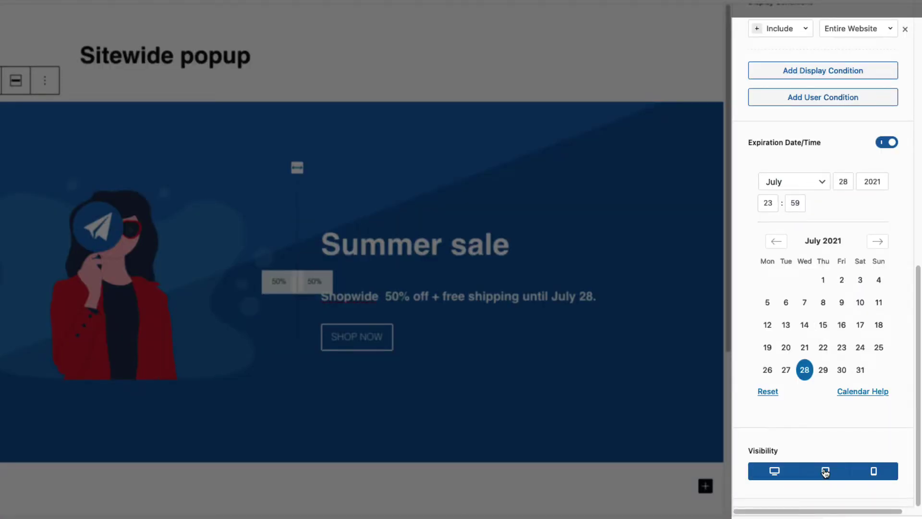
{"action": "left_click", "coordinate": [883, 473]}
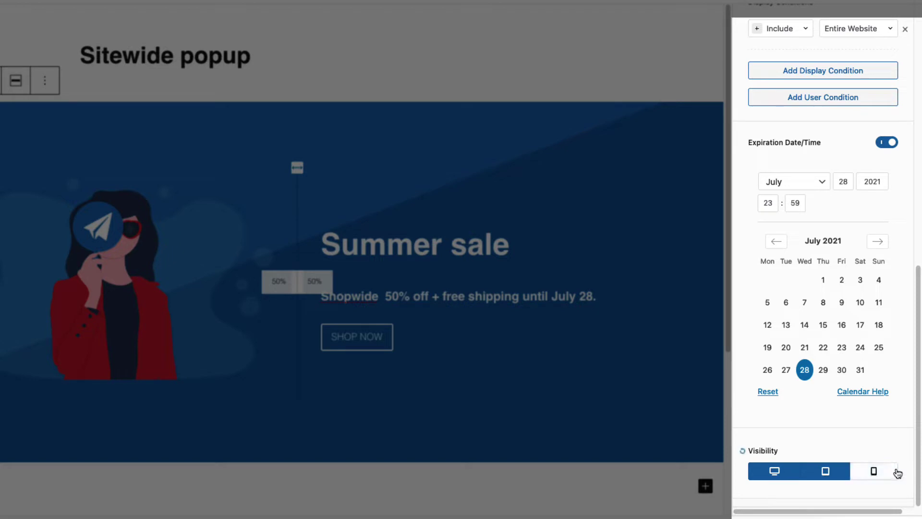
{"action": "scroll", "coordinate": [855, 437], "scroll_direction": "up", "scroll_amount": 15}
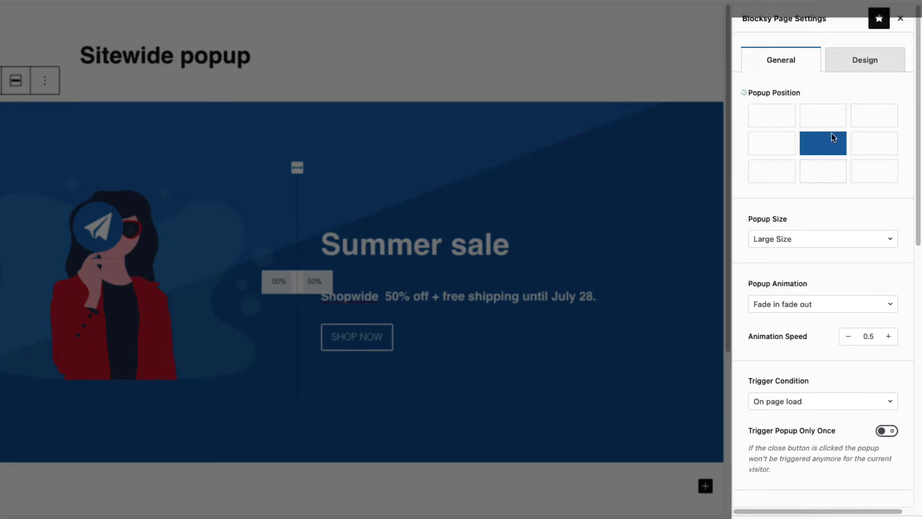
{"action": "left_click", "coordinate": [867, 62]}
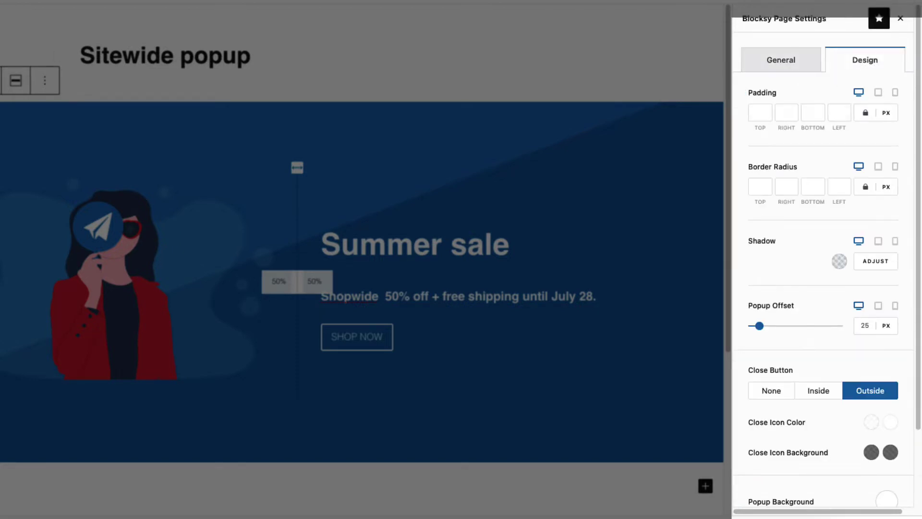
{"action": "left_click", "coordinate": [761, 112]}
{"action": "type", "text": "0"}
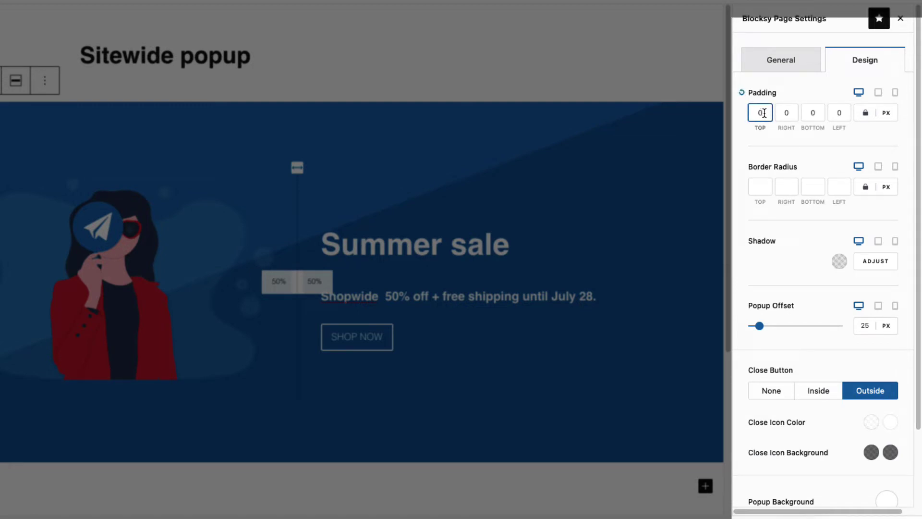
Set the popup's backdrop background to a semi-transparent near-black color and update the popup
{"action": "scroll", "coordinate": [853, 272], "scroll_direction": "down", "scroll_amount": 4}
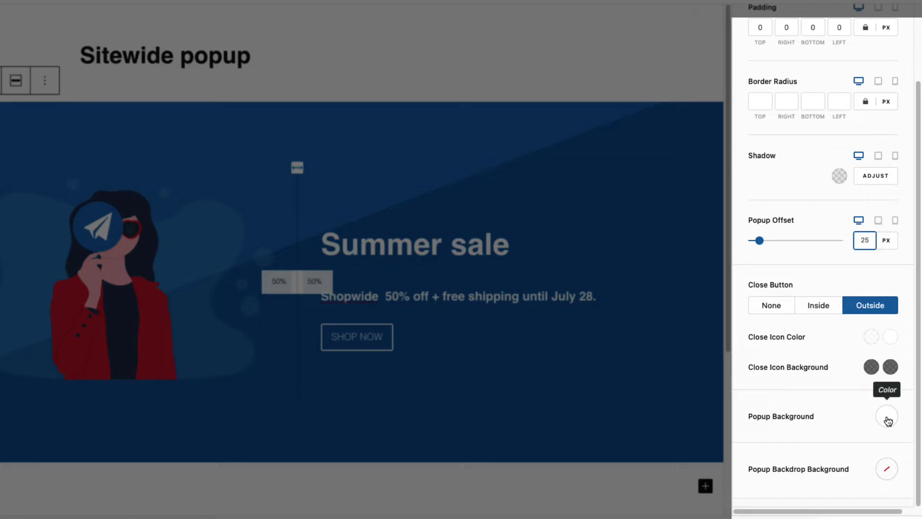
{"action": "left_click", "coordinate": [886, 471]}
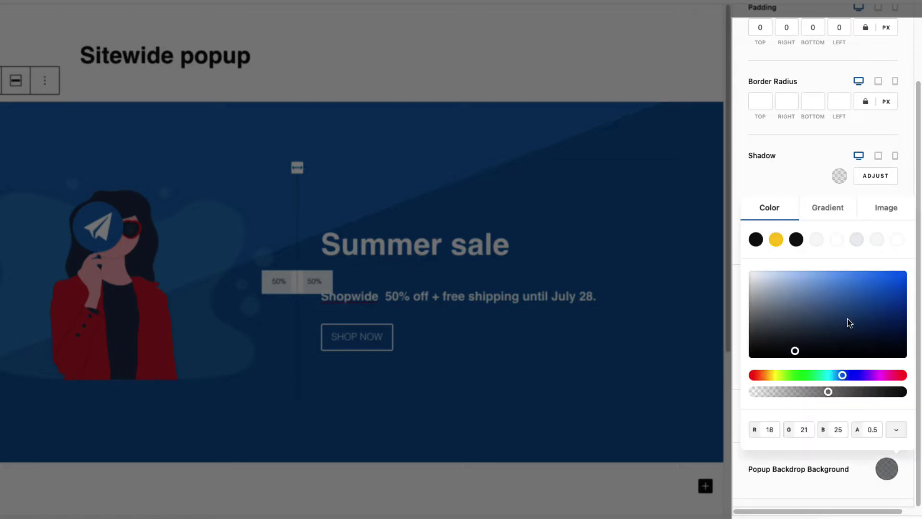
{"action": "left_click_drag", "start_coordinate": [849, 323], "coordinate": [741, 354]}
{"action": "mouse_move", "coordinate": [828, 392]}
{"action": "left_mouse_down"}
{"action": "mouse_move", "coordinate": [838, 395]}
{"action": "mouse_move", "coordinate": [829, 391]}
{"action": "left_mouse_up"}
{"action": "left_click", "coordinate": [844, 488]}
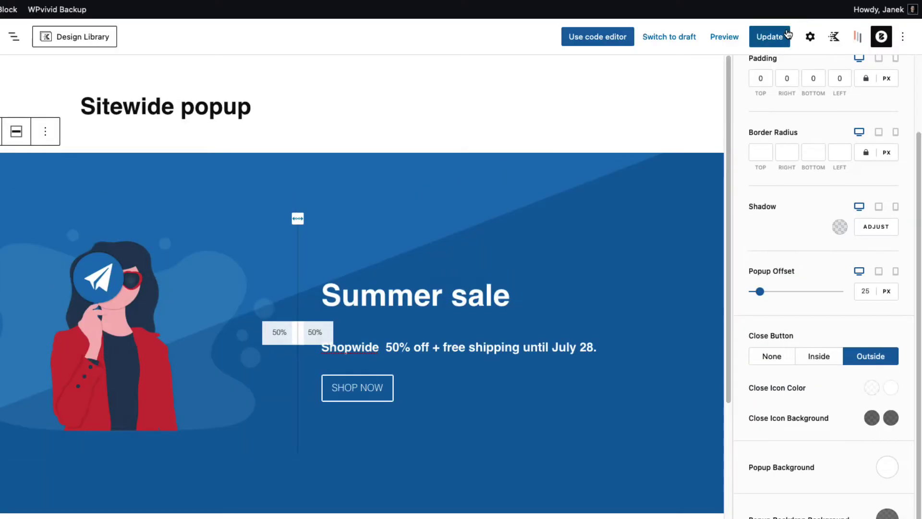
{"action": "left_click", "coordinate": [768, 36]}
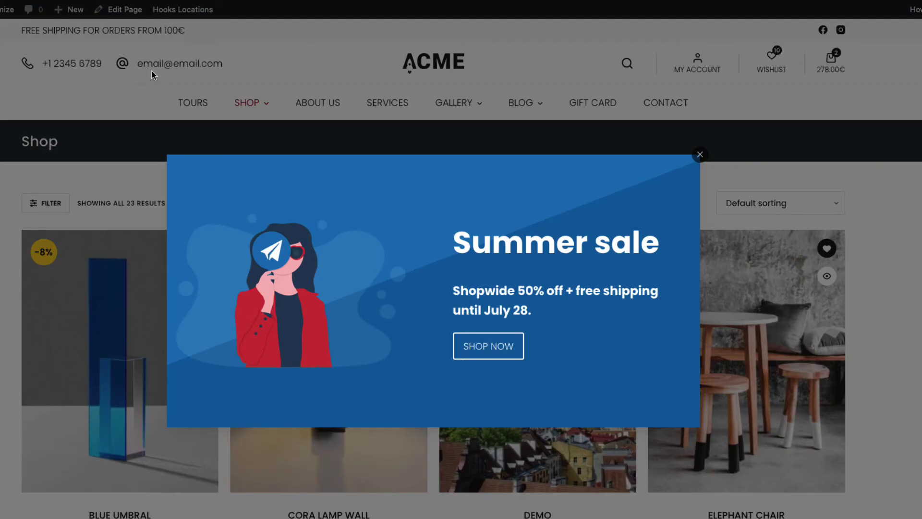
Check the popup on the live shop page, close it, and open the Gift card product with the garden photo
{"action": "left_click", "coordinate": [700, 155]}
{"action": "scroll", "coordinate": [447, 251], "scroll_direction": "down", "scroll_amount": 9}
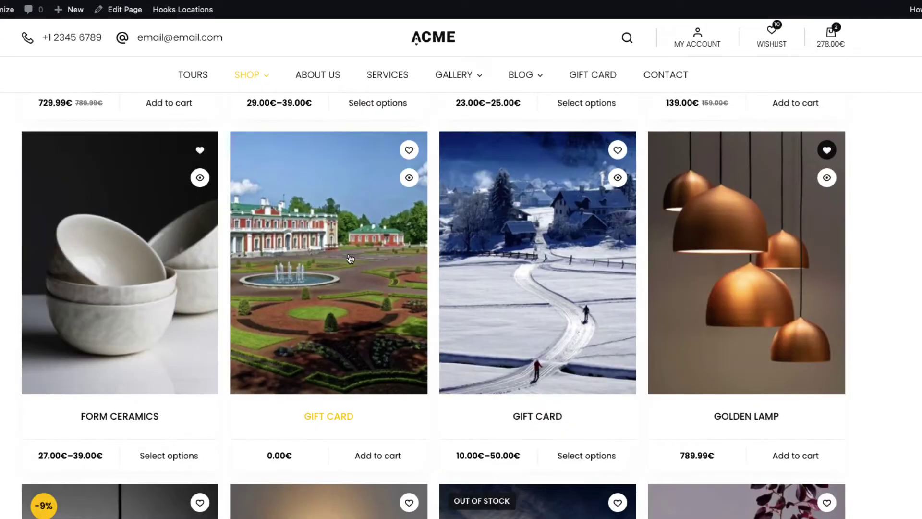
{"action": "left_click", "coordinate": [349, 257]}
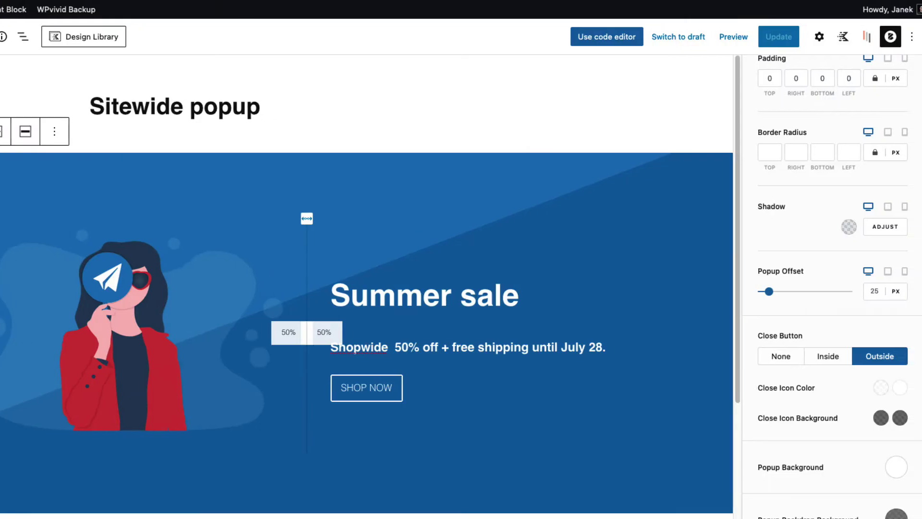
Set the sitewide popup to trigger only once and update it
{"action": "scroll", "coordinate": [819, 152], "scroll_direction": "up", "scroll_amount": 3}
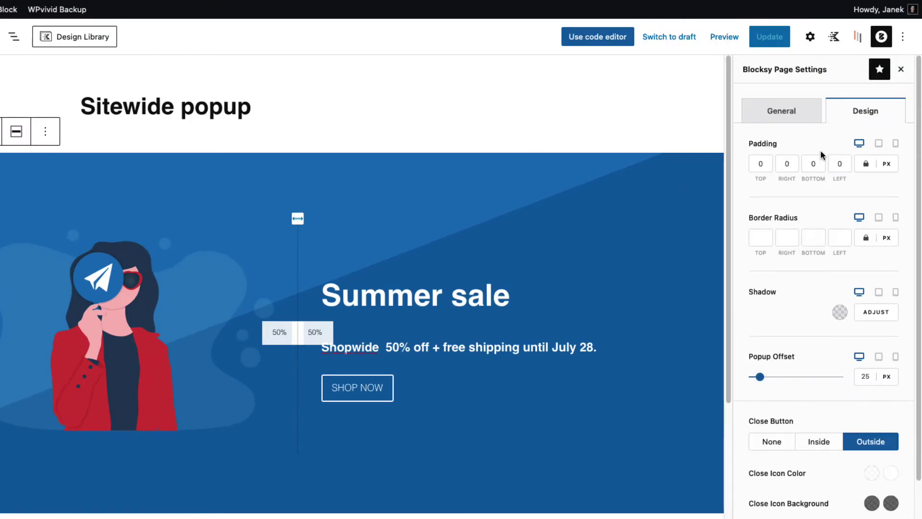
{"action": "left_click", "coordinate": [786, 119]}
{"action": "scroll", "coordinate": [882, 477], "scroll_direction": "down", "scroll_amount": 1}
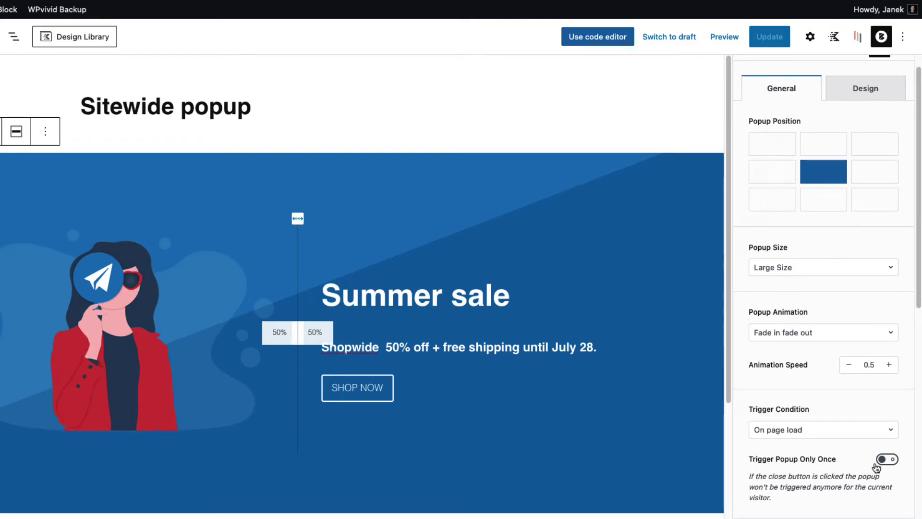
{"action": "left_click", "coordinate": [892, 461]}
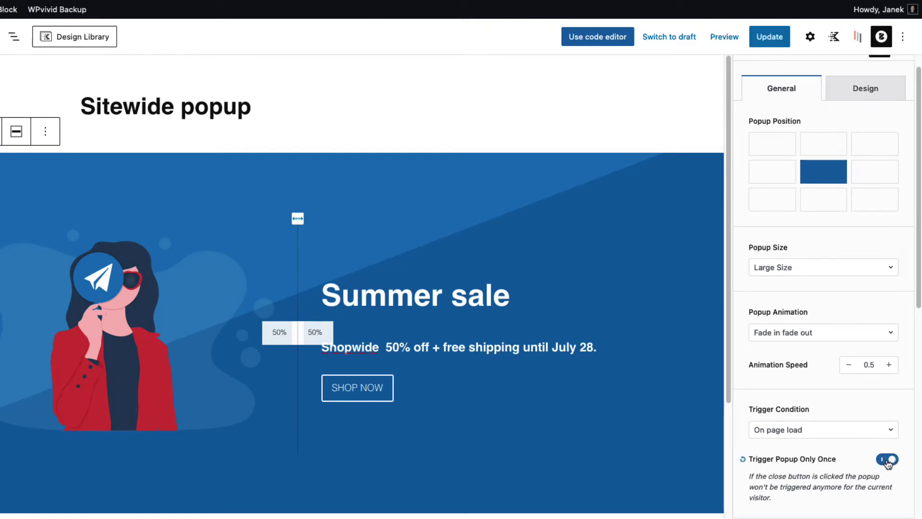
{"action": "left_click", "coordinate": [770, 36]}
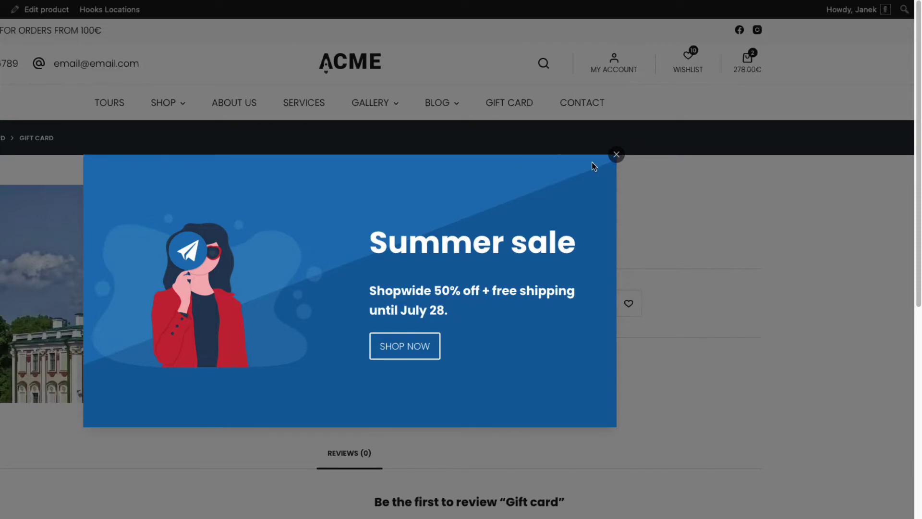
Close the Summer sale popup on the product page and check the About Us page for it
{"action": "left_click", "coordinate": [615, 156]}
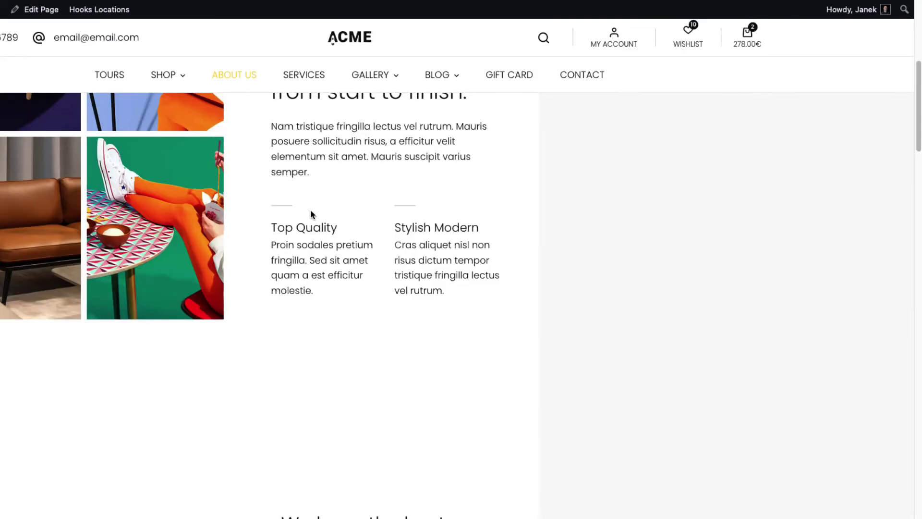
{"action": "scroll", "coordinate": [311, 214], "scroll_direction": "up", "scroll_amount": 8}
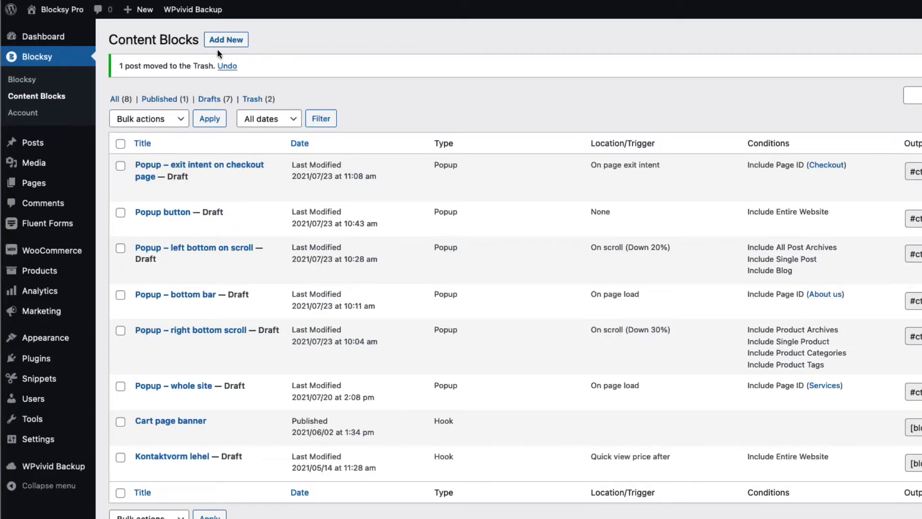
Create a popup content block named "Bottom right popup" and paste the copied Summer sale banner into it
{"action": "left_click", "coordinate": [217, 40]}
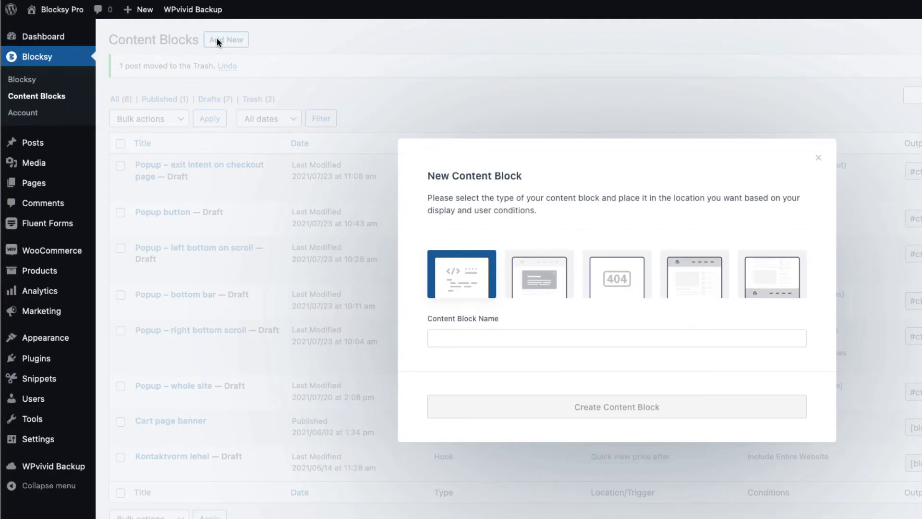
{"action": "left_click", "coordinate": [531, 280]}
{"action": "left_click", "coordinate": [474, 336]}
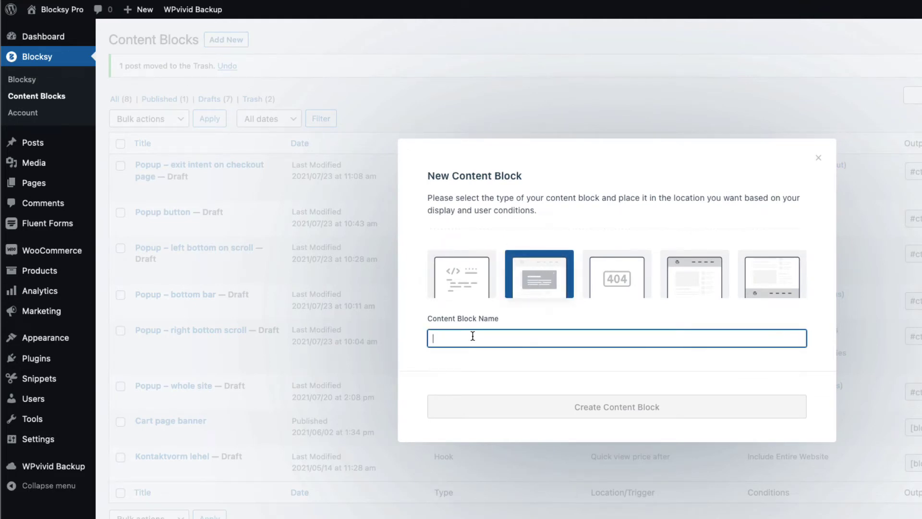
{"action": "type", "text": "Bottom right popup"}
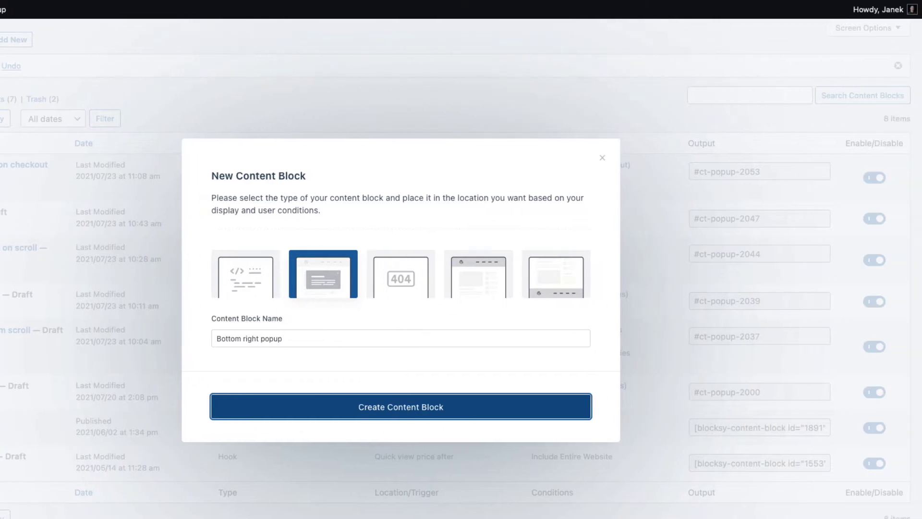
{"action": "left_click", "coordinate": [144, 147]}
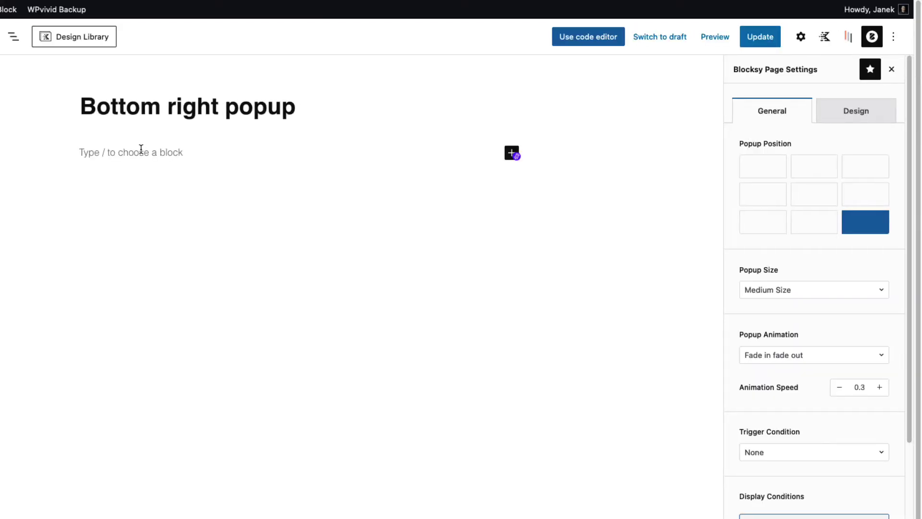
{"action": "key", "text": "super+v"}
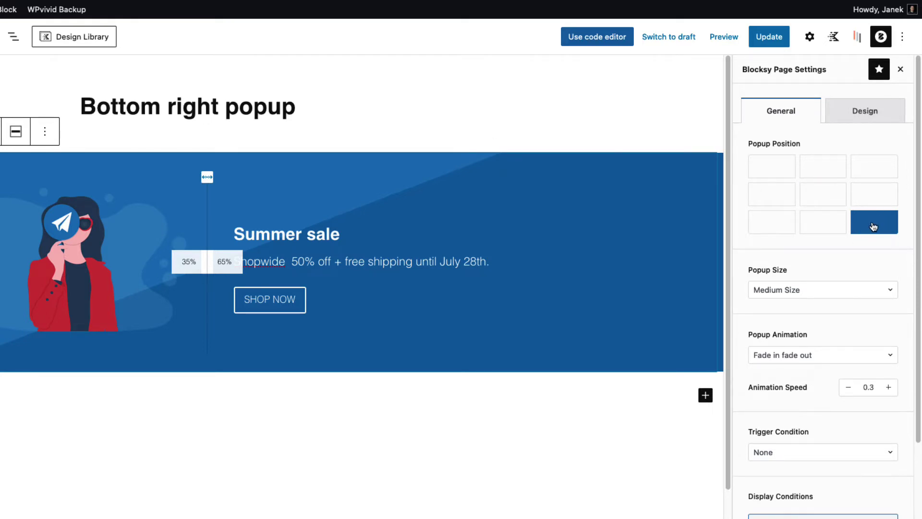
Give the popup a custom size with a max width of 600 px and a max height of 230 px
{"action": "left_click", "coordinate": [813, 294]}
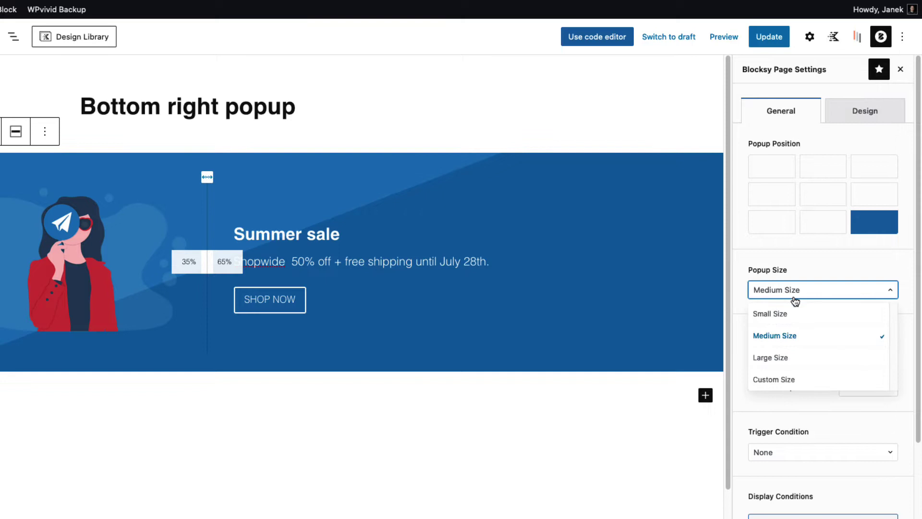
{"action": "left_click", "coordinate": [777, 380]}
{"action": "left_click", "coordinate": [860, 339]}
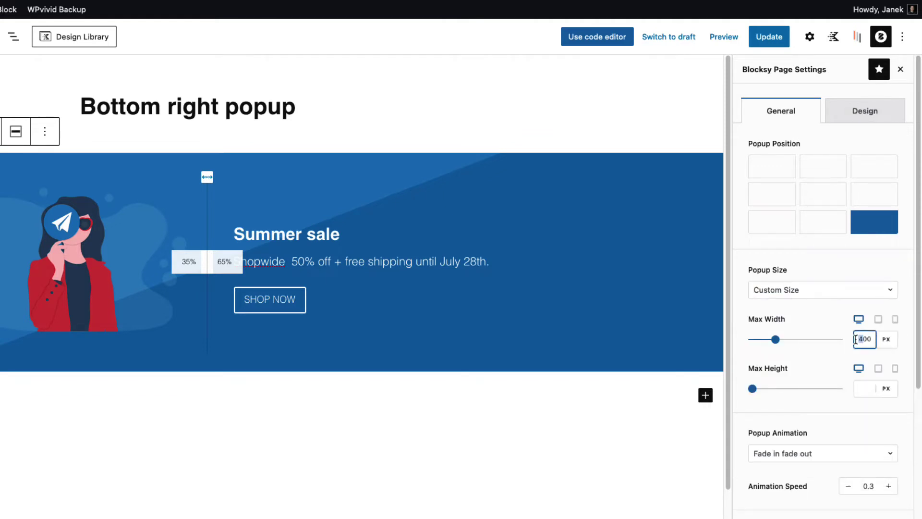
{"action": "type", "text": "6"}
{"action": "left_click", "coordinate": [865, 388]}
{"action": "type", "text": "230"}
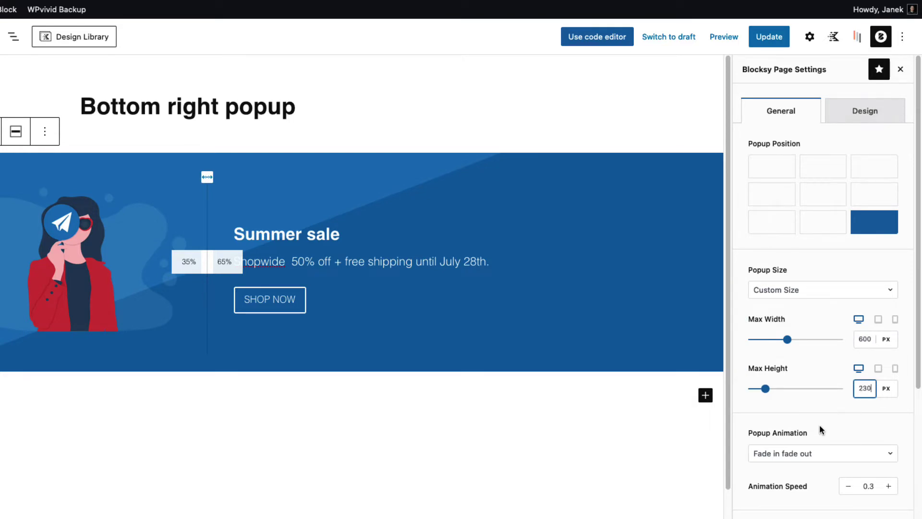
Set the popup to trigger on scroll down with a scroll distance of 30%
{"action": "scroll", "coordinate": [822, 429], "scroll_direction": "down", "scroll_amount": 1}
{"action": "scroll", "coordinate": [821, 429], "scroll_direction": "down", "scroll_amount": 1}
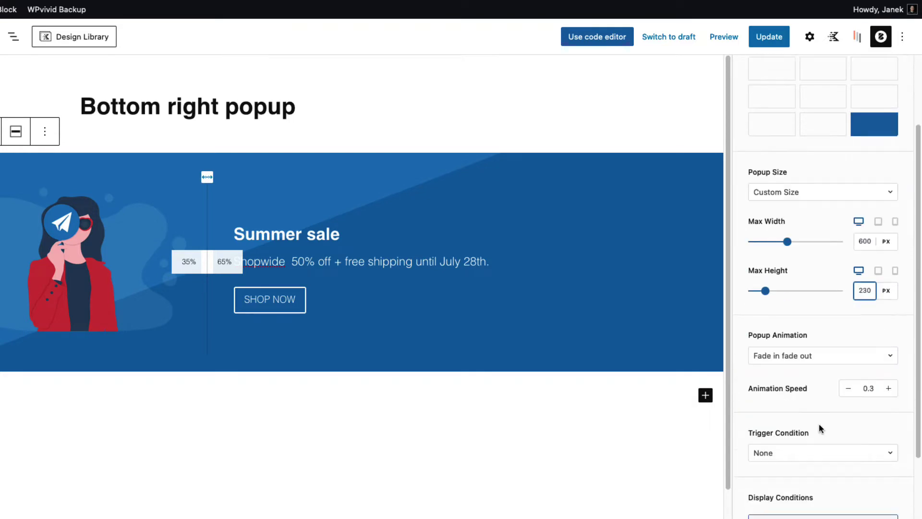
{"action": "scroll", "coordinate": [812, 365], "scroll_direction": "down", "scroll_amount": 1}
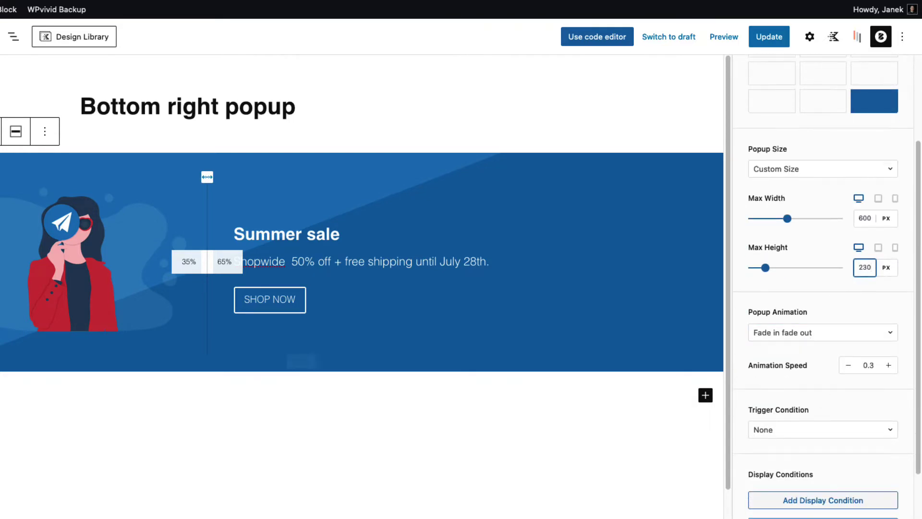
{"action": "scroll", "coordinate": [807, 302], "scroll_direction": "down", "scroll_amount": 2}
{"action": "left_click", "coordinate": [801, 312]}
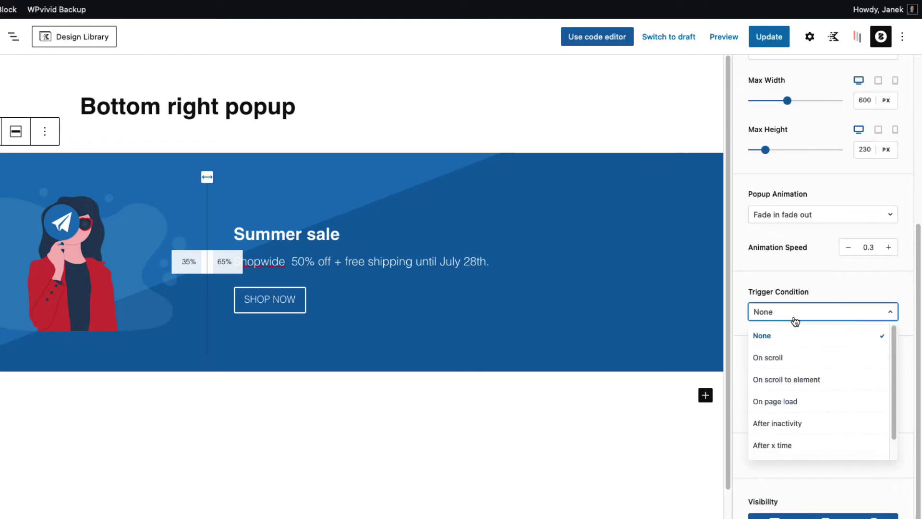
{"action": "left_click", "coordinate": [782, 358]}
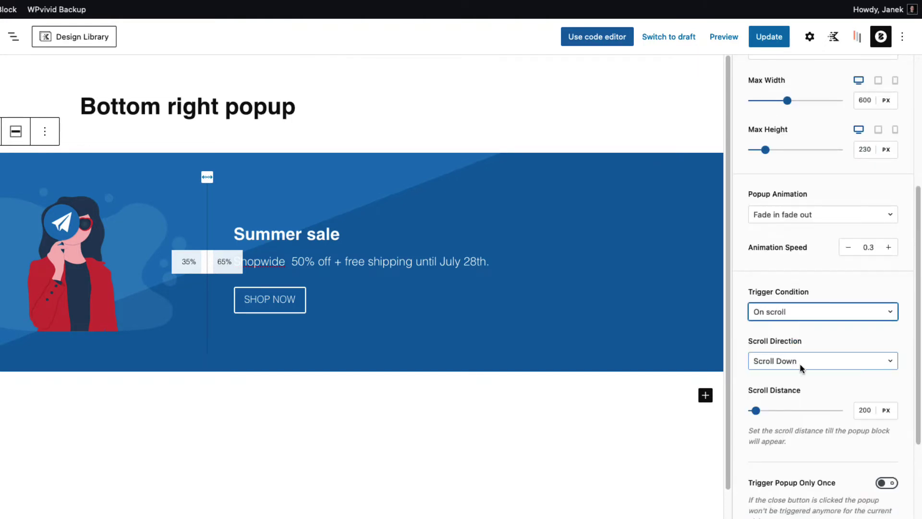
{"action": "left_click", "coordinate": [886, 412]}
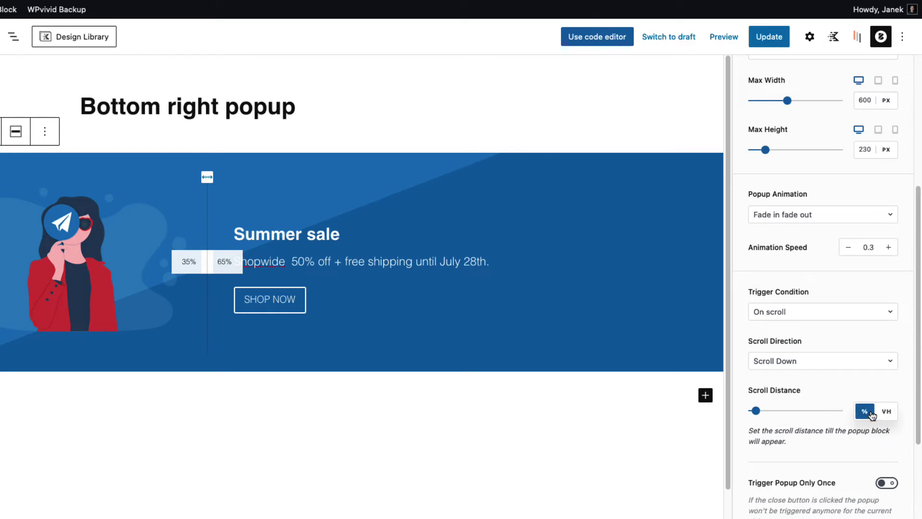
{"action": "left_click", "coordinate": [865, 412]}
{"action": "left_click_drag", "start_coordinate": [870, 410], "coordinate": [852, 408]}
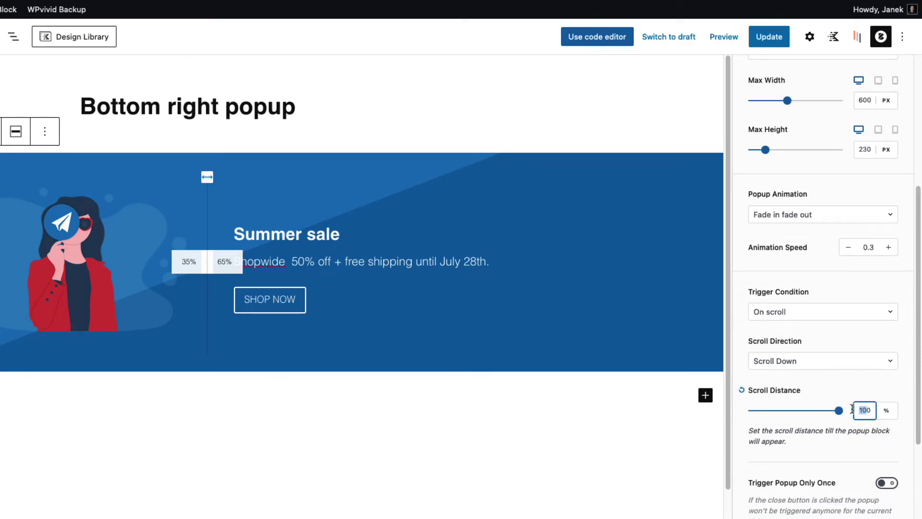
{"action": "type", "text": "30"}
{"action": "left_click", "coordinate": [848, 383]}
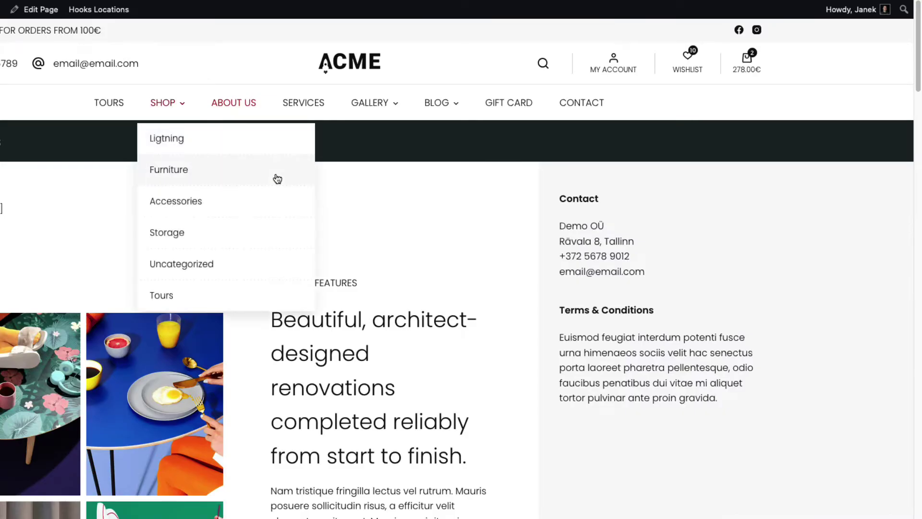
Look down the live About Us page to judge how far the scroll trigger distance reaches
{"action": "scroll", "coordinate": [494, 248], "scroll_direction": "down", "scroll_amount": 1}
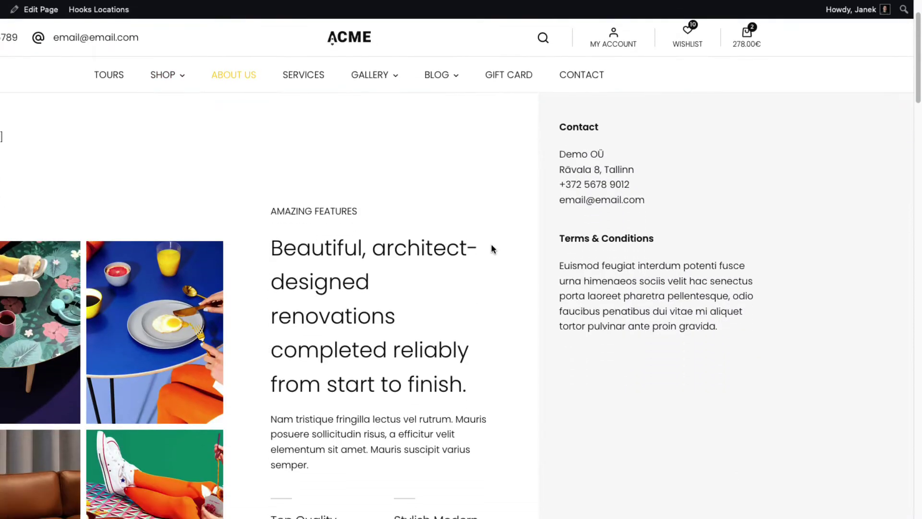
{"action": "scroll", "coordinate": [491, 244], "scroll_direction": "down", "scroll_amount": 5}
{"action": "scroll", "coordinate": [491, 244], "scroll_direction": "down", "scroll_amount": 3}
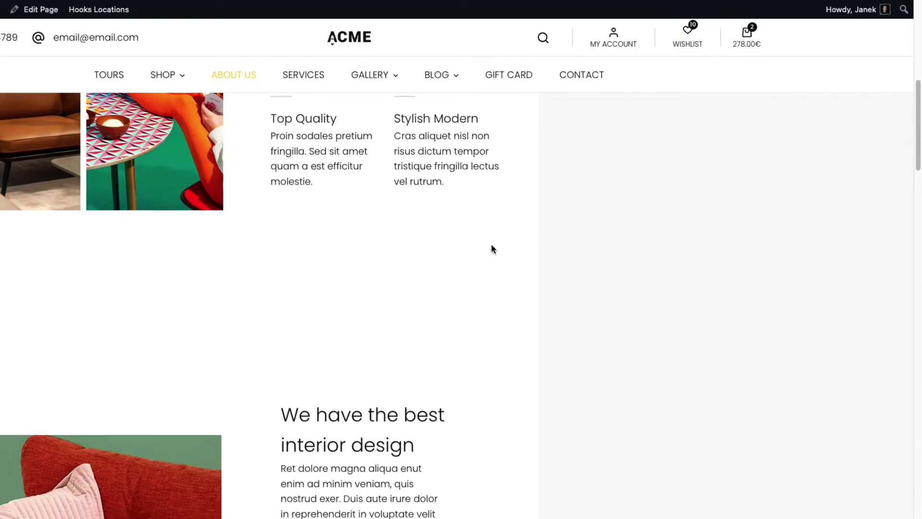
{"action": "scroll", "coordinate": [492, 247], "scroll_direction": "down", "scroll_amount": 1}
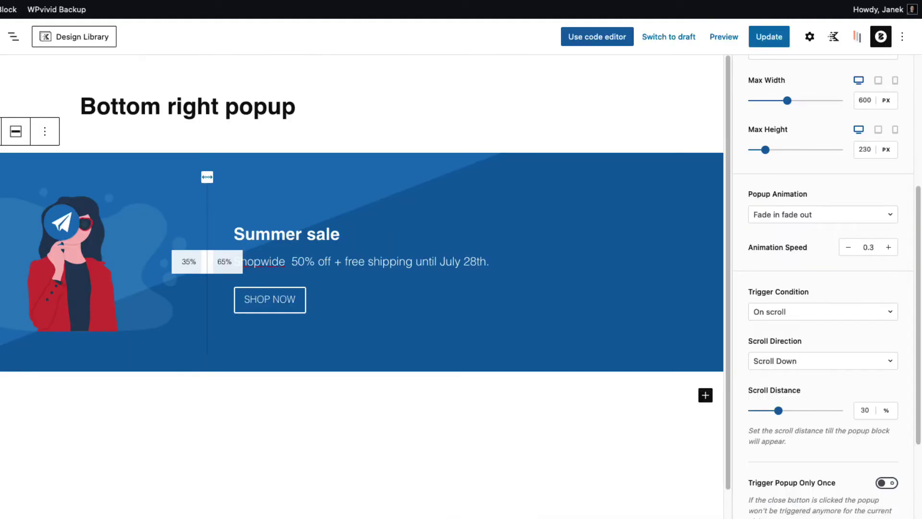
Include the entire website as the display condition and set the popup to expire on July 28, 2021
{"action": "scroll", "coordinate": [854, 482], "scroll_direction": "down", "scroll_amount": 5}
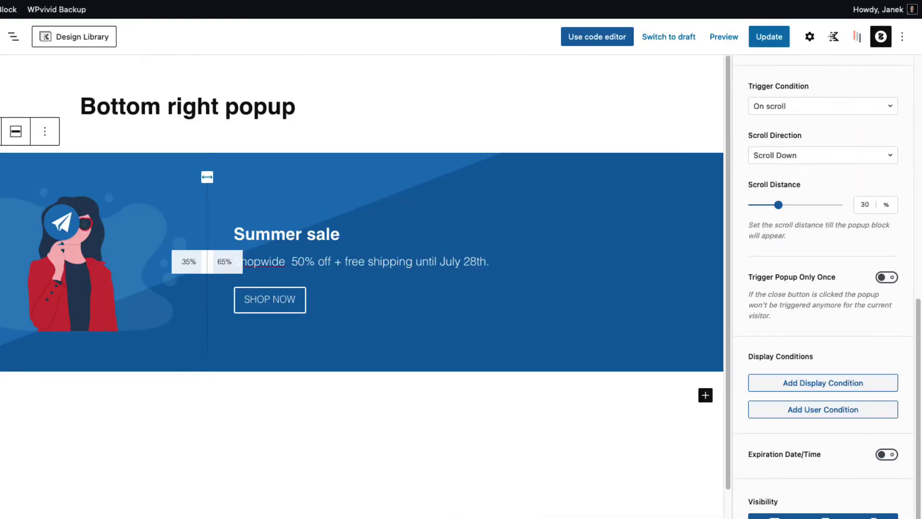
{"action": "left_click", "coordinate": [819, 383]}
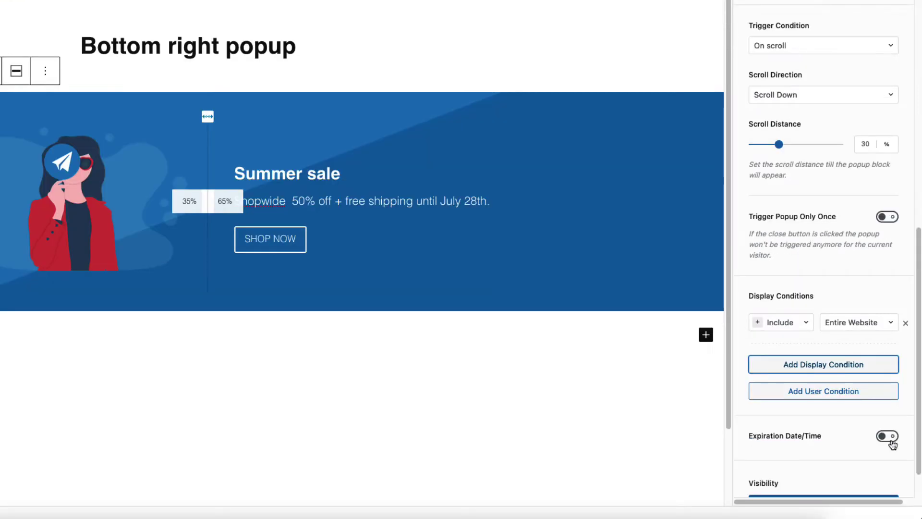
{"action": "left_click", "coordinate": [887, 496]}
{"action": "scroll", "coordinate": [865, 496], "scroll_direction": "down", "scroll_amount": 6}
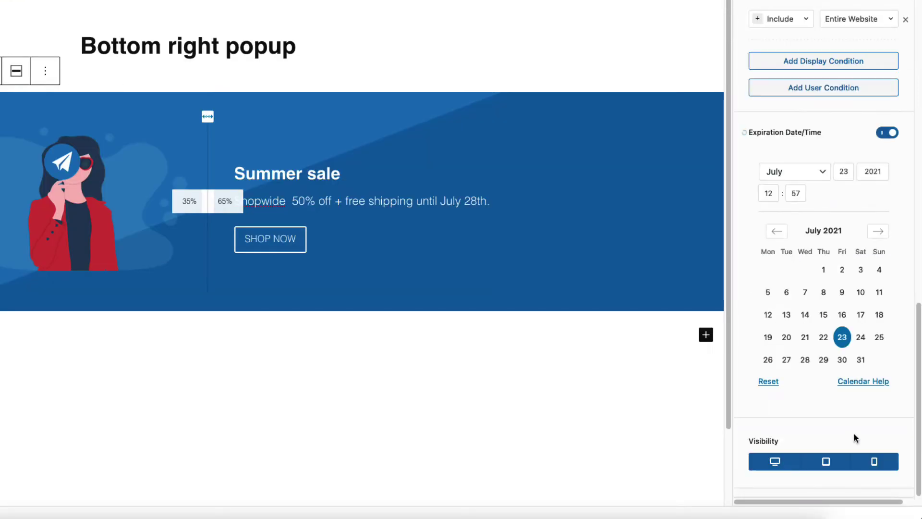
{"action": "left_click", "coordinate": [805, 359]}
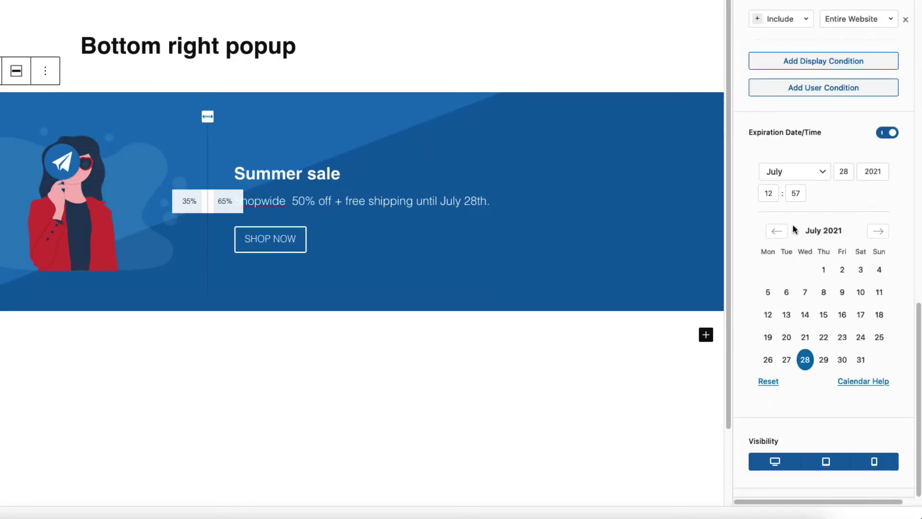
Turn off the popup's visibility on mobile and open its design settings
{"action": "left_click", "coordinate": [875, 462]}
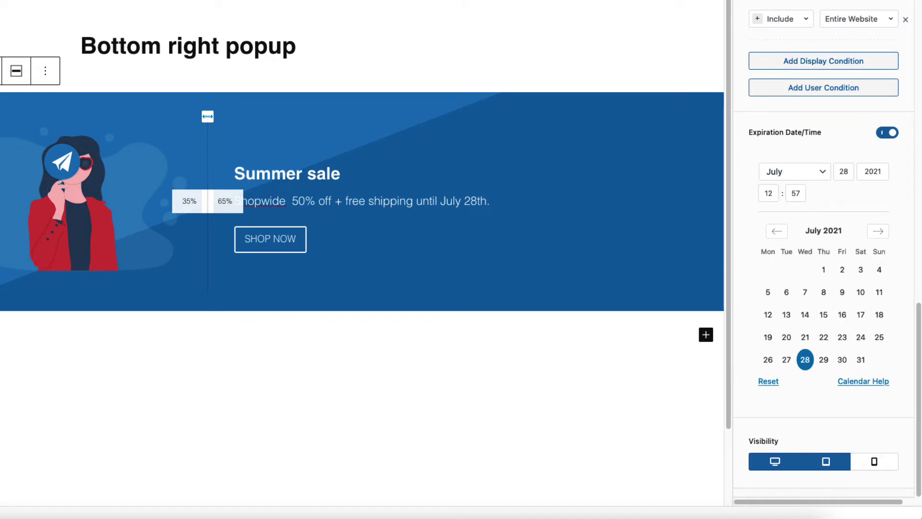
{"action": "scroll", "coordinate": [868, 56], "scroll_direction": "up", "scroll_amount": 15}
{"action": "left_click", "coordinate": [867, 54]}
{"action": "scroll", "coordinate": [826, 247], "scroll_direction": "down", "scroll_amount": 3}
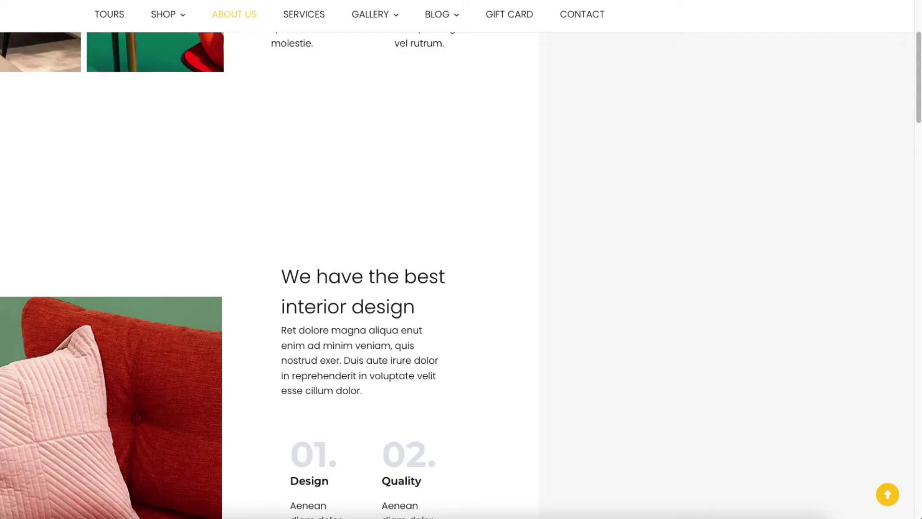
Test the scroll trigger on the live About Us page from its beginning downwards
{"action": "scroll", "coordinate": [134, 136], "scroll_direction": "up", "scroll_amount": 10}
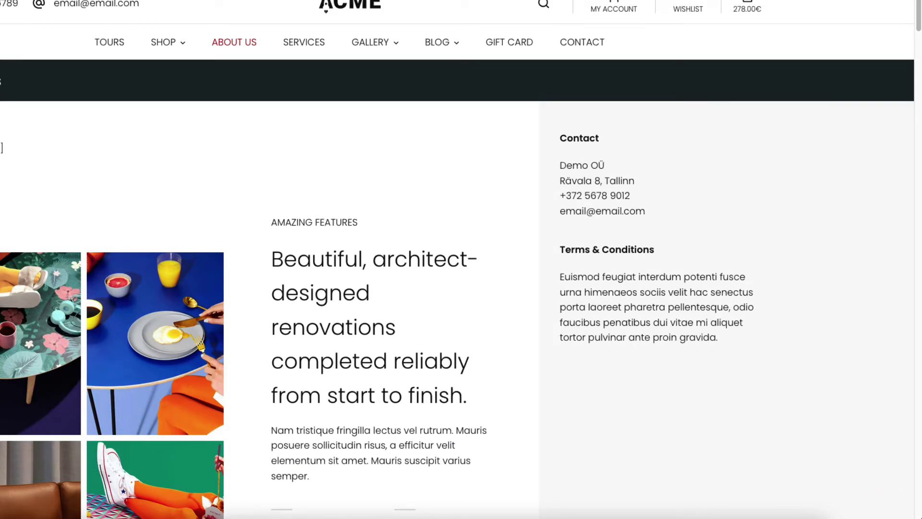
{"action": "scroll", "coordinate": [311, 184], "scroll_direction": "down", "scroll_amount": 10}
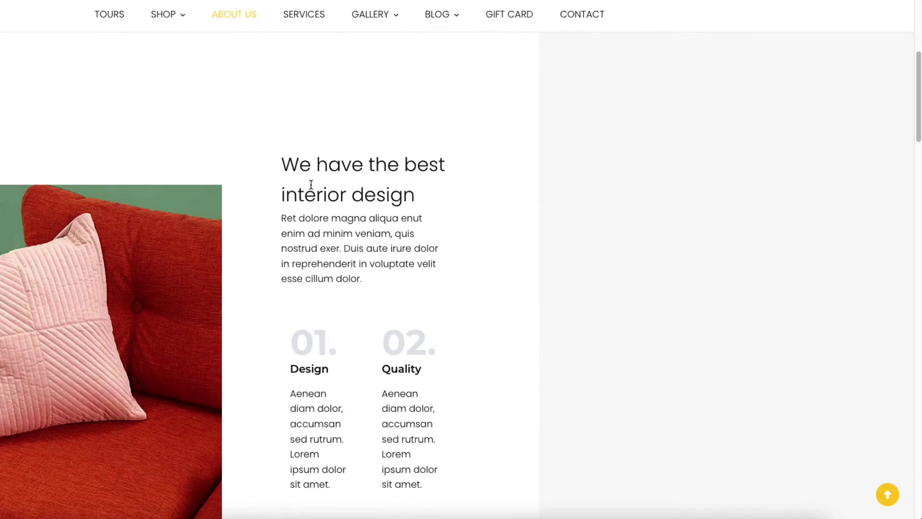
{"action": "scroll", "coordinate": [311, 184], "scroll_direction": "down", "scroll_amount": 5}
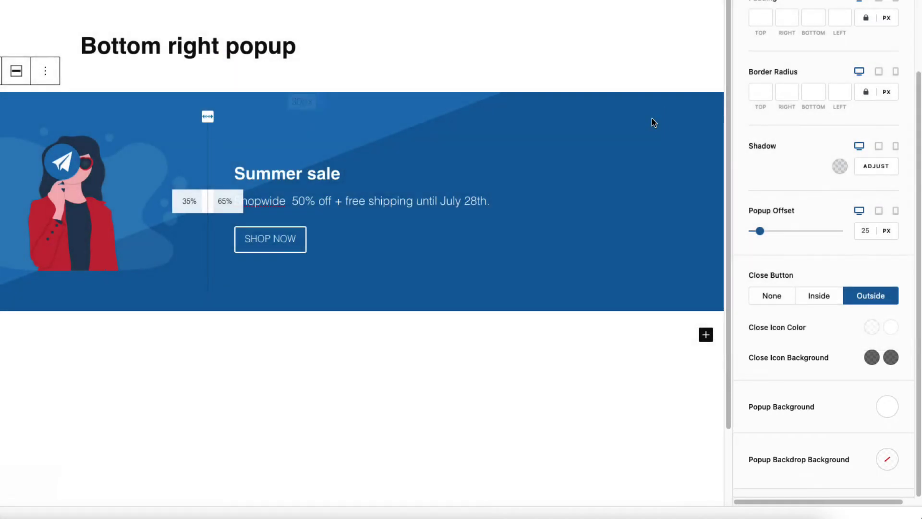
Set the popup's padding to 0 px and check the popup on the live About Us page
{"action": "scroll", "coordinate": [819, 146], "scroll_direction": "up", "scroll_amount": 3}
{"action": "left_click", "coordinate": [757, 102]}
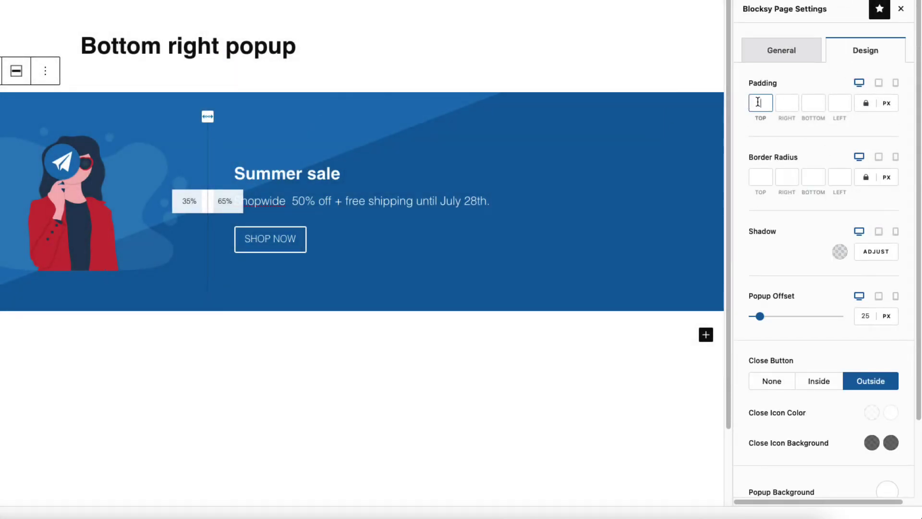
{"action": "type", "text": "0"}
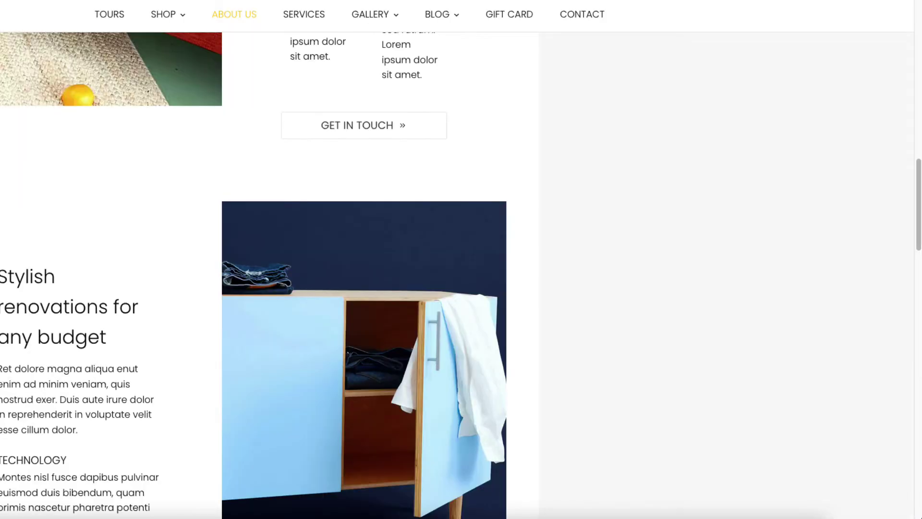
{"action": "scroll", "coordinate": [576, 203], "scroll_direction": "down", "scroll_amount": 7}
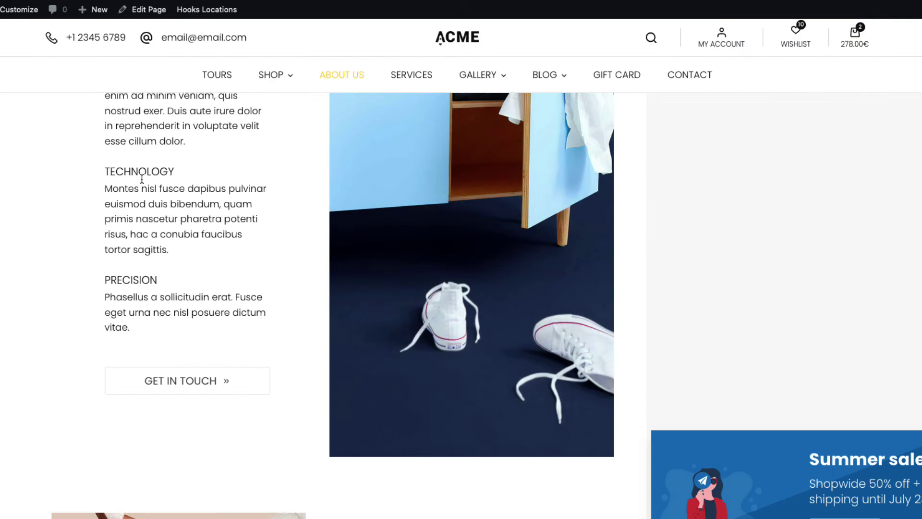
{"action": "scroll", "coordinate": [142, 178], "scroll_direction": "down", "scroll_amount": 2}
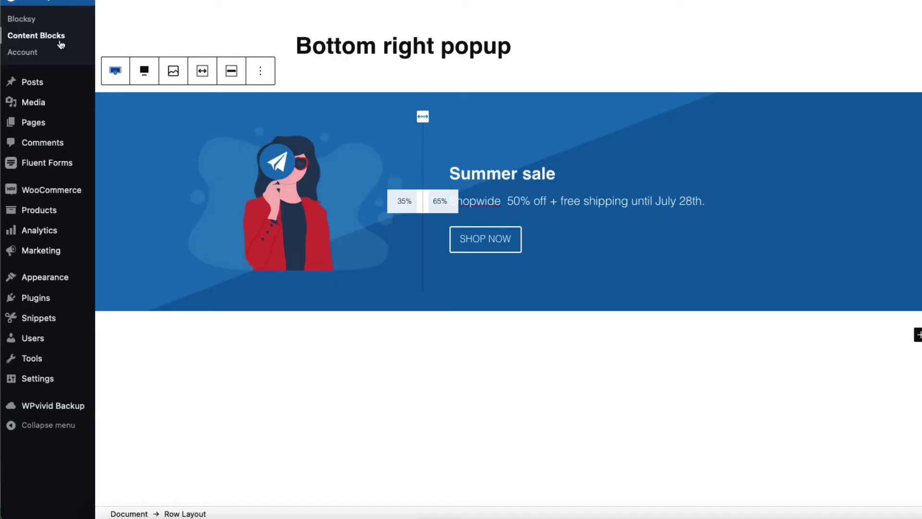
Create a new content block from the popup template, named "Subcription form popup"
{"action": "left_click", "coordinate": [51, 39]}
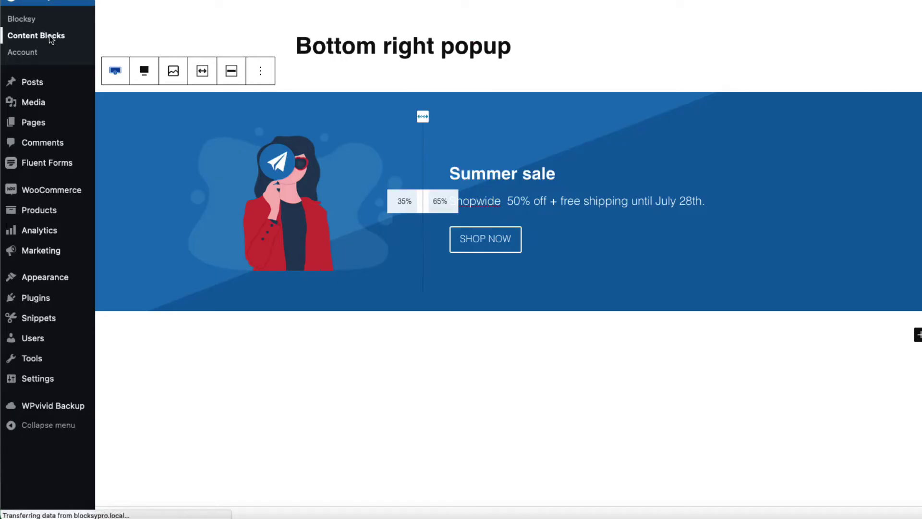
{"action": "type", "text": "Subcription form popup"}
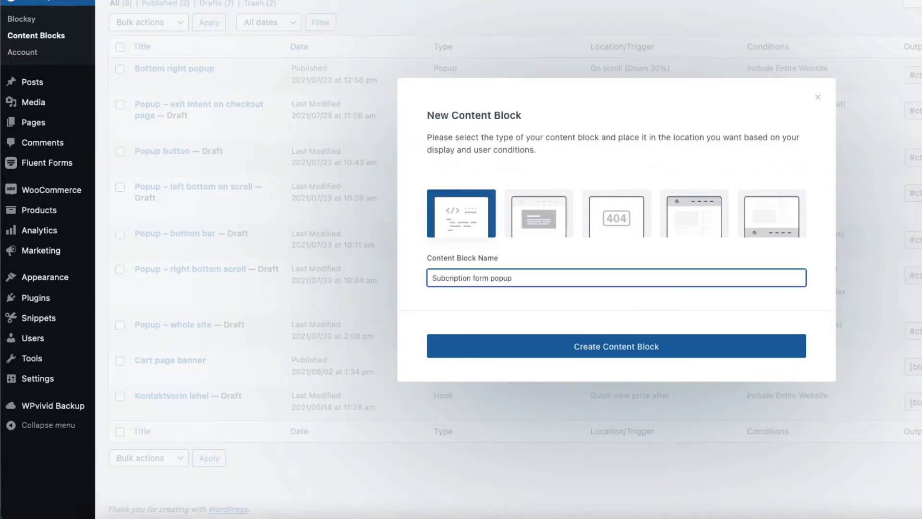
{"action": "left_click", "coordinate": [531, 221]}
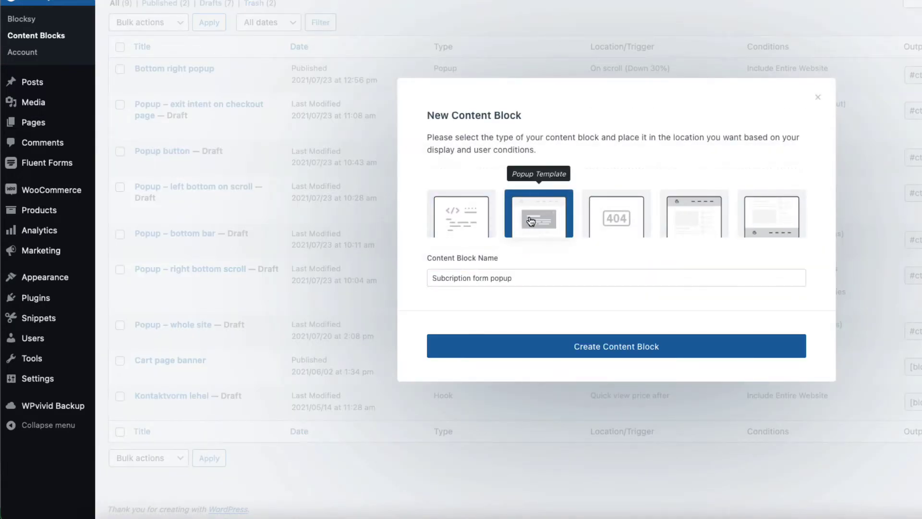
{"action": "left_click", "coordinate": [612, 348]}
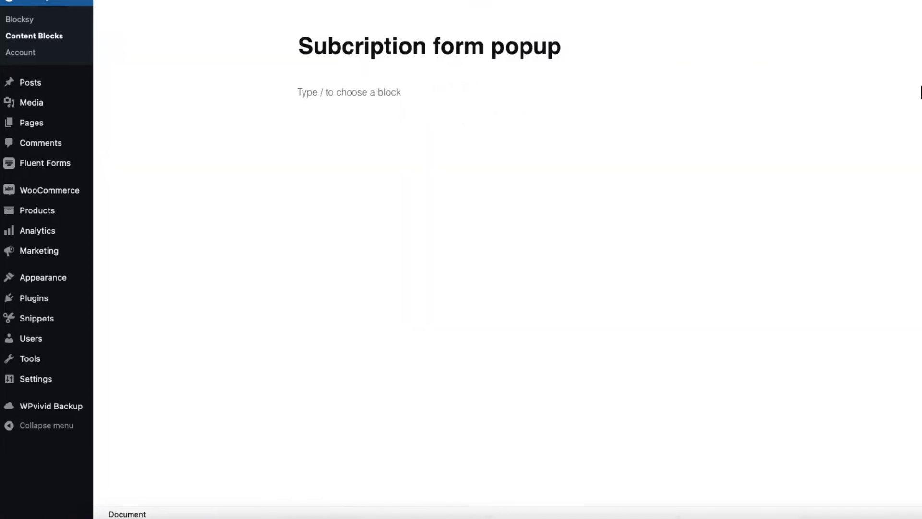
Position the subscription popup at the bottom left and switch its size to Custom Size
{"action": "left_click", "coordinate": [769, 206]}
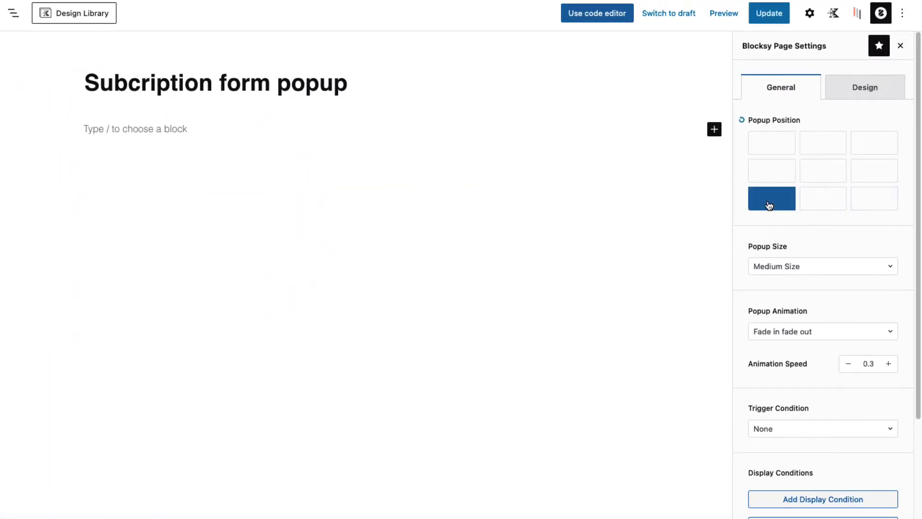
{"action": "left_click", "coordinate": [793, 266]}
{"action": "left_click", "coordinate": [786, 357]}
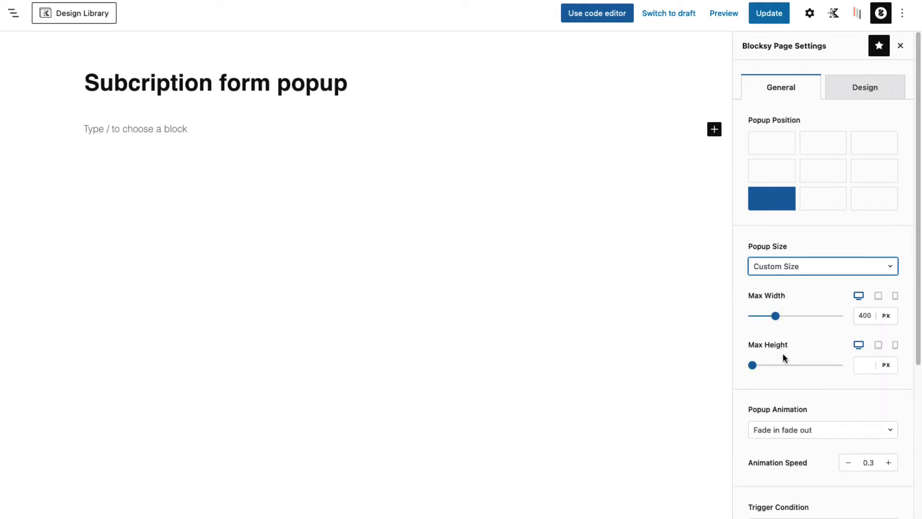
{"action": "left_click", "coordinate": [865, 316]}
{"action": "scroll", "coordinate": [852, 373], "scroll_direction": "down", "scroll_amount": 4}
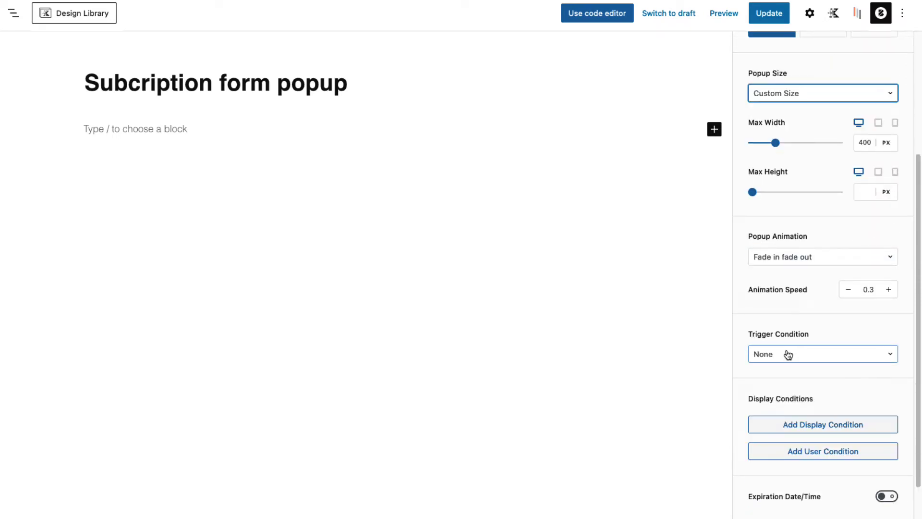
Trigger the popup on scroll down with a 20% scroll distance, and make it trigger only once
{"action": "left_click", "coordinate": [789, 354]}
{"action": "scroll", "coordinate": [792, 420], "scroll_direction": "down", "scroll_amount": 1}
{"action": "scroll", "coordinate": [778, 401], "scroll_direction": "up", "scroll_amount": 1}
{"action": "left_click", "coordinate": [775, 398]}
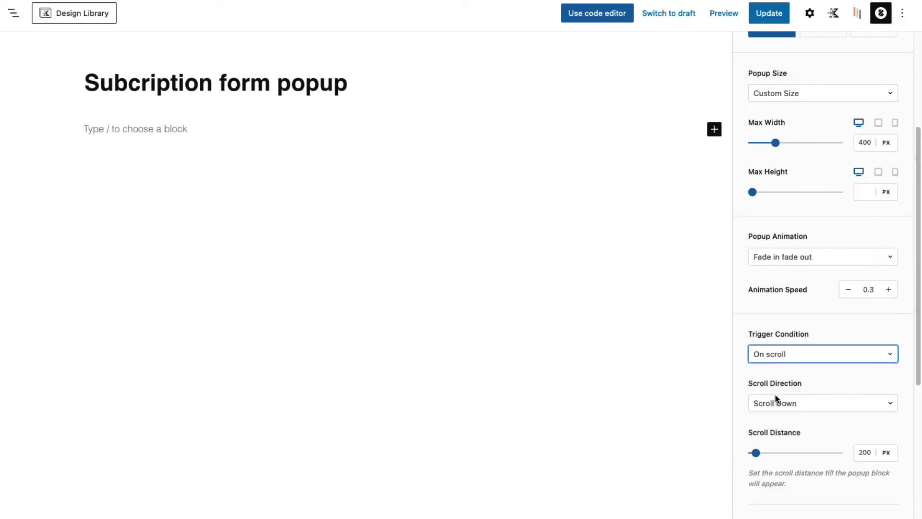
{"action": "left_click", "coordinate": [885, 453]}
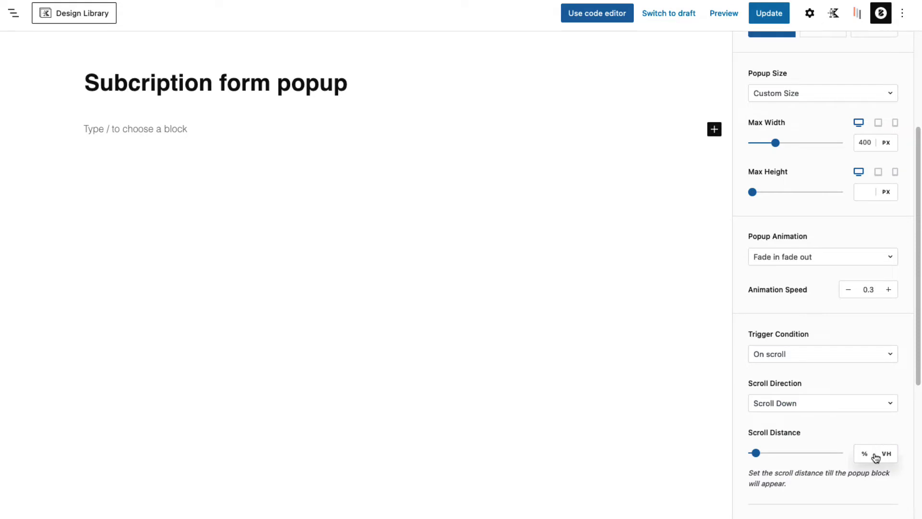
{"action": "left_click", "coordinate": [866, 453]}
{"action": "left_click", "coordinate": [867, 452]}
{"action": "left_click_drag", "start_coordinate": [870, 452], "coordinate": [853, 452]}
{"action": "type", "text": "20"}
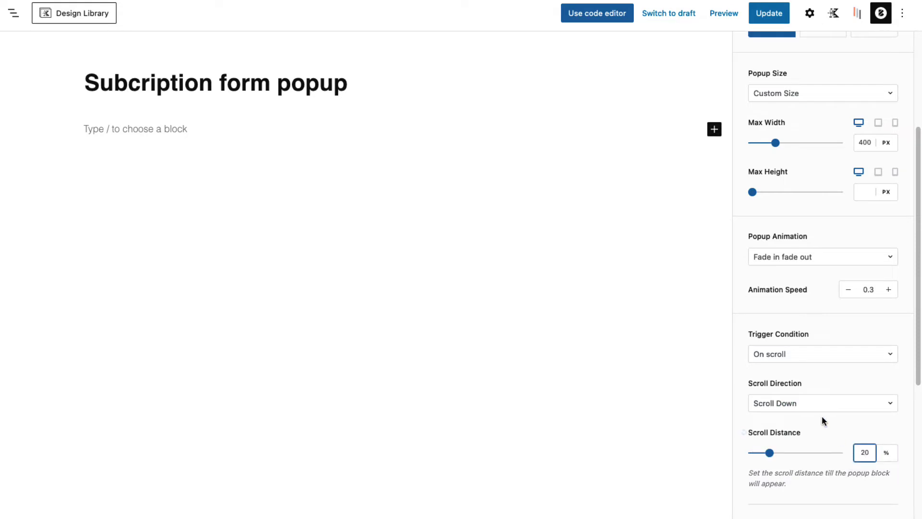
{"action": "left_click", "coordinate": [845, 423]}
{"action": "scroll", "coordinate": [844, 423], "scroll_direction": "down", "scroll_amount": 5}
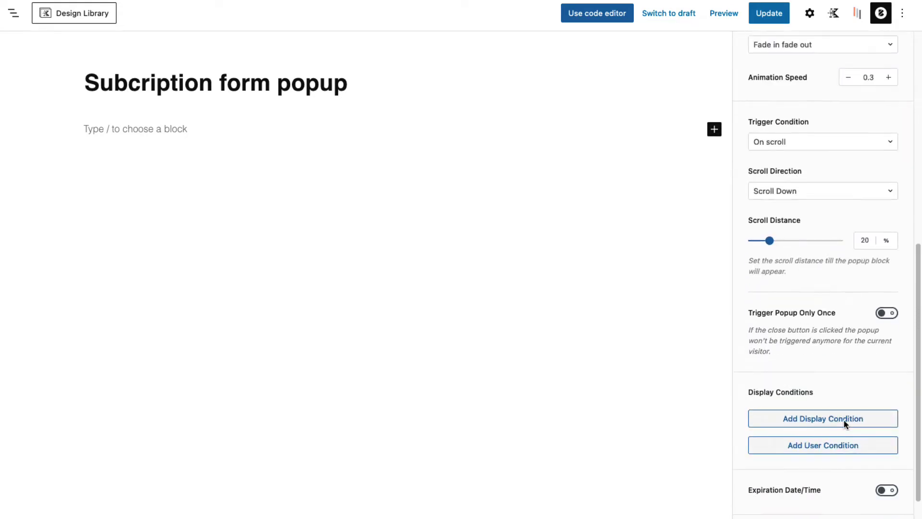
{"action": "left_click", "coordinate": [884, 315]}
{"action": "scroll", "coordinate": [869, 325], "scroll_direction": "down", "scroll_amount": 2}
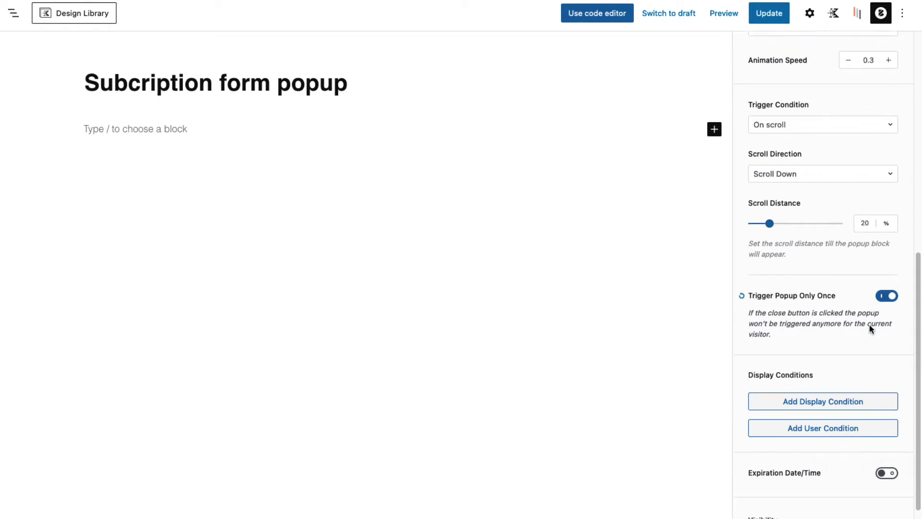
Add a display condition that includes Blog, and turn off the popup's visibility on mobile
{"action": "left_click", "coordinate": [813, 360]}
{"action": "left_click", "coordinate": [853, 358]}
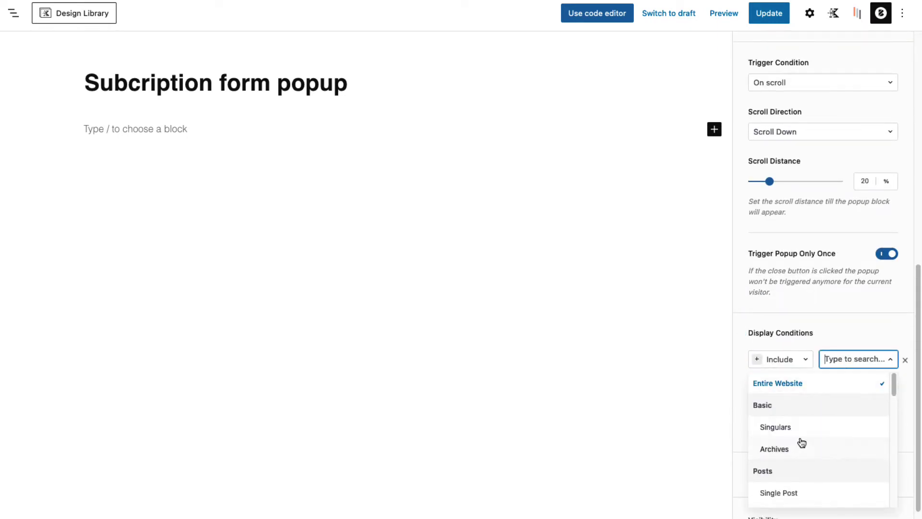
{"action": "left_click_drag", "start_coordinate": [895, 388], "coordinate": [894, 495]}
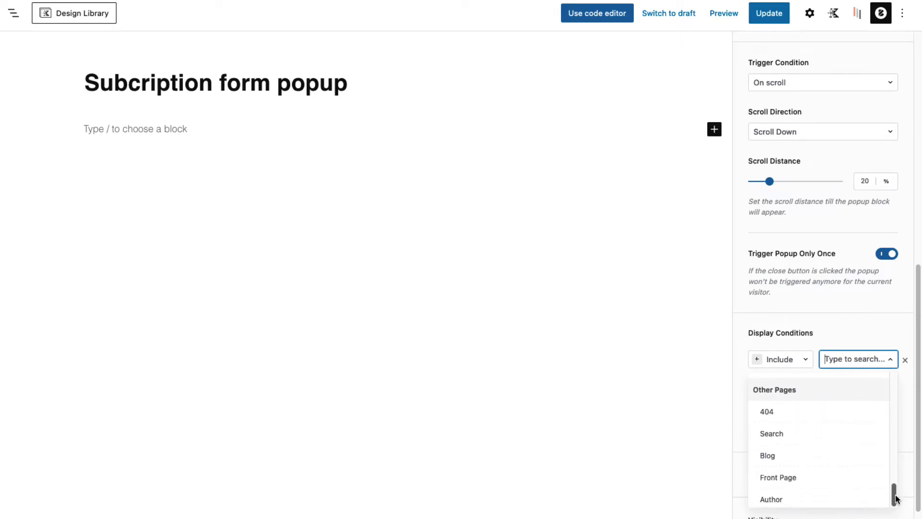
{"action": "left_click", "coordinate": [780, 457]}
{"action": "scroll", "coordinate": [817, 480], "scroll_direction": "down", "scroll_amount": 1}
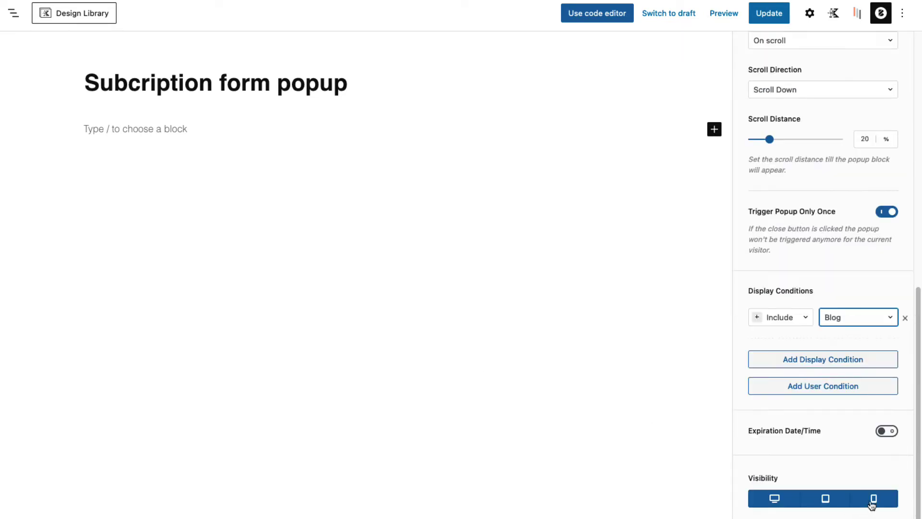
{"action": "left_click", "coordinate": [873, 500]}
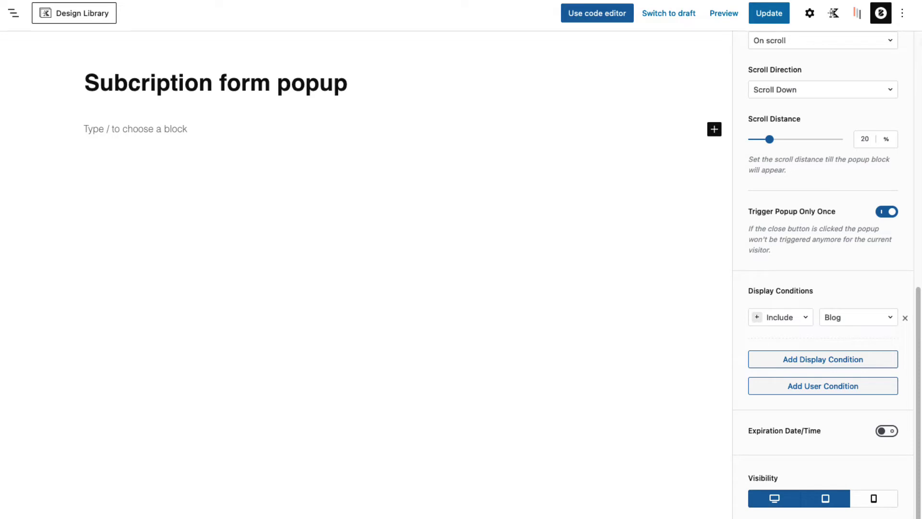
Insert a single-column Row Layout block in the empty popup content
{"action": "left_click", "coordinate": [168, 126]}
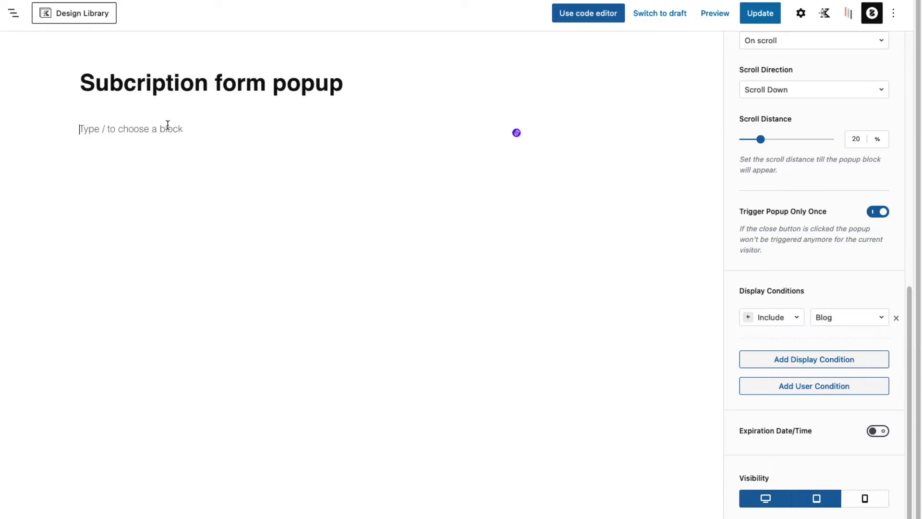
{"action": "type", "text": "/row"}
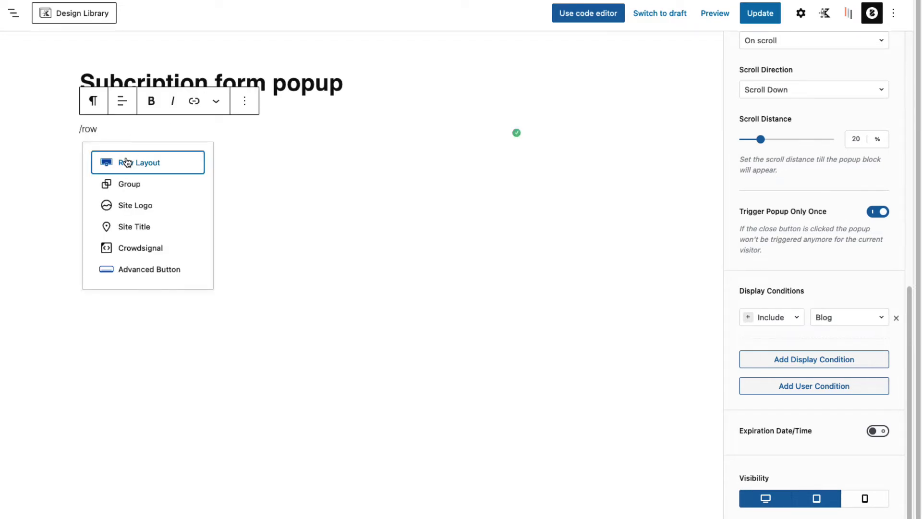
{"action": "left_click", "coordinate": [127, 162]}
{"action": "left_click", "coordinate": [136, 172]}
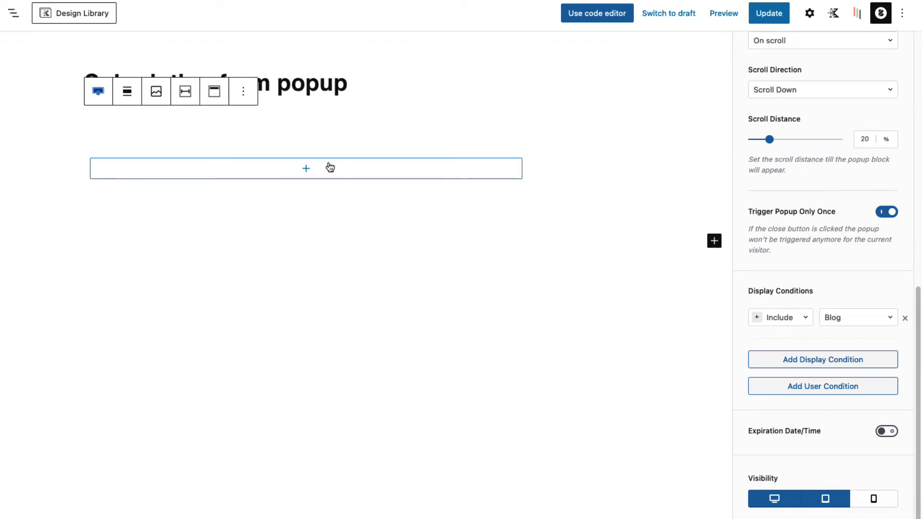
Add an Accordion block inside the row using the initial style with the dark title bar
{"action": "left_click", "coordinate": [307, 170]}
{"action": "type", "text": "accor"}
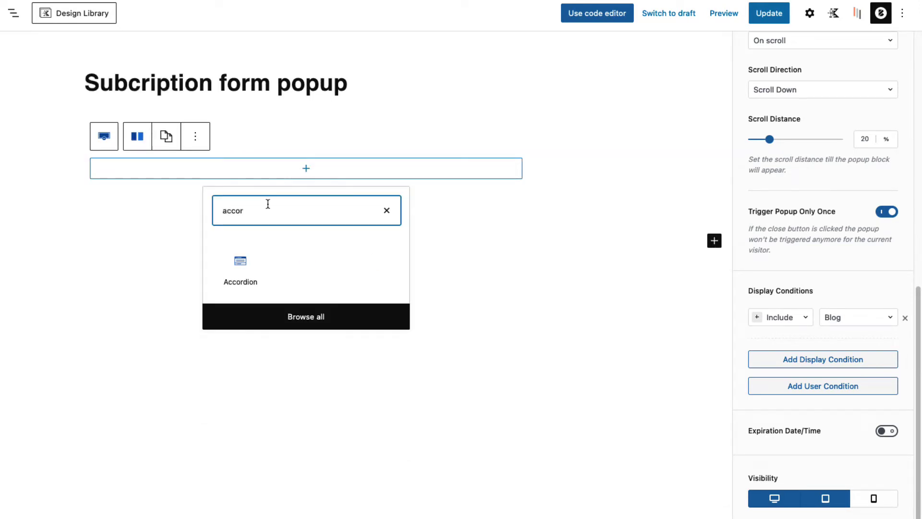
{"action": "left_click", "coordinate": [240, 267]}
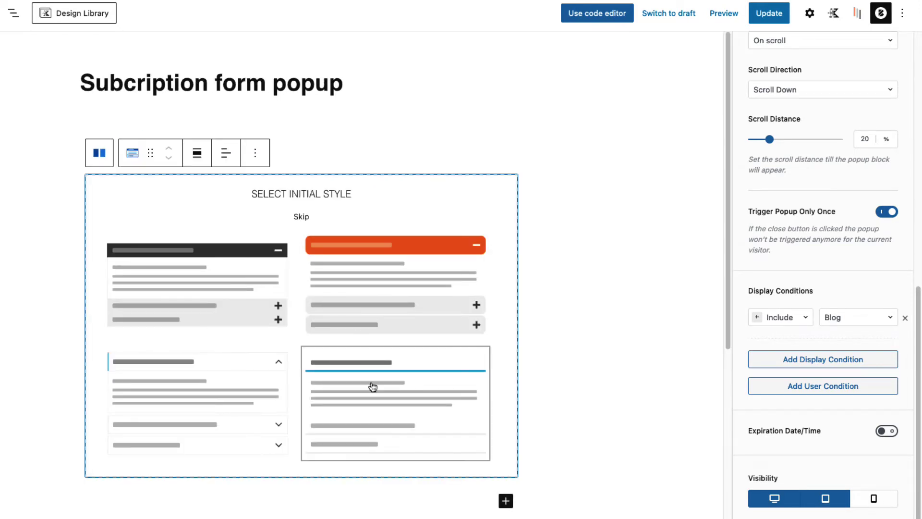
{"action": "left_click", "coordinate": [201, 257]}
Remove the second accordion item so only the first one is left
{"action": "left_click", "coordinate": [259, 284]}
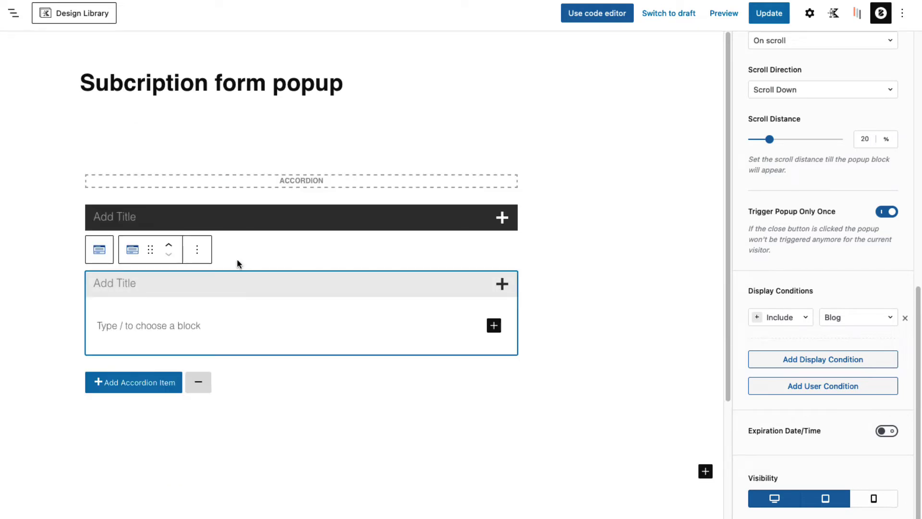
{"action": "left_click", "coordinate": [197, 255]}
{"action": "left_click", "coordinate": [190, 376]}
{"action": "left_click", "coordinate": [133, 217]}
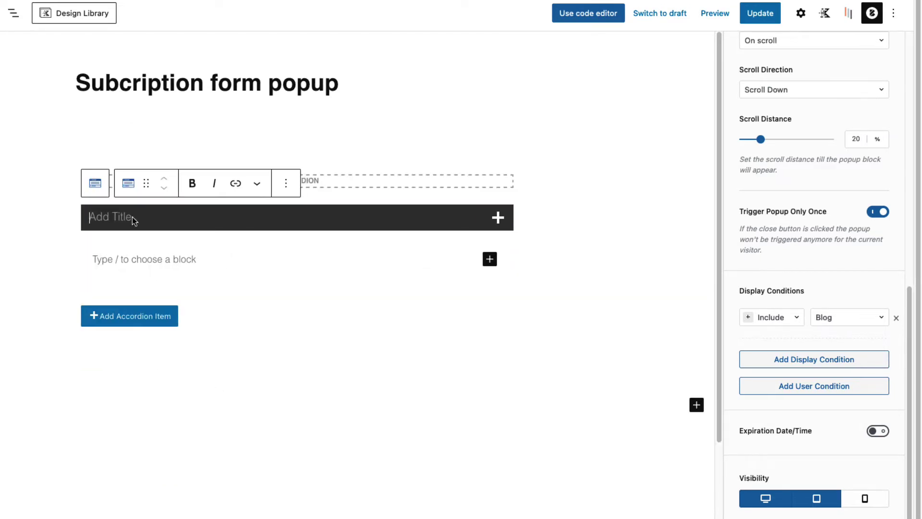
Insert a Fluent Forms block in the accordion pane and choose Newsletter Form (#2)
{"action": "left_click", "coordinate": [120, 261]}
{"action": "type", "text": "/"}
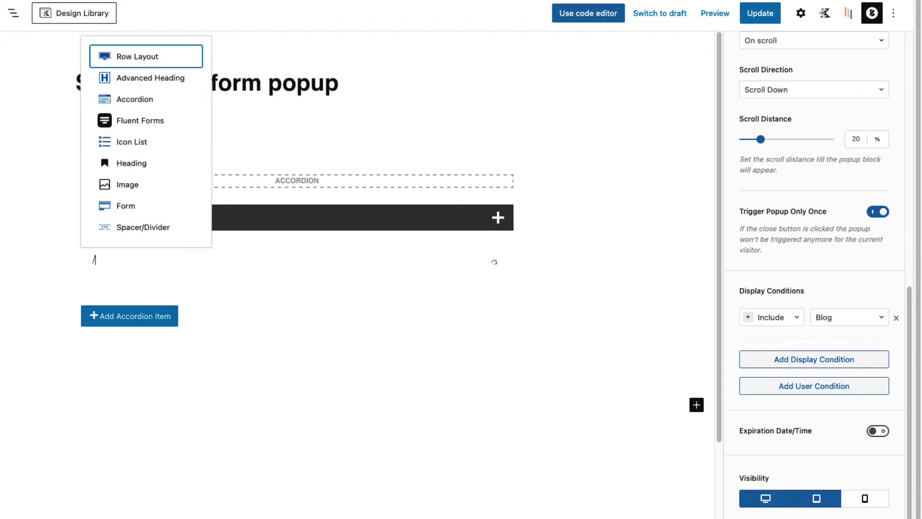
{"action": "type", "text": "flu"}
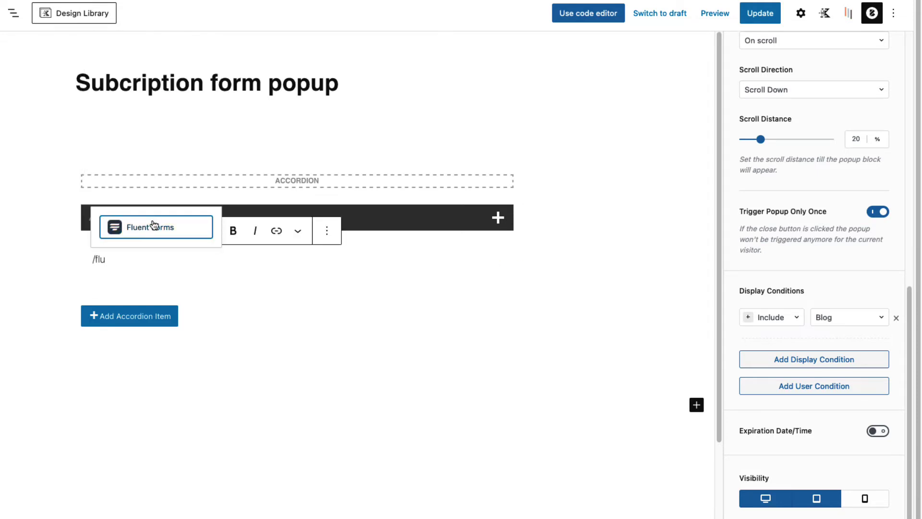
{"action": "left_click", "coordinate": [155, 227]}
{"action": "left_click", "coordinate": [185, 351]}
{"action": "left_click", "coordinate": [155, 369]}
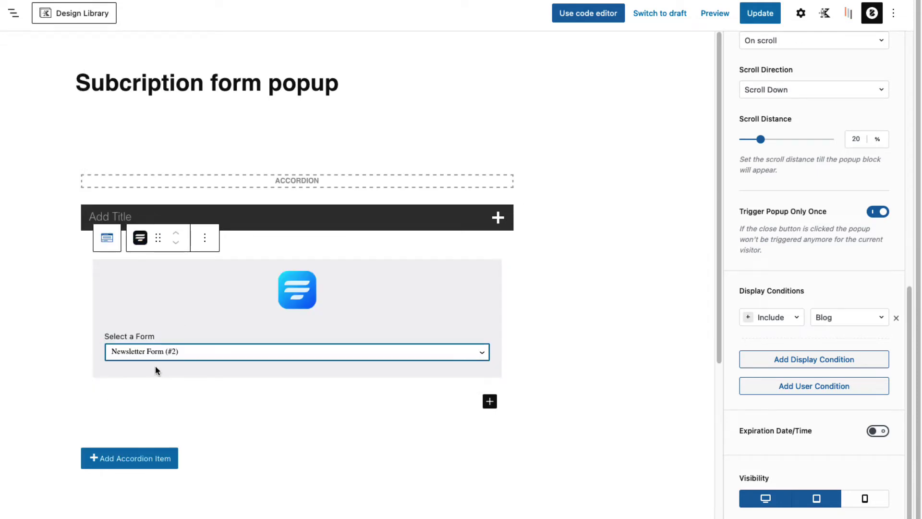
Insert a paragraph before the form block with the placeholder text "asasas"
{"action": "left_click", "coordinate": [204, 240]}
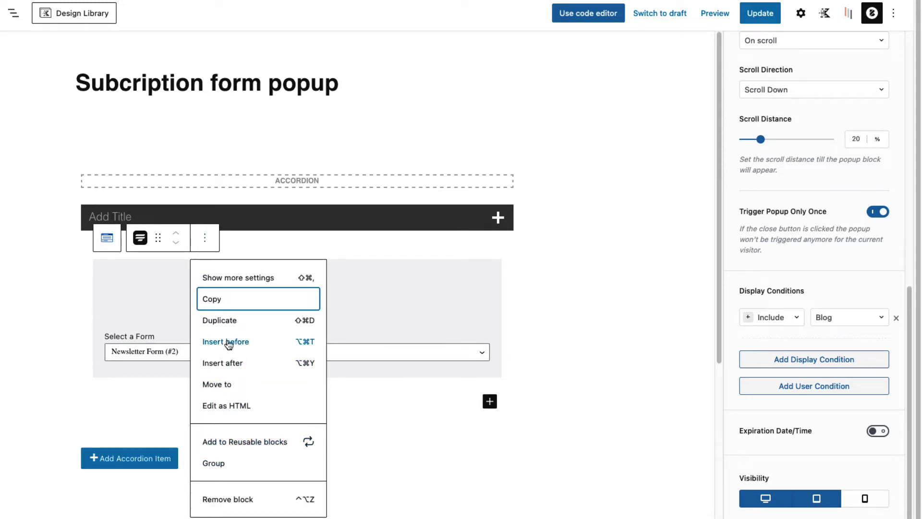
{"action": "left_click", "coordinate": [229, 343]}
{"action": "type", "text": "asasas"}
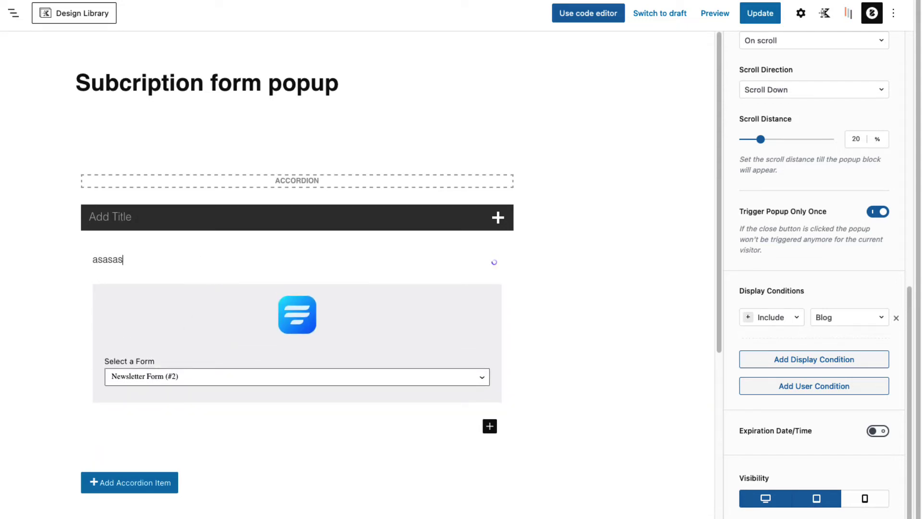
Replace the sample row with the prepared row holding the "Get a free Woocommerce course!" accordion and newsletter form
{"action": "left_click", "coordinate": [209, 163]}
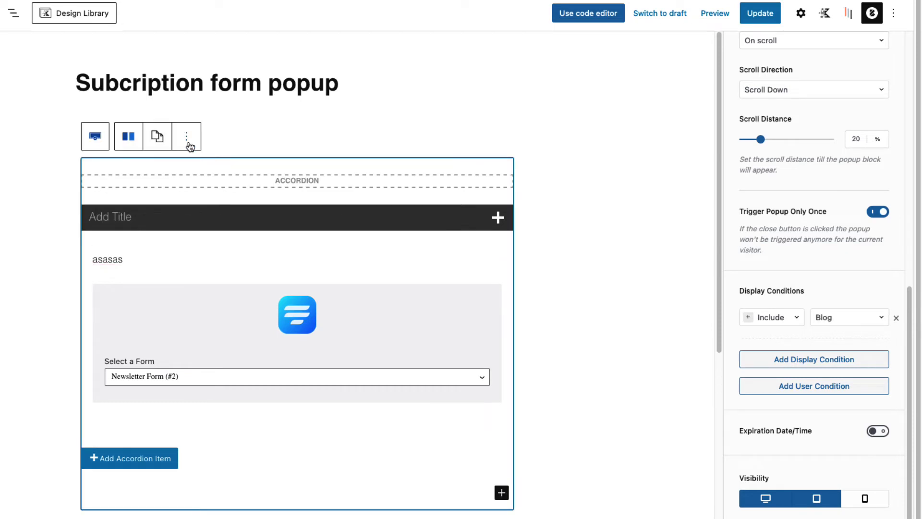
{"action": "left_click", "coordinate": [187, 140]}
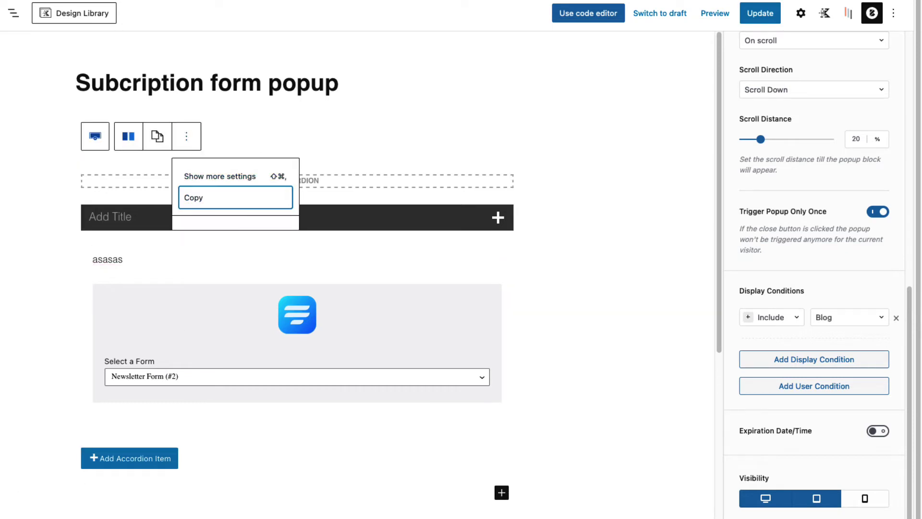
{"action": "left_click", "coordinate": [95, 137]}
{"action": "left_click", "coordinate": [234, 91]}
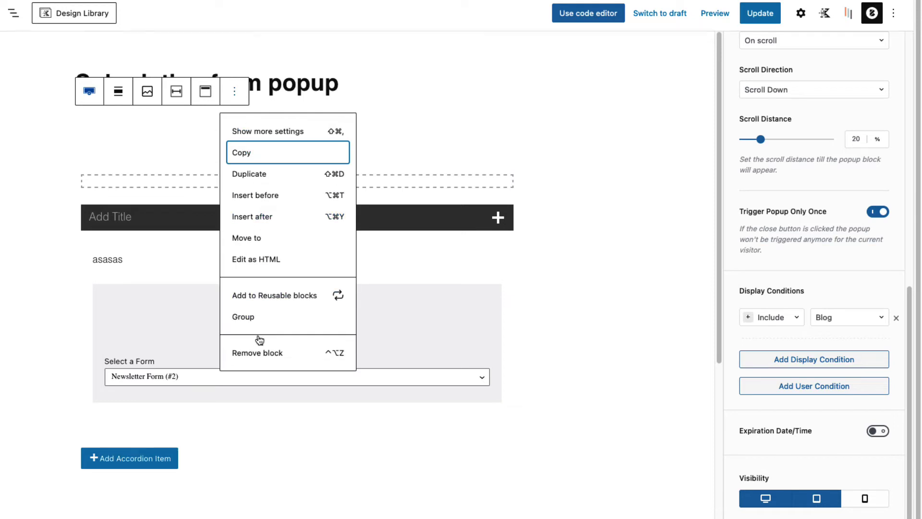
{"action": "left_click", "coordinate": [257, 353]}
{"action": "key", "text": "ctrl+z"}
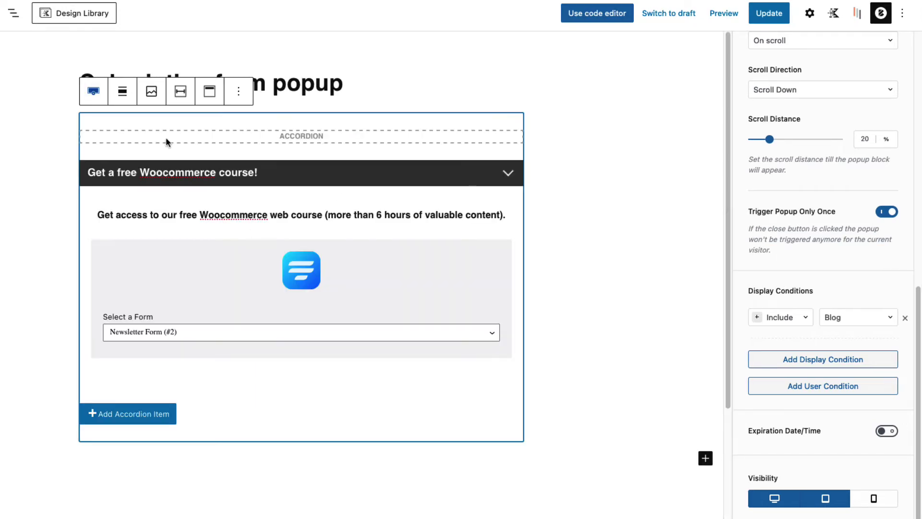
Set the popup's padding to 0 px on all sides in its design settings
{"action": "scroll", "coordinate": [813, 229], "scroll_direction": "up", "scroll_amount": 10}
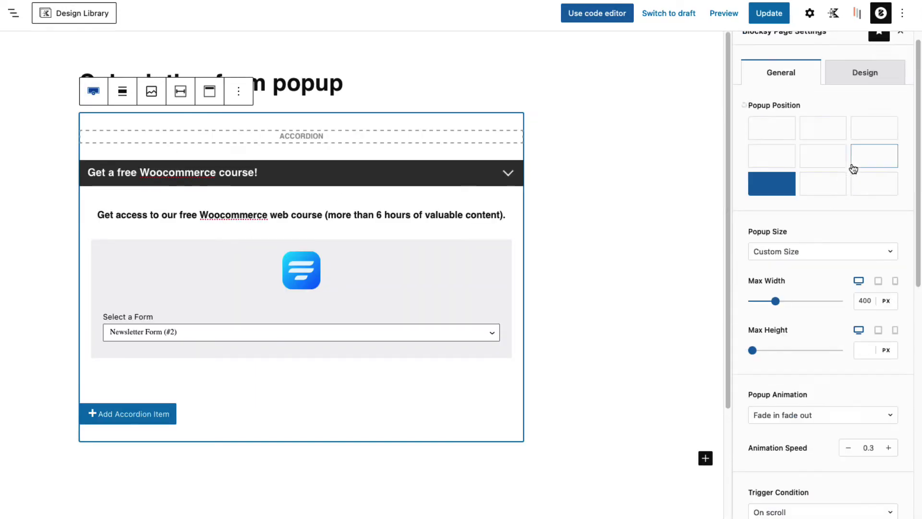
{"action": "left_click", "coordinate": [864, 88]}
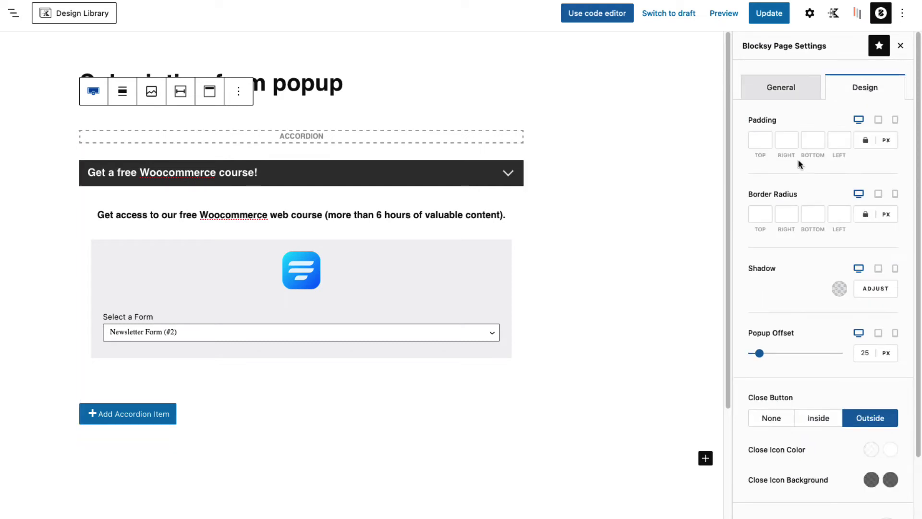
{"action": "left_click", "coordinate": [761, 140]}
{"action": "type", "text": "0"}
{"action": "scroll", "coordinate": [768, 343], "scroll_direction": "down", "scroll_amount": 2}
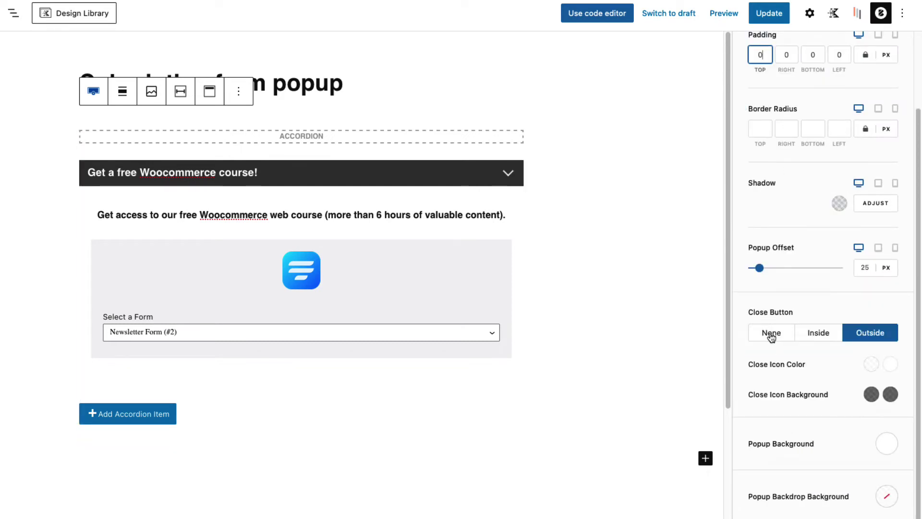
Update the popup with its close button set to None and a fully transparent popup background
{"action": "left_click", "coordinate": [771, 332]}
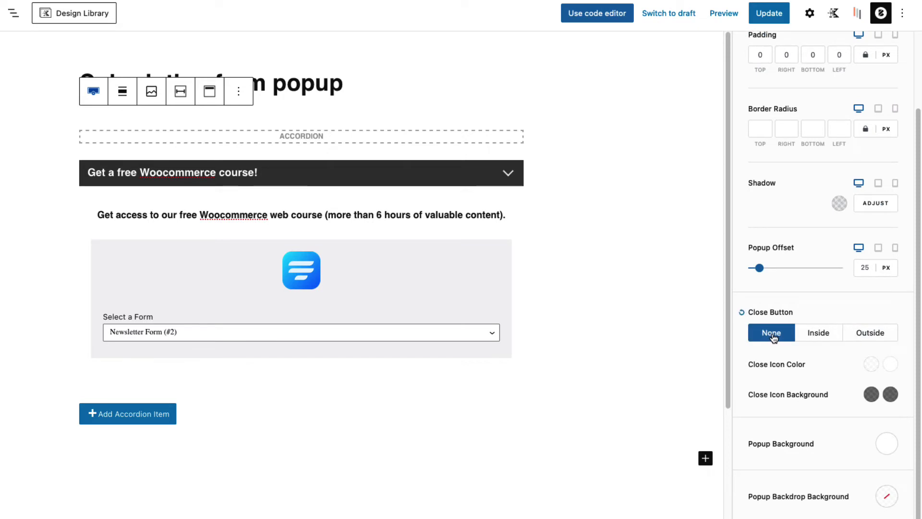
{"action": "left_click", "coordinate": [887, 444]}
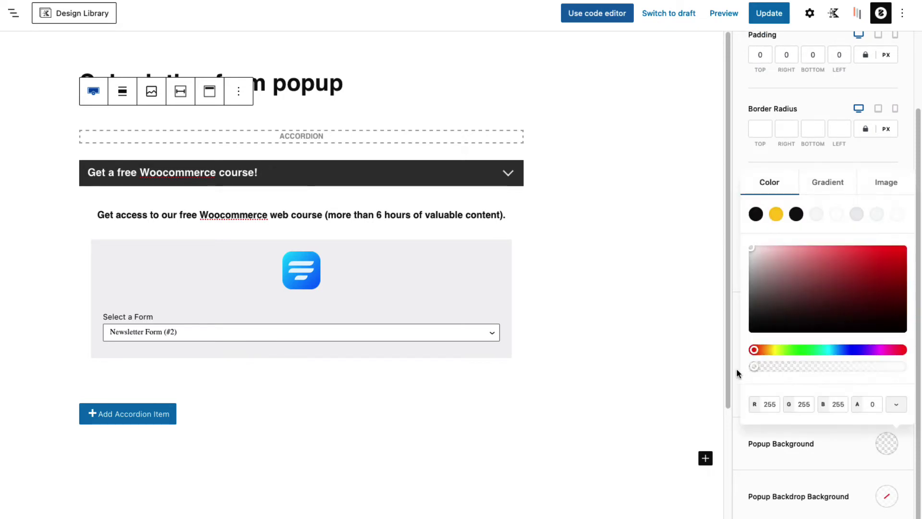
{"action": "left_click", "coordinate": [803, 463]}
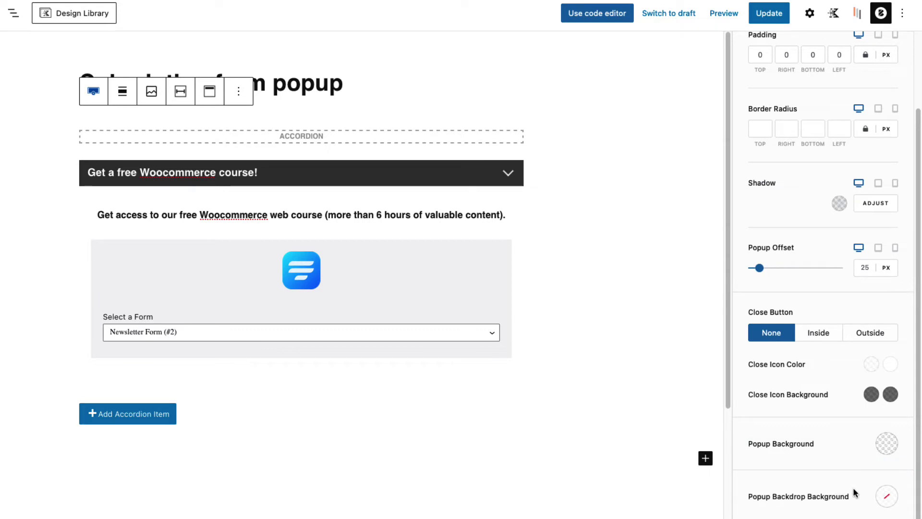
{"action": "left_click", "coordinate": [771, 14]}
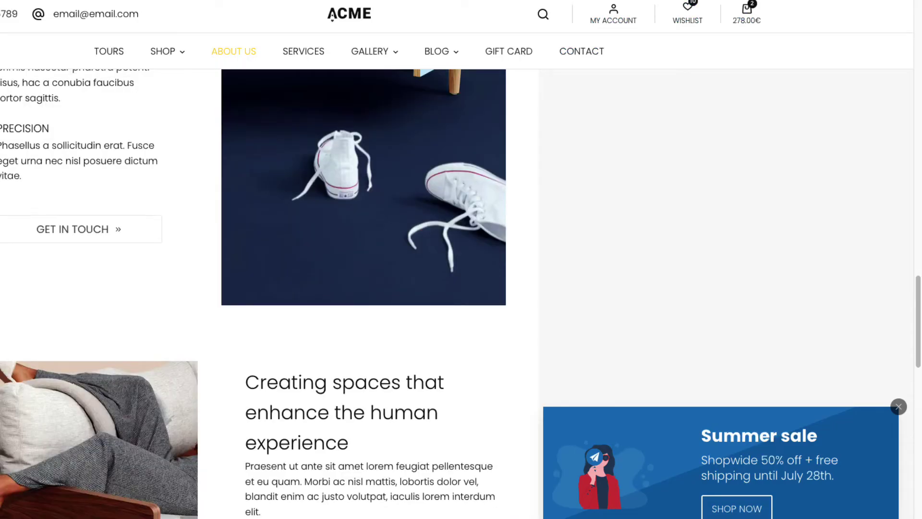
Test the popup on the live Blog page by scrolling down and opening the "Get a free Woocommerce course!" accordion
{"action": "left_click", "coordinate": [435, 51]}
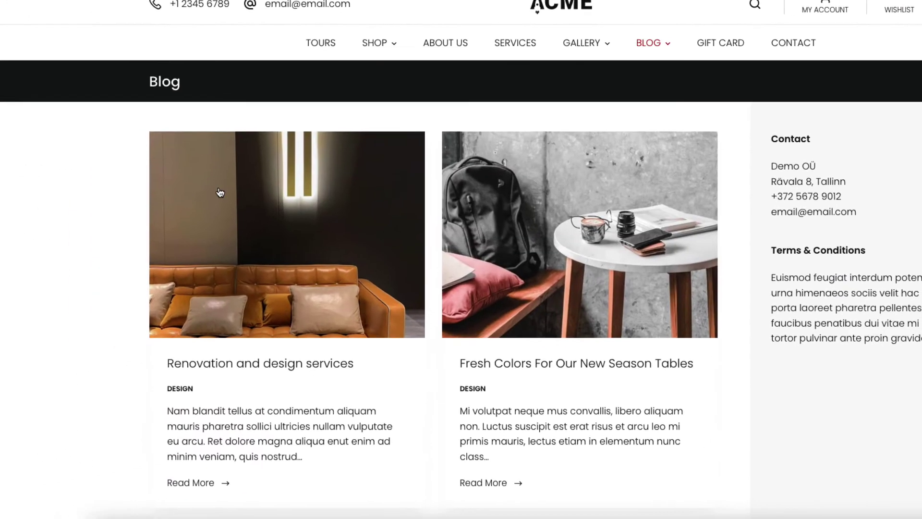
{"action": "scroll", "coordinate": [165, 199], "scroll_direction": "down", "scroll_amount": 13}
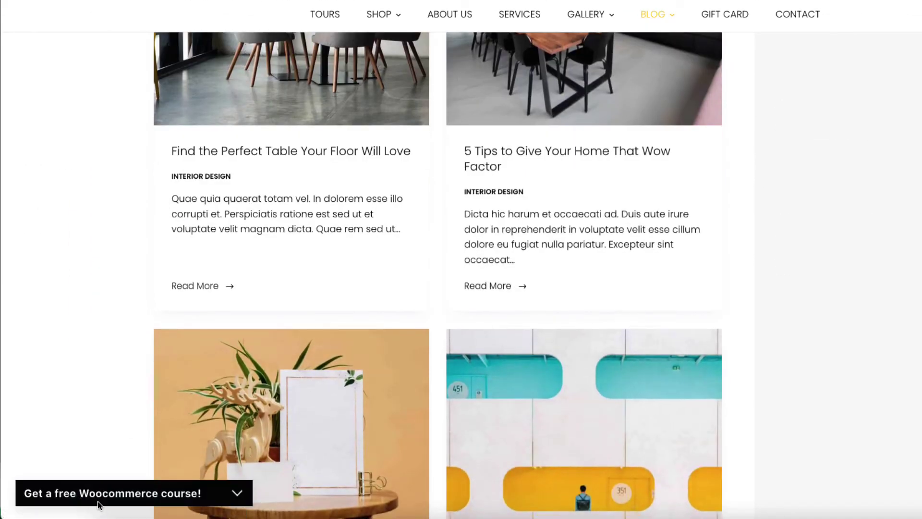
{"action": "left_click", "coordinate": [128, 488]}
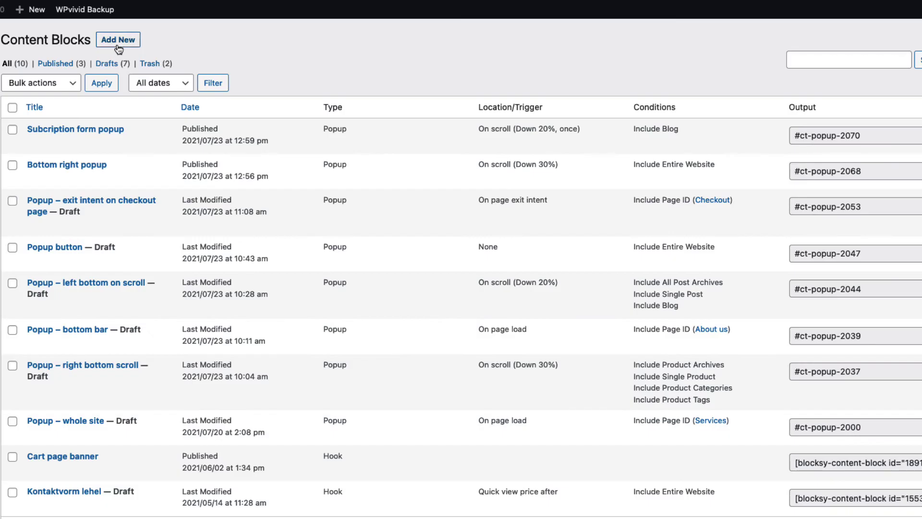
Create a new popup content block named "Bottom bar"
{"action": "left_click", "coordinate": [117, 41]}
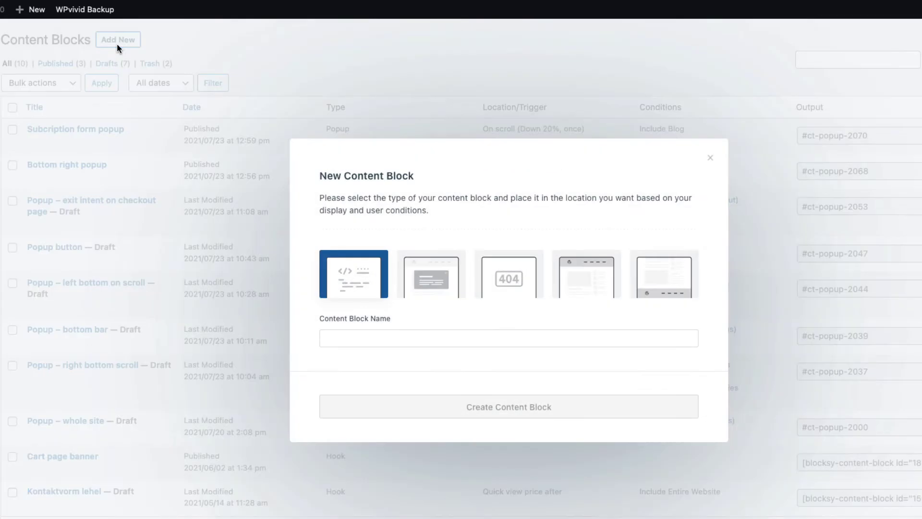
{"action": "left_click", "coordinate": [406, 276]}
{"action": "left_click", "coordinate": [360, 337]}
{"action": "type", "text": "Bottom bar"}
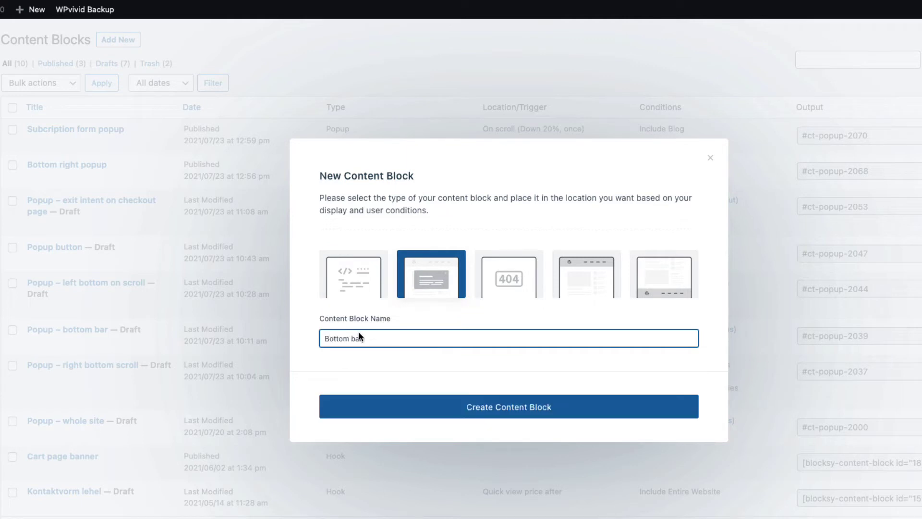
{"action": "left_click", "coordinate": [508, 415]}
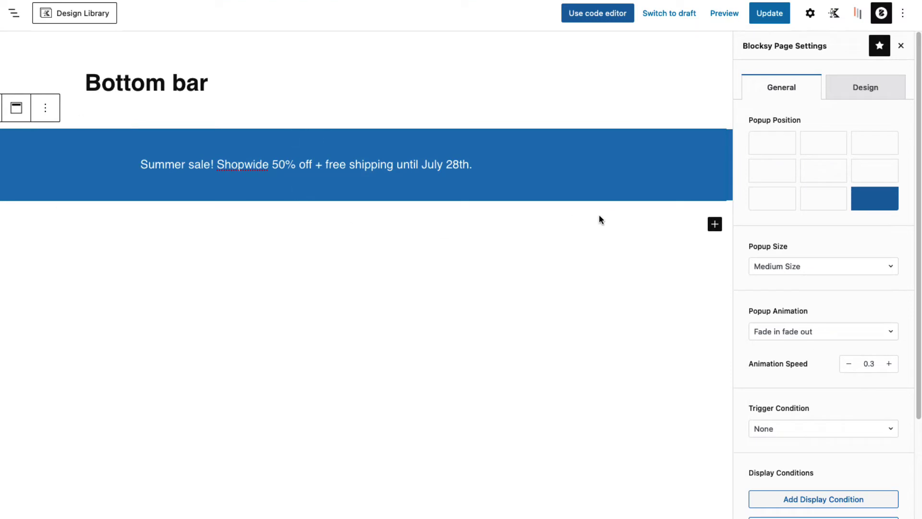
Position the popup at bottom centre with a custom size of 100 vw maximum width and 60 px maximum height
{"action": "left_click_drag", "start_coordinate": [139, 162], "coordinate": [514, 171]}
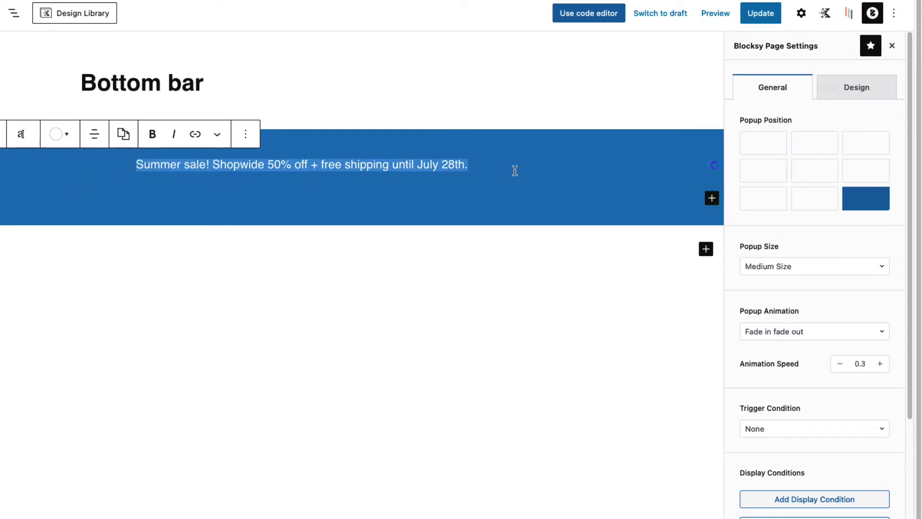
{"action": "left_click", "coordinate": [818, 202]}
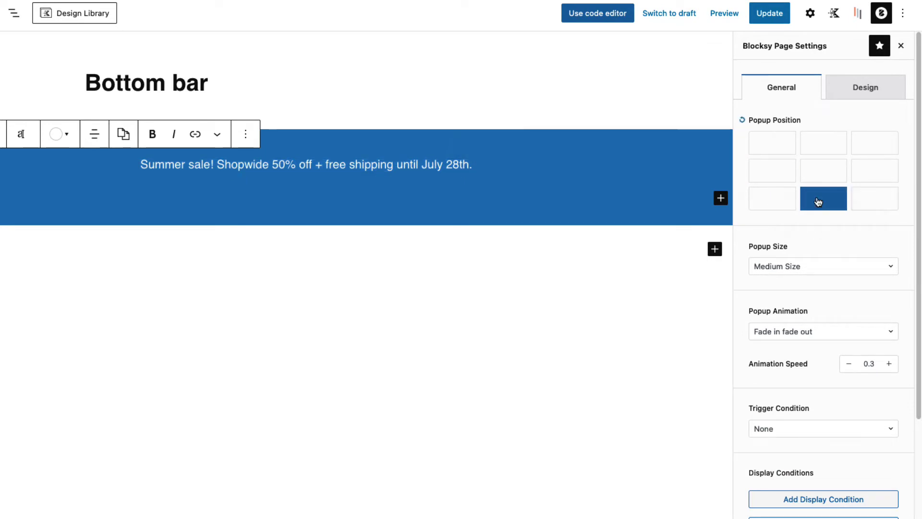
{"action": "left_click", "coordinate": [823, 266]}
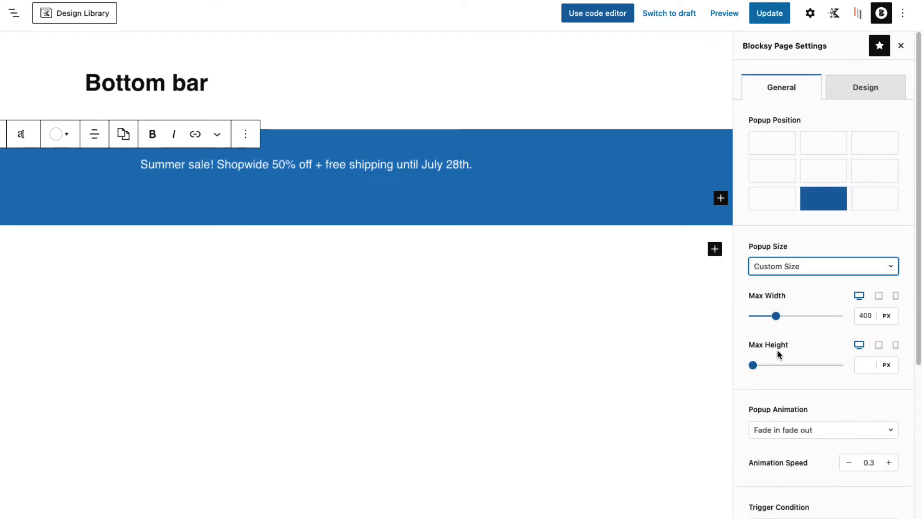
{"action": "left_click", "coordinate": [889, 317]}
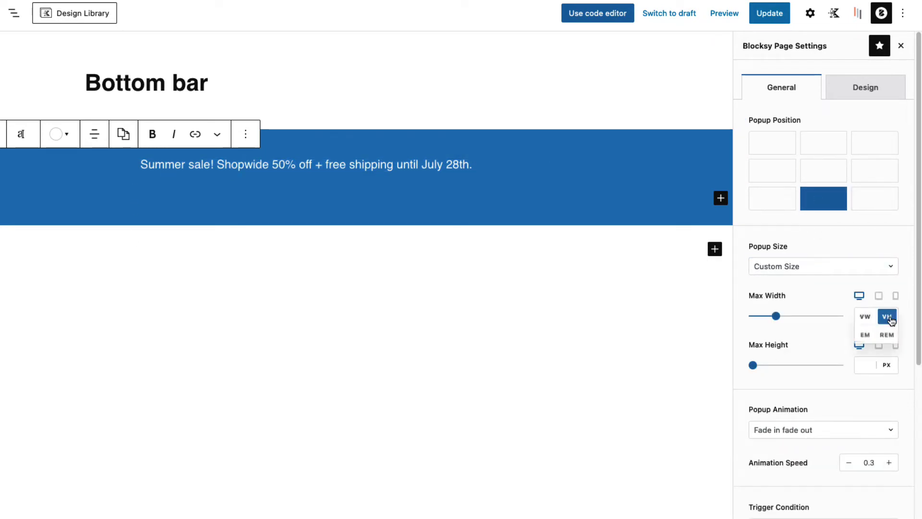
{"action": "left_click", "coordinate": [865, 318]}
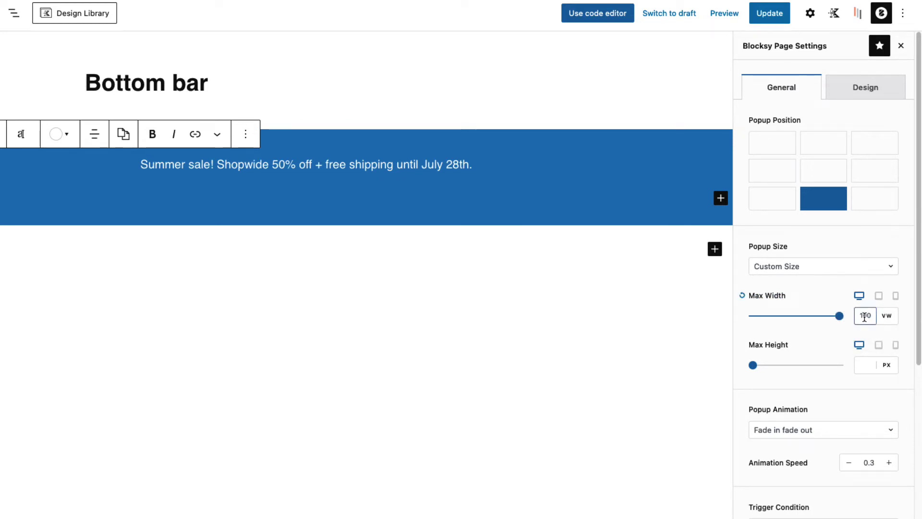
{"action": "left_click", "coordinate": [867, 361]}
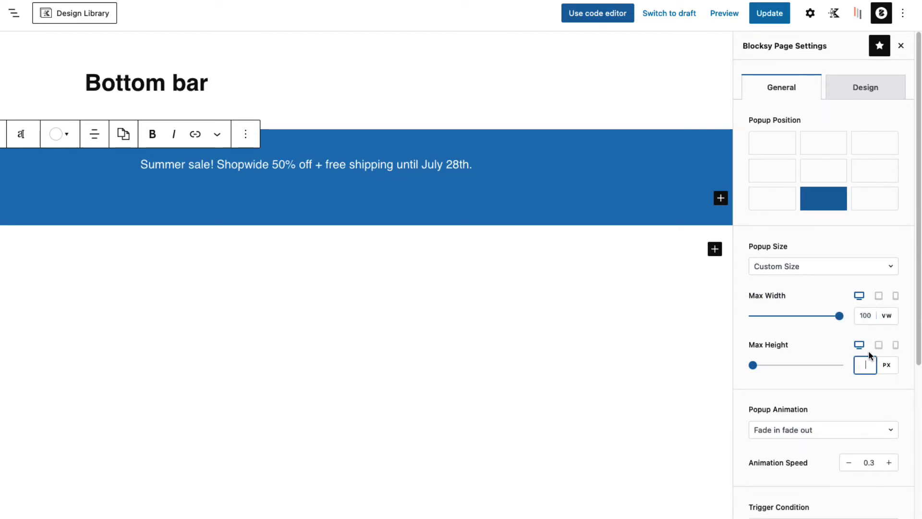
{"action": "type", "text": "60"}
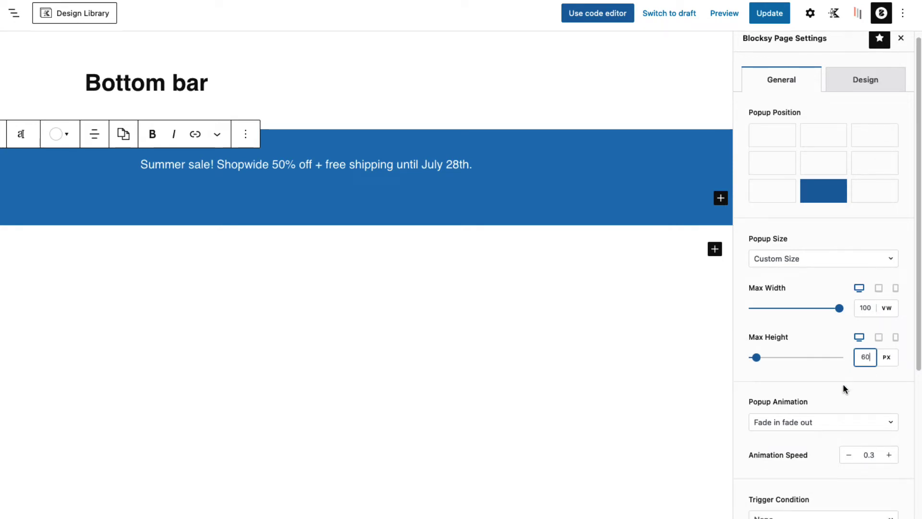
Set the trigger condition to After x time with 10 seconds and enable Trigger Popup Only Once
{"action": "scroll", "coordinate": [835, 380], "scroll_direction": "down", "scroll_amount": 3}
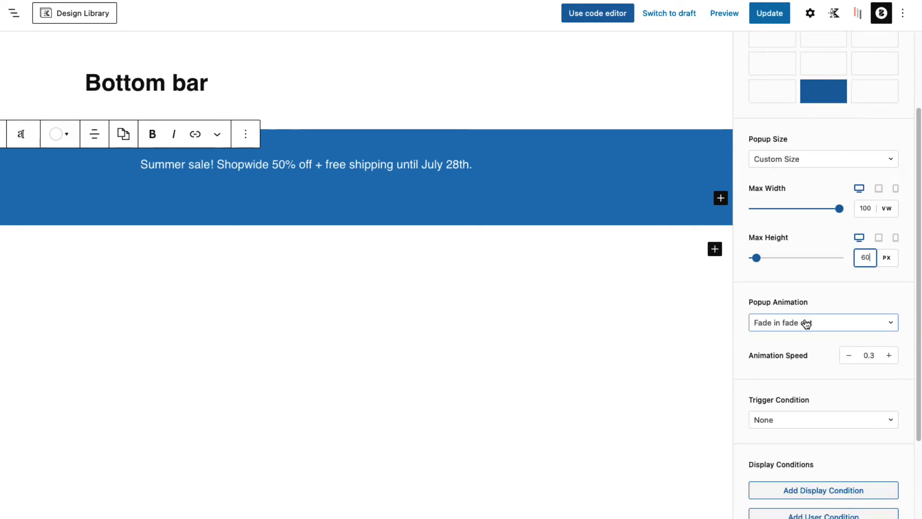
{"action": "scroll", "coordinate": [805, 332], "scroll_direction": "down", "scroll_amount": 2}
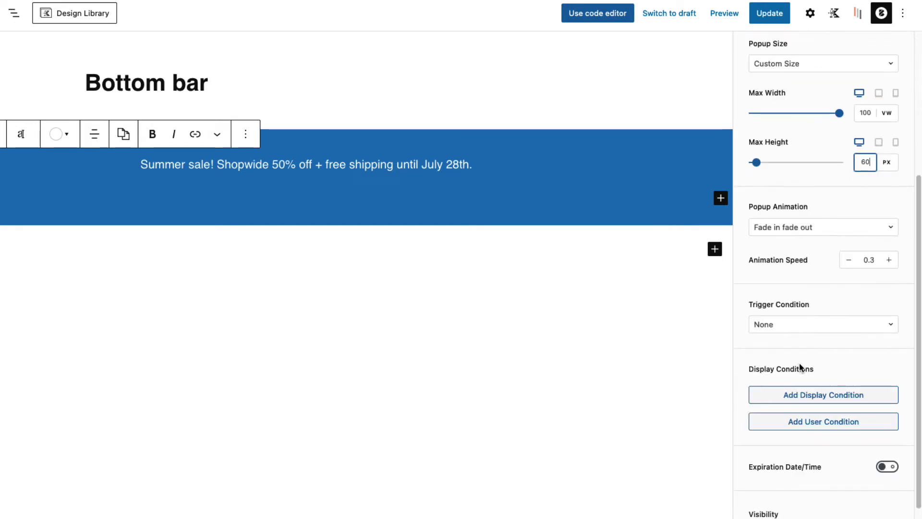
{"action": "left_click", "coordinate": [786, 328]}
{"action": "left_click", "coordinate": [775, 415]}
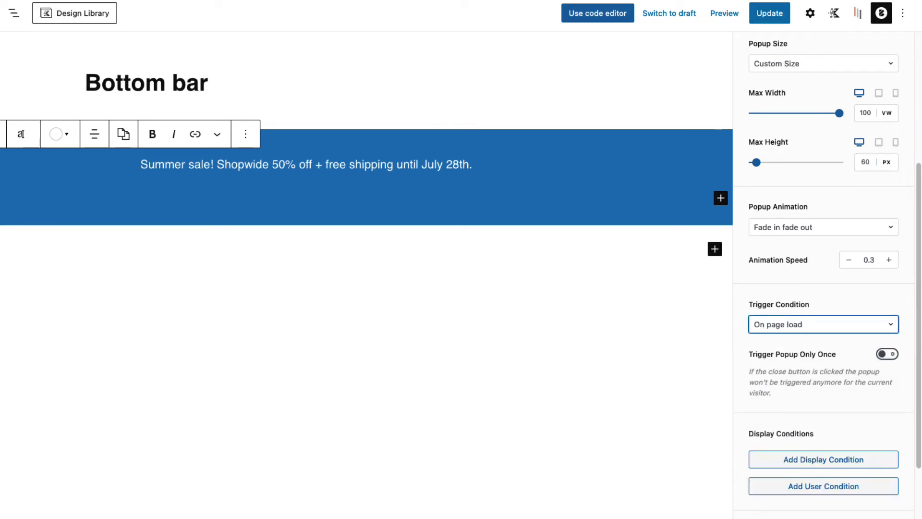
{"action": "left_click", "coordinate": [782, 439]}
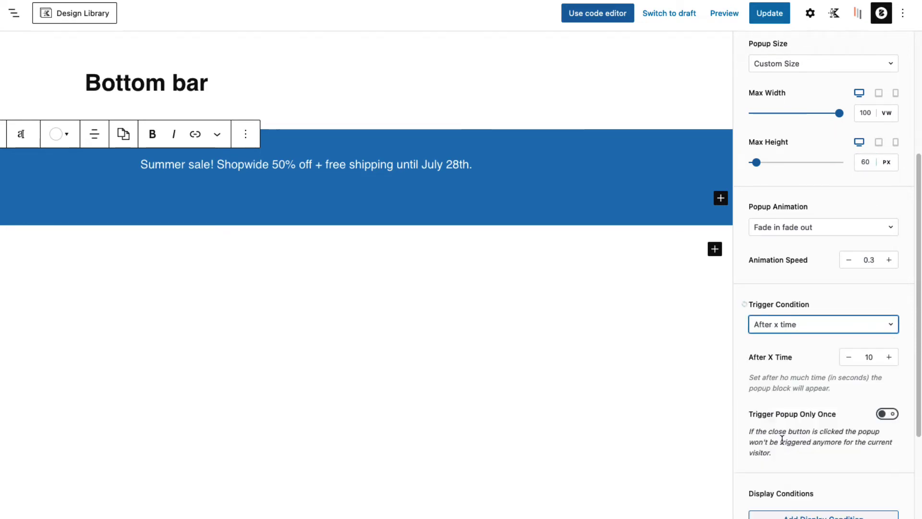
{"action": "left_click", "coordinate": [869, 357]}
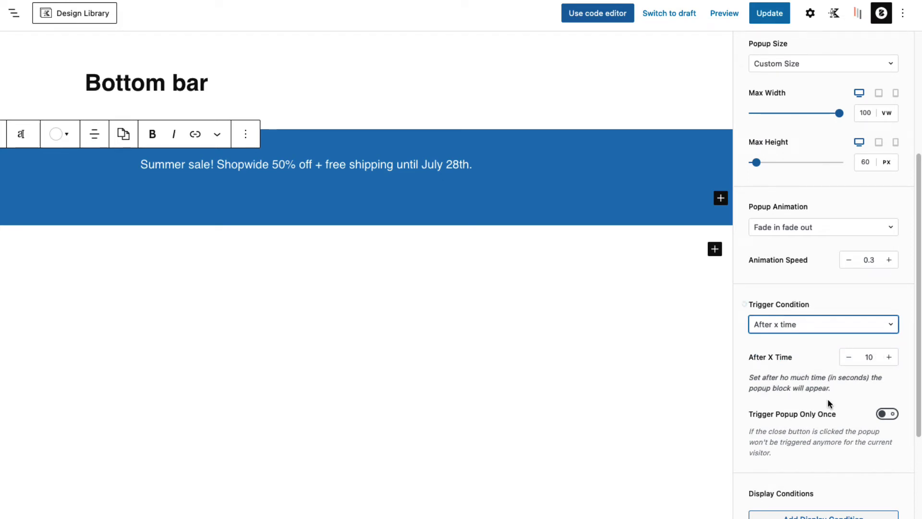
{"action": "left_click", "coordinate": [888, 414]}
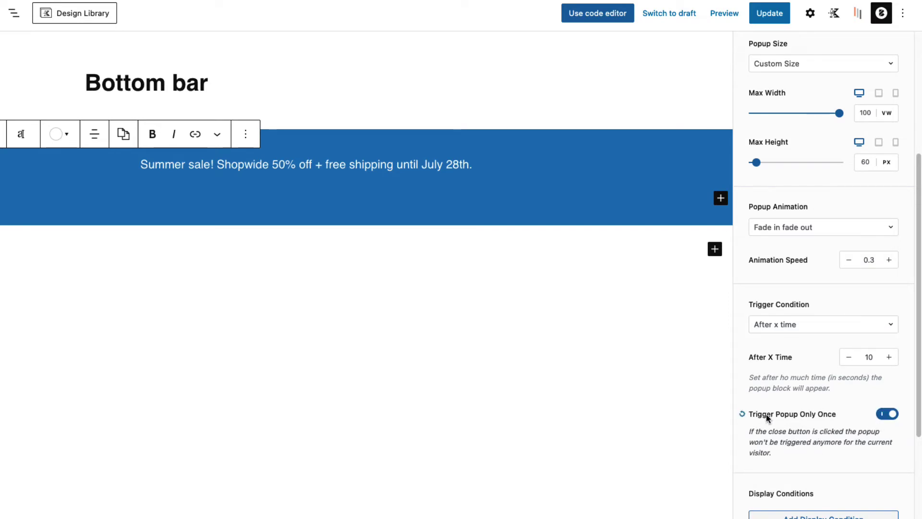
Add a display condition that includes the Page ID "About us"
{"action": "scroll", "coordinate": [817, 428], "scroll_direction": "down", "scroll_amount": 3}
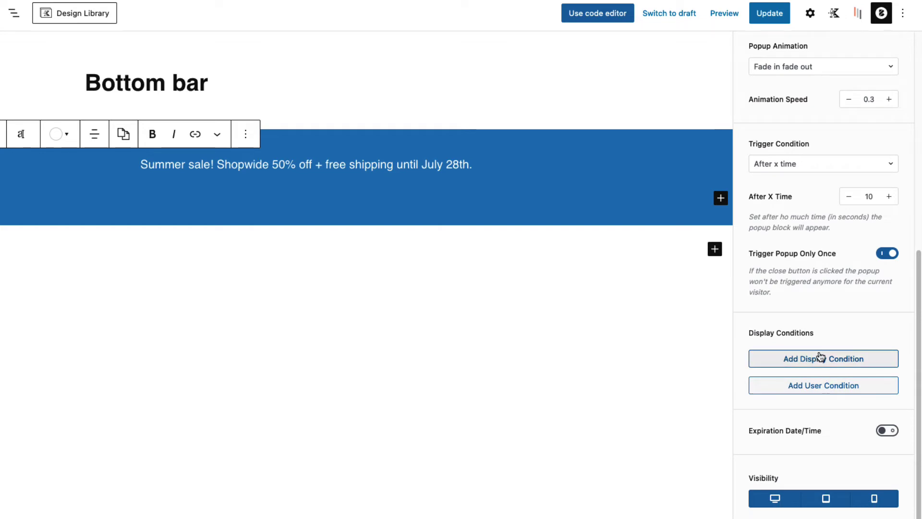
{"action": "left_click", "coordinate": [820, 358]}
{"action": "left_click", "coordinate": [851, 364]}
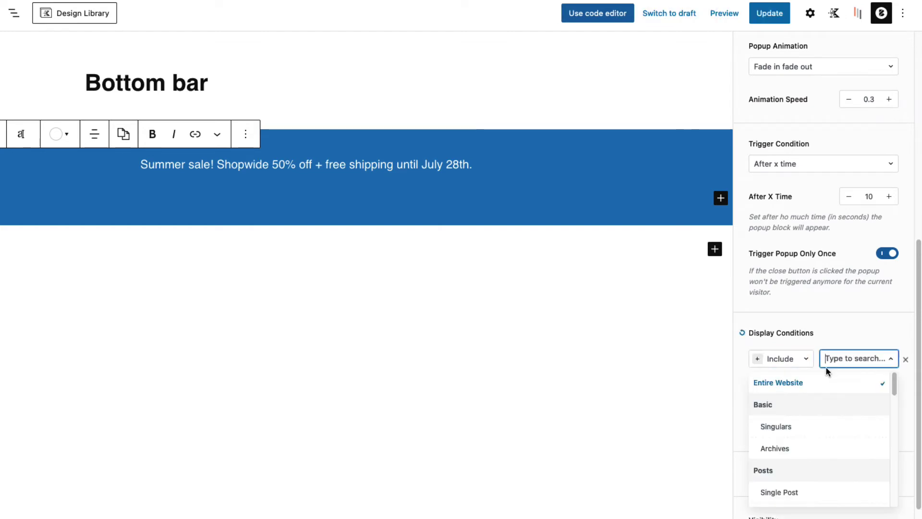
{"action": "left_click_drag", "start_coordinate": [895, 383], "coordinate": [893, 464]}
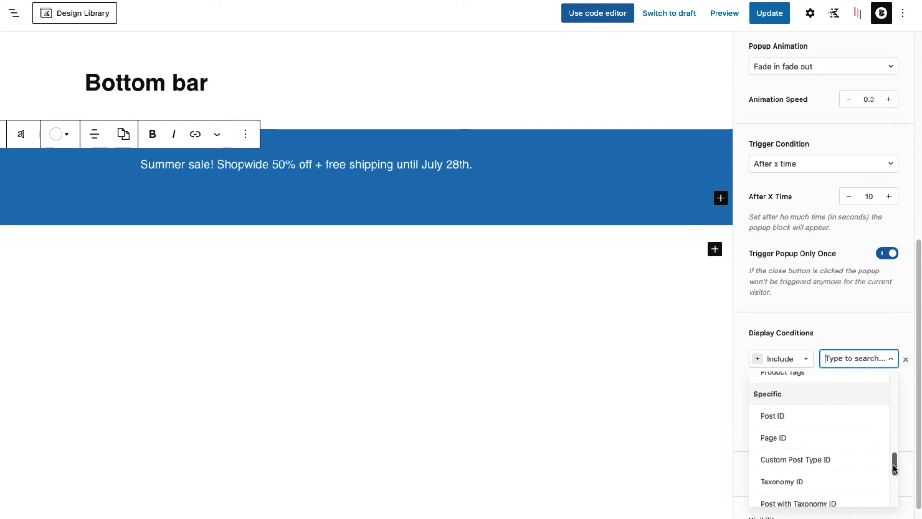
{"action": "left_click", "coordinate": [786, 379]}
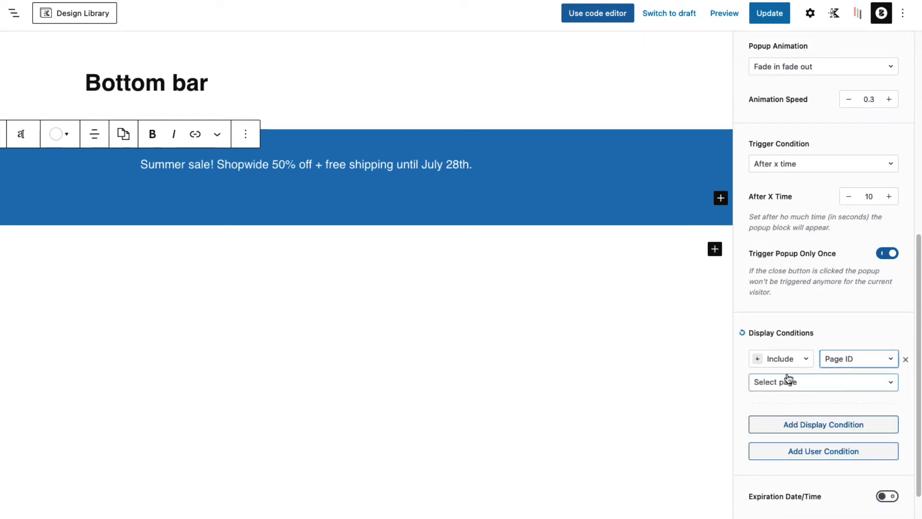
{"action": "type", "text": "abo"}
{"action": "key", "text": "Return"}
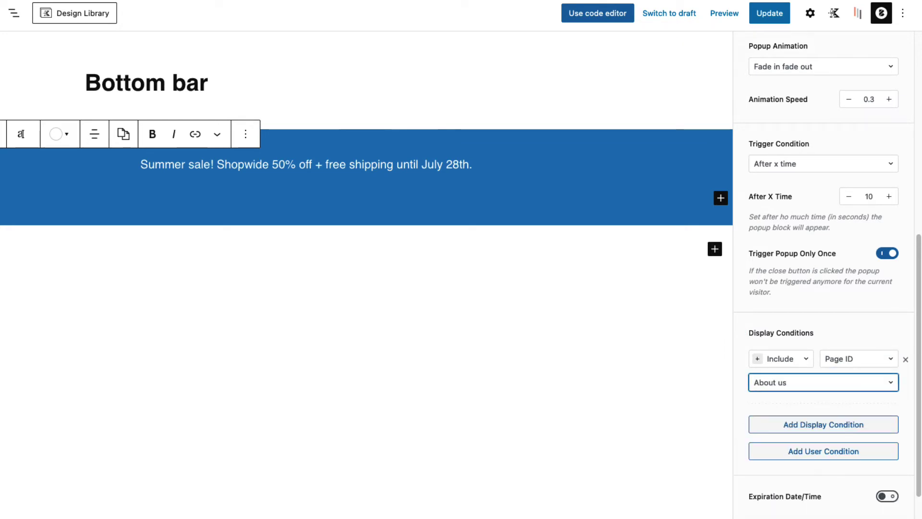
Set the bottom bar popup's padding to 0 px on all sides in its design settings
{"action": "scroll", "coordinate": [873, 97], "scroll_direction": "up", "scroll_amount": 8}
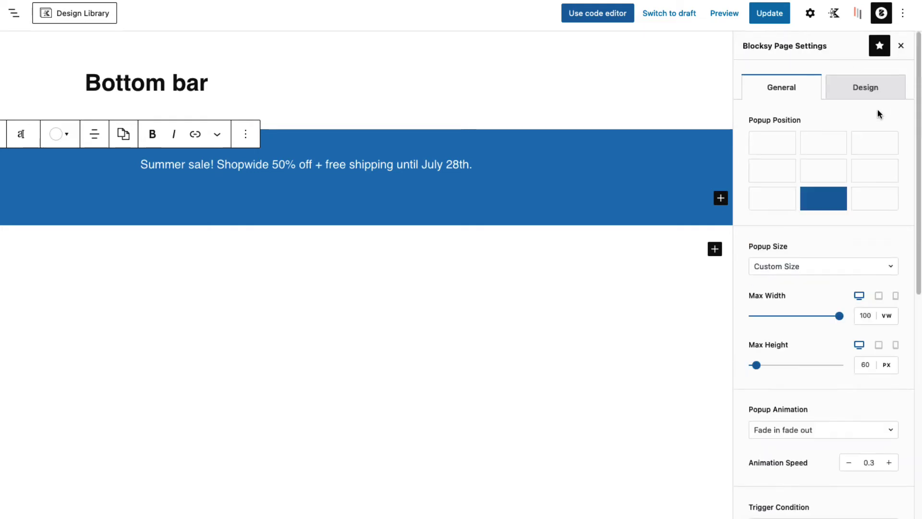
{"action": "left_click", "coordinate": [865, 88]}
{"action": "left_click", "coordinate": [755, 138]}
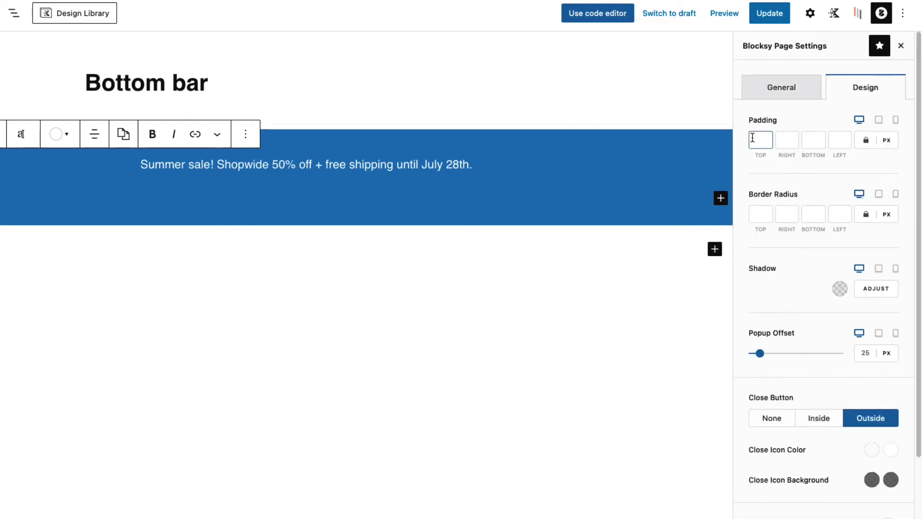
{"action": "type", "text": "0"}
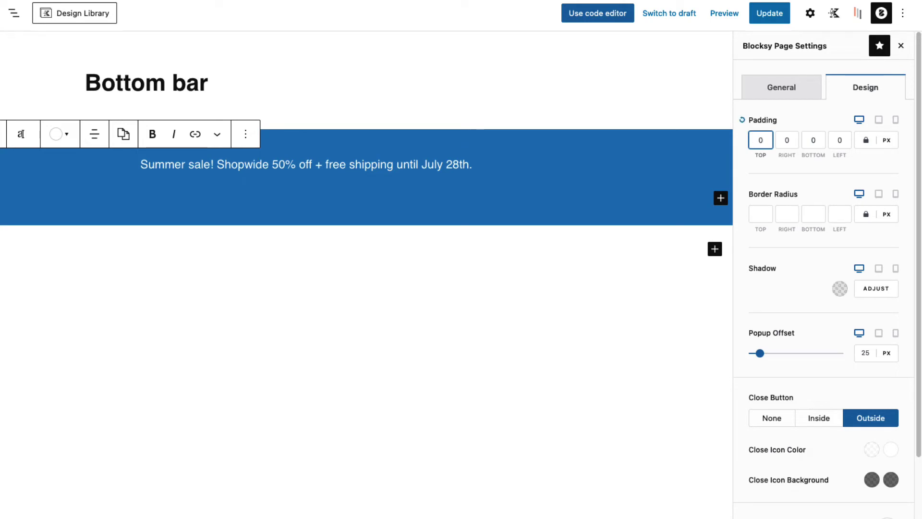
{"action": "left_click", "coordinate": [860, 353]}
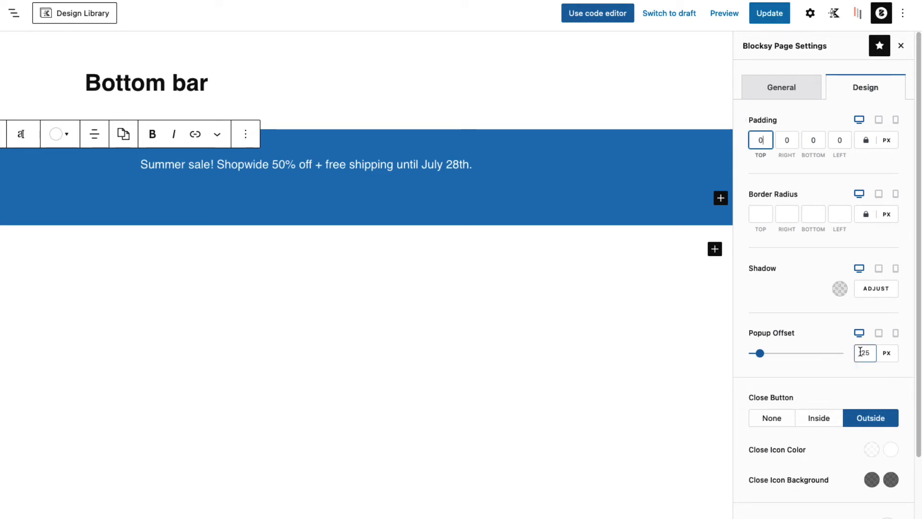
{"action": "left_click_drag", "start_coordinate": [860, 353], "coordinate": [872, 354]}
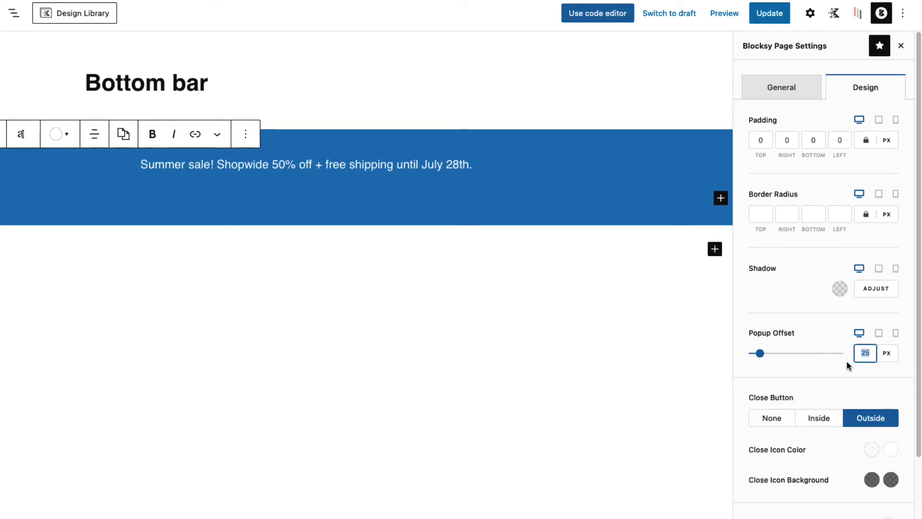
{"action": "left_click", "coordinate": [834, 369]}
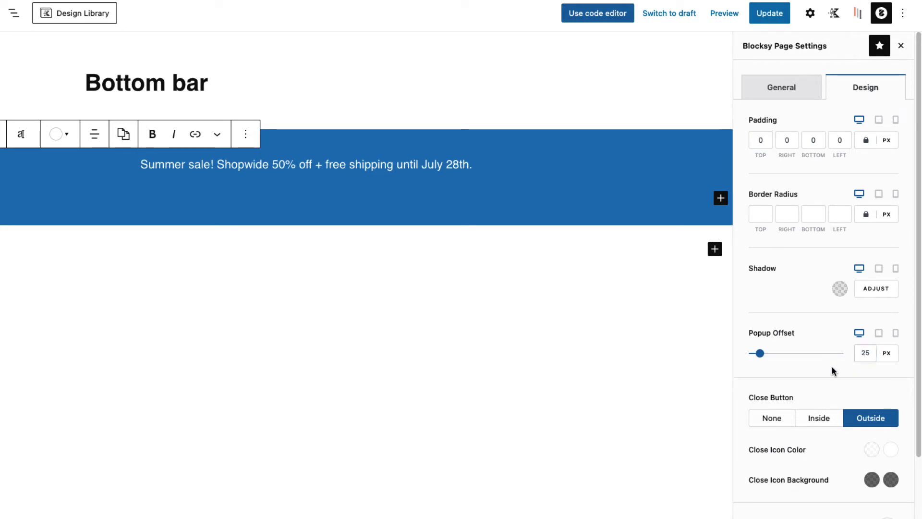
{"action": "left_click", "coordinate": [859, 353]}
Place the bottom bar popup's close button Inside
{"action": "scroll", "coordinate": [810, 365], "scroll_direction": "down", "scroll_amount": 1}
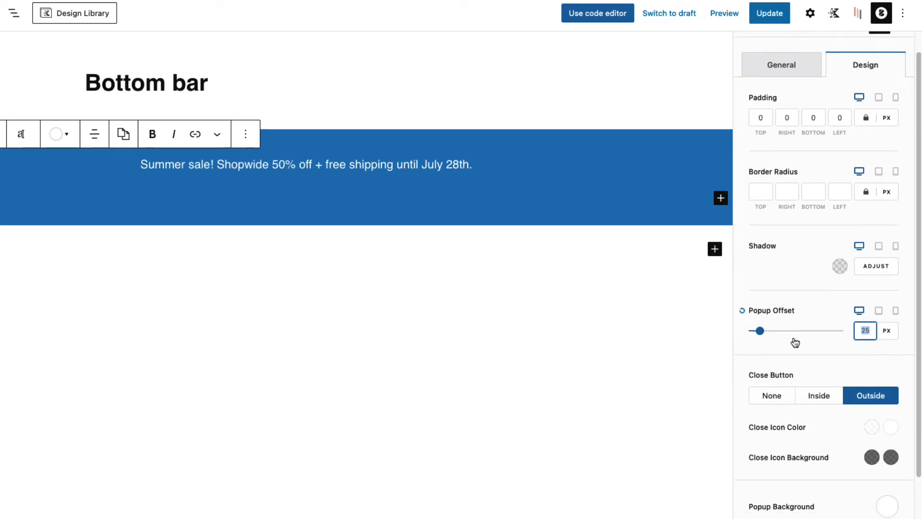
{"action": "left_click", "coordinate": [817, 390]}
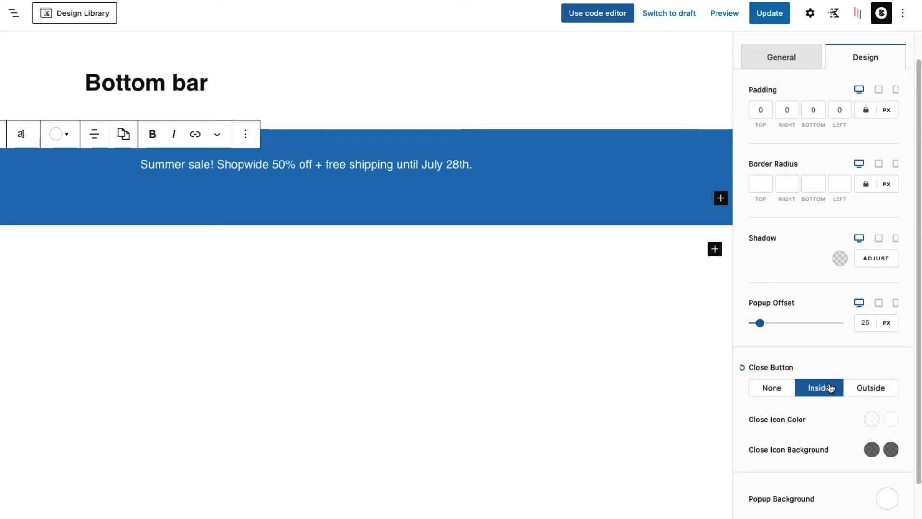
{"action": "scroll", "coordinate": [886, 500], "scroll_direction": "down", "scroll_amount": 2}
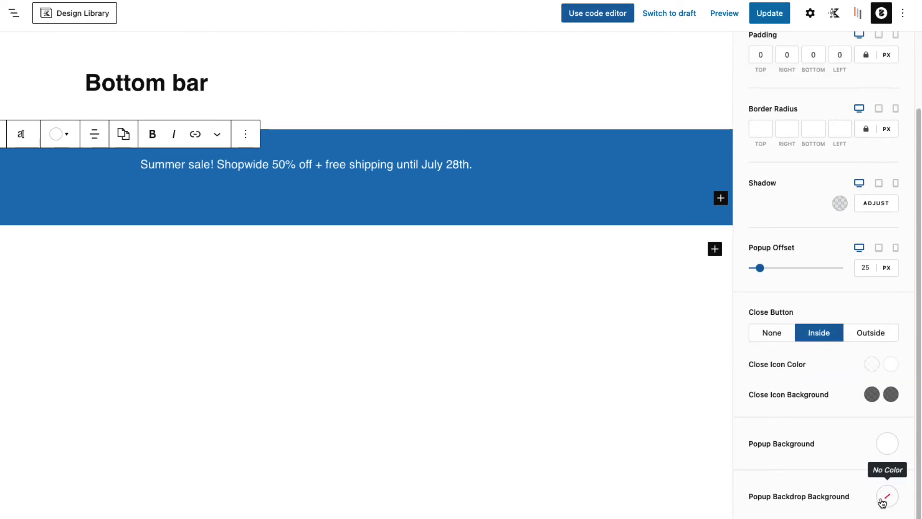
Update the bottom bar popup and test it on the live About us page
{"action": "left_click", "coordinate": [769, 13]}
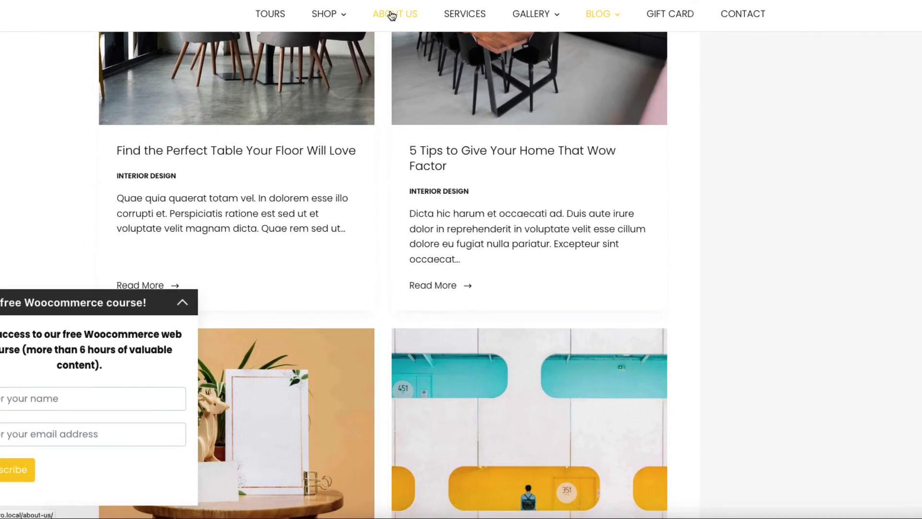
{"action": "left_click", "coordinate": [286, 39]}
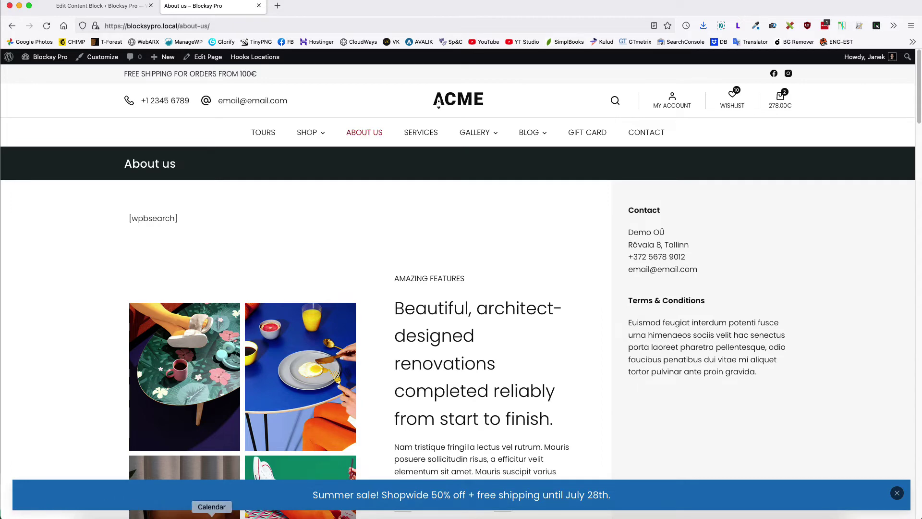
Return to the content block editor and set the popup offset to 0 px
{"action": "left_click", "coordinate": [125, 2]}
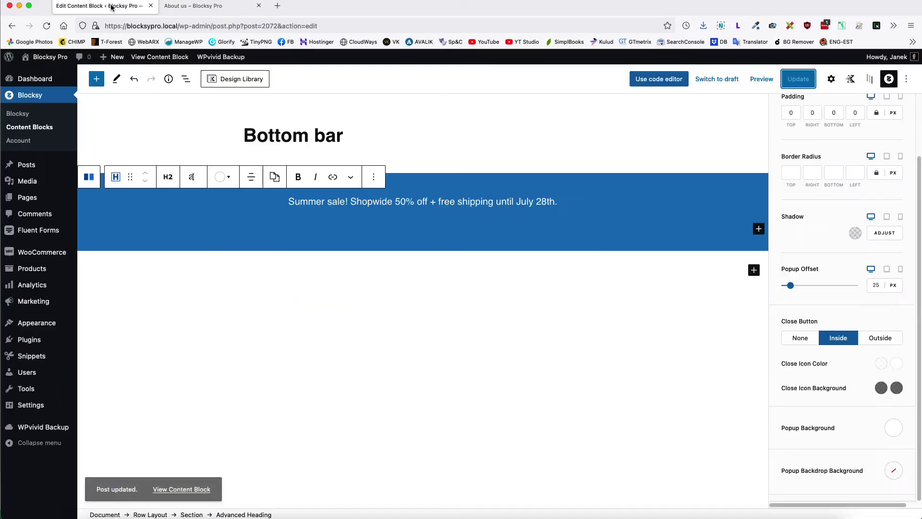
{"action": "double_click", "coordinate": [876, 285]}
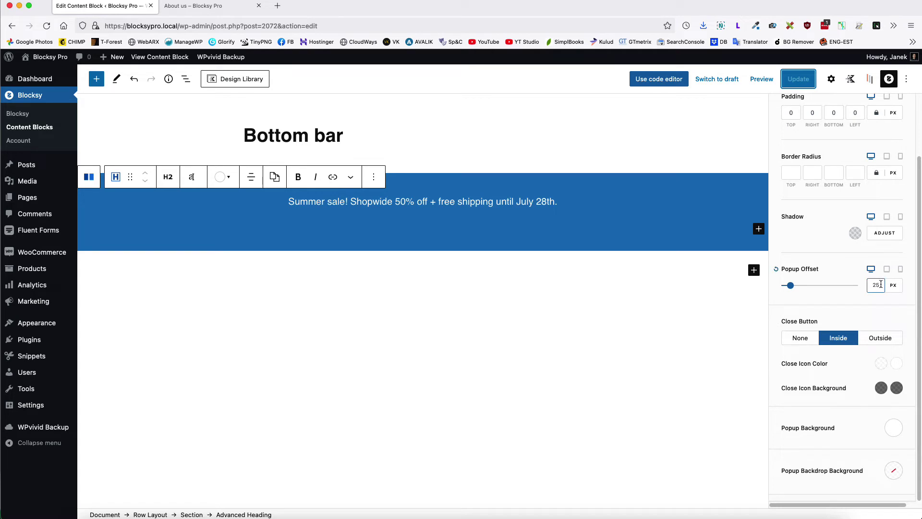
{"action": "type", "text": "0"}
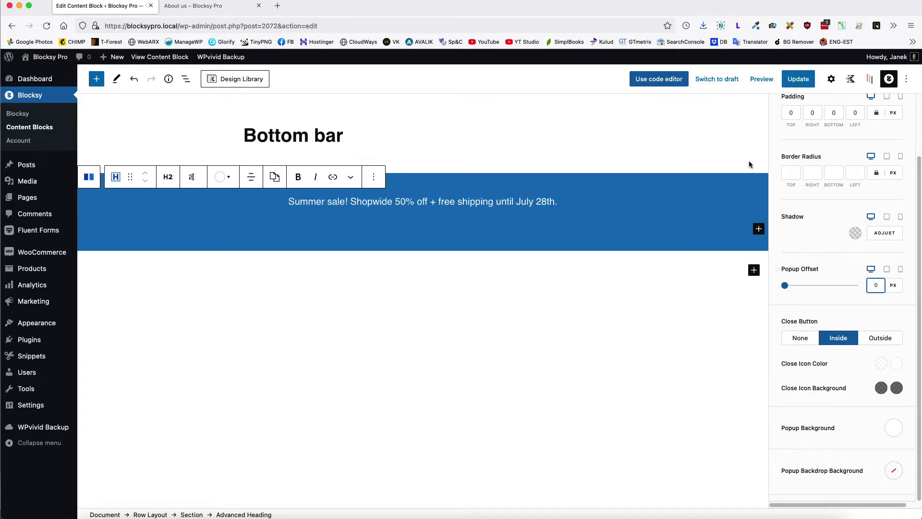
Change the bottom bar popup's trigger condition to On page load
{"action": "scroll", "coordinate": [816, 149], "scroll_direction": "up", "scroll_amount": 3}
{"action": "scroll", "coordinate": [849, 350], "scroll_direction": "down", "scroll_amount": 12}
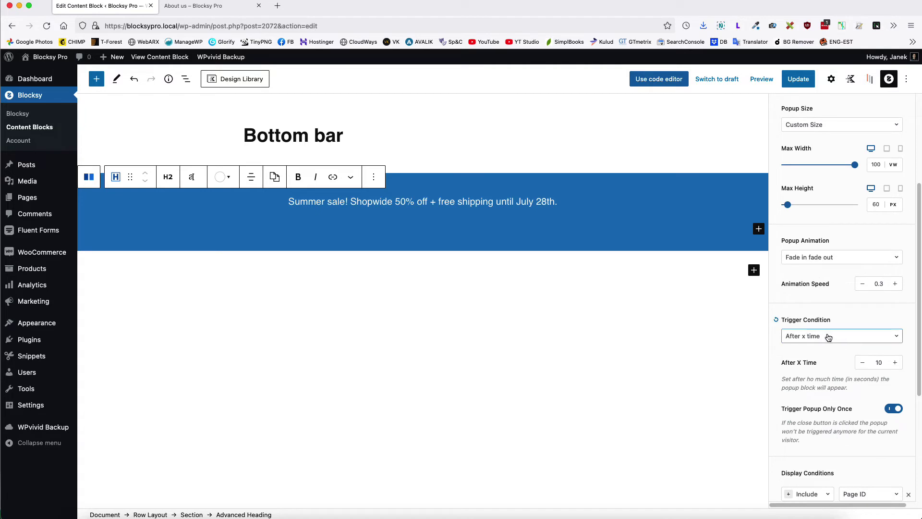
{"action": "left_click", "coordinate": [836, 340]}
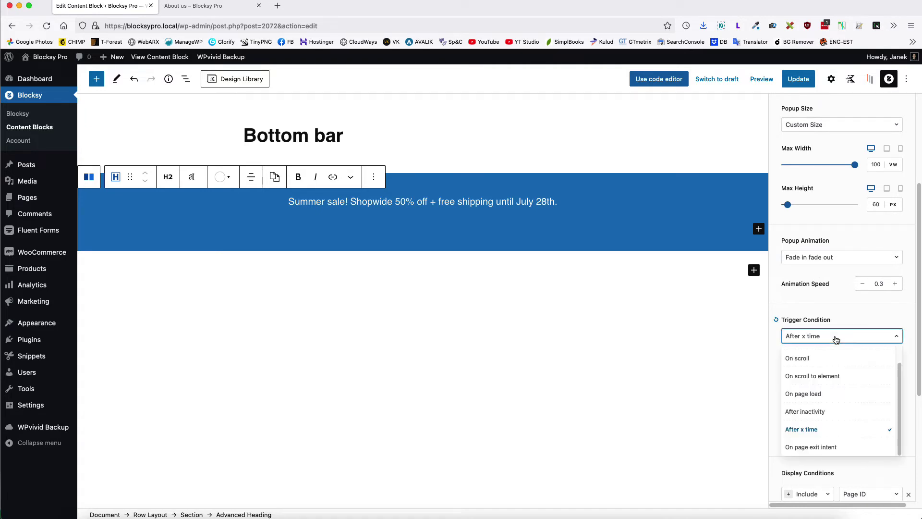
{"action": "left_click", "coordinate": [814, 396]}
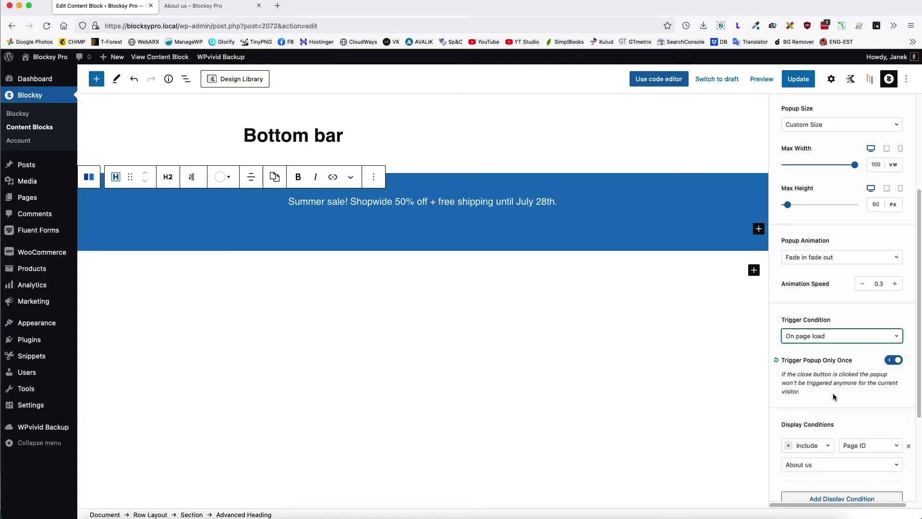
Update the bottom bar popup and reload the live About us page to test its placement and page-load trigger
{"action": "left_click", "coordinate": [793, 80]}
{"action": "left_click", "coordinate": [211, 6]}
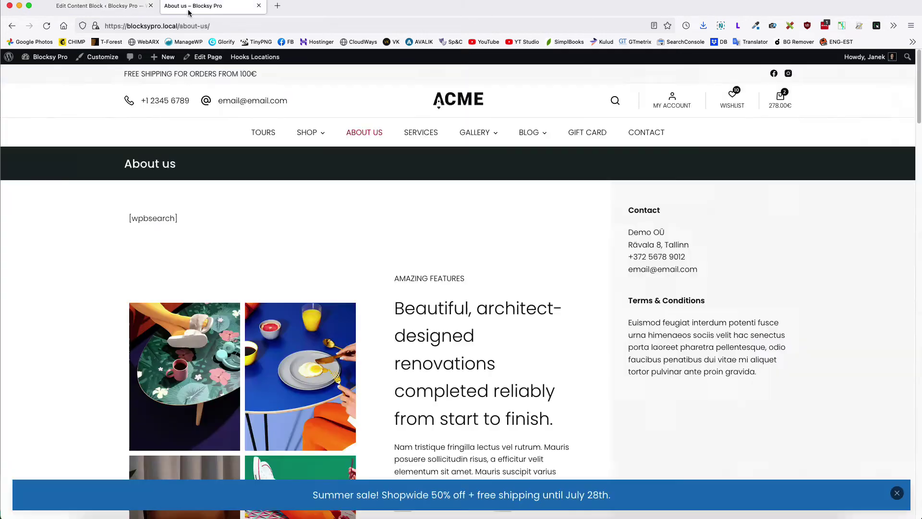
{"action": "left_click", "coordinate": [46, 25]}
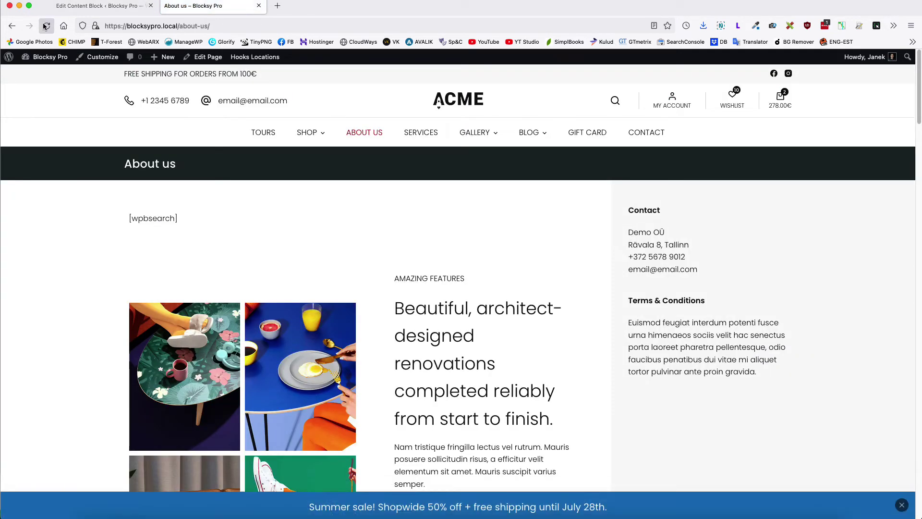
{"action": "scroll", "coordinate": [619, 387], "scroll_direction": "down", "scroll_amount": 2}
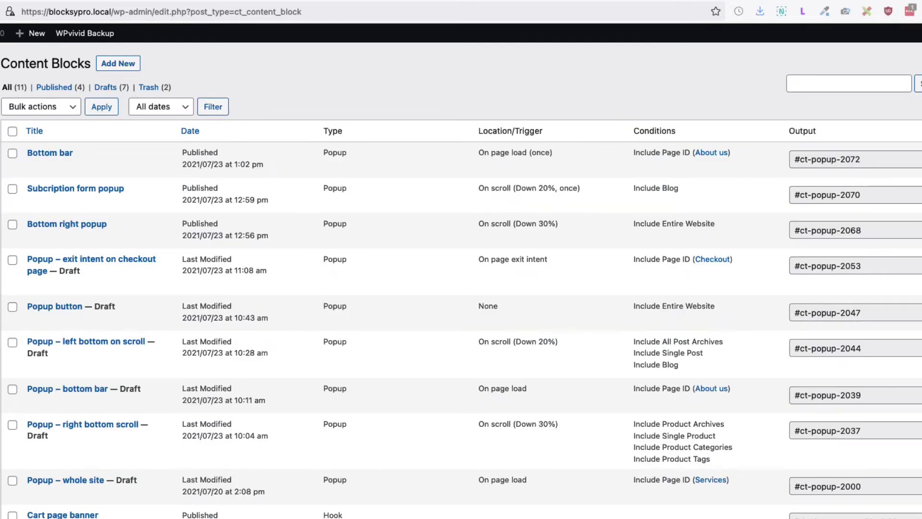
Create a new popup content block named "Checkout popup"
{"action": "left_click", "coordinate": [128, 66]}
{"action": "left_click", "coordinate": [456, 303]}
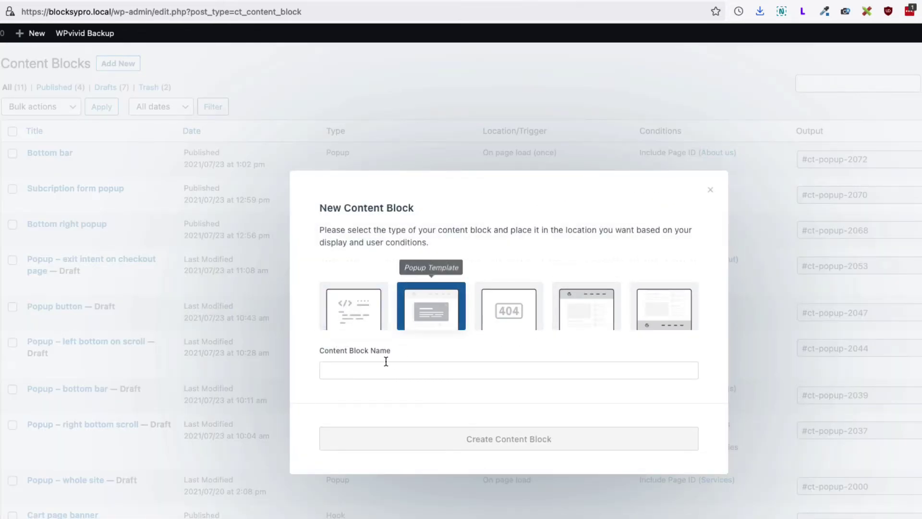
{"action": "left_click", "coordinate": [374, 372]}
{"action": "type", "text": "Check"}
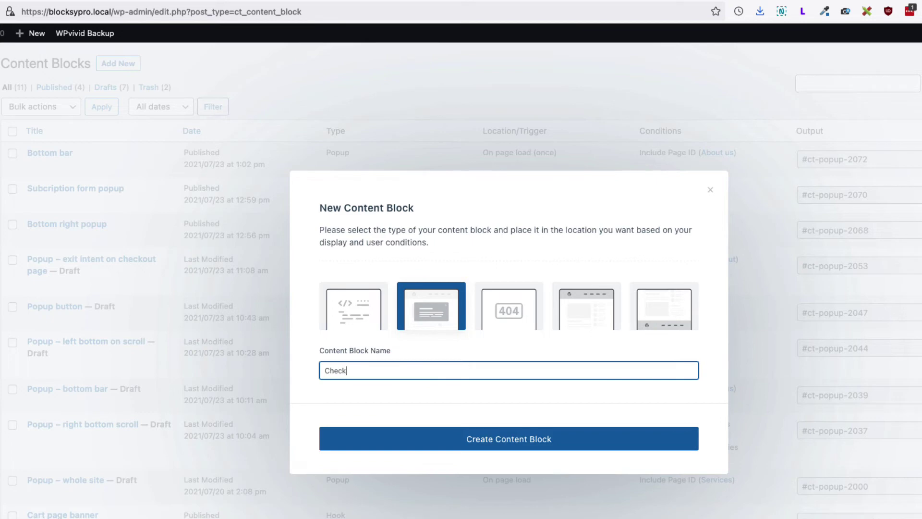
{"action": "type", "text": "out popup"}
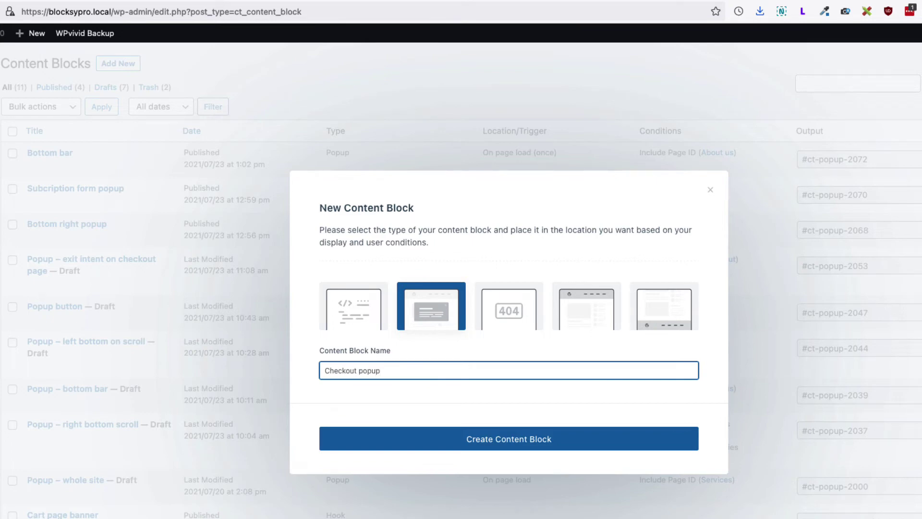
{"action": "left_click", "coordinate": [476, 442]}
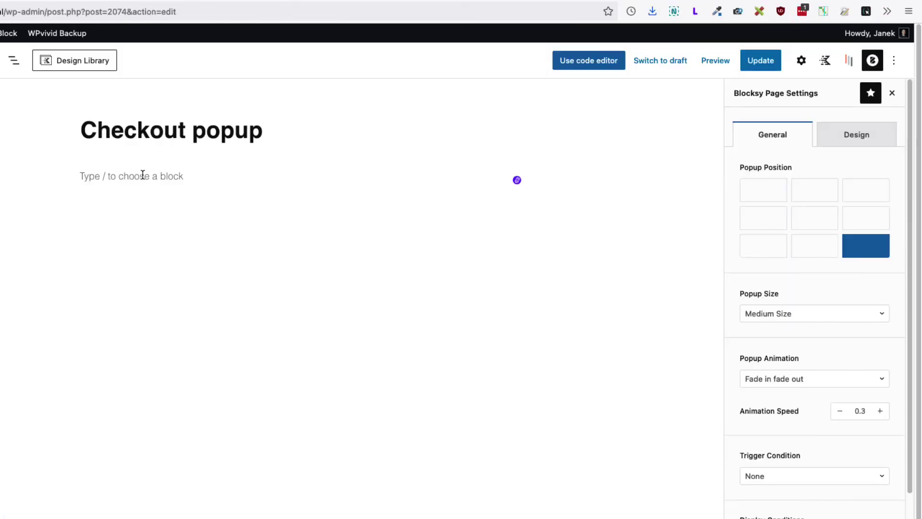
Paste the copied SALE20 coupon layout into the Checkout popup and look over its image, headings and text
{"action": "key", "text": "super+v"}
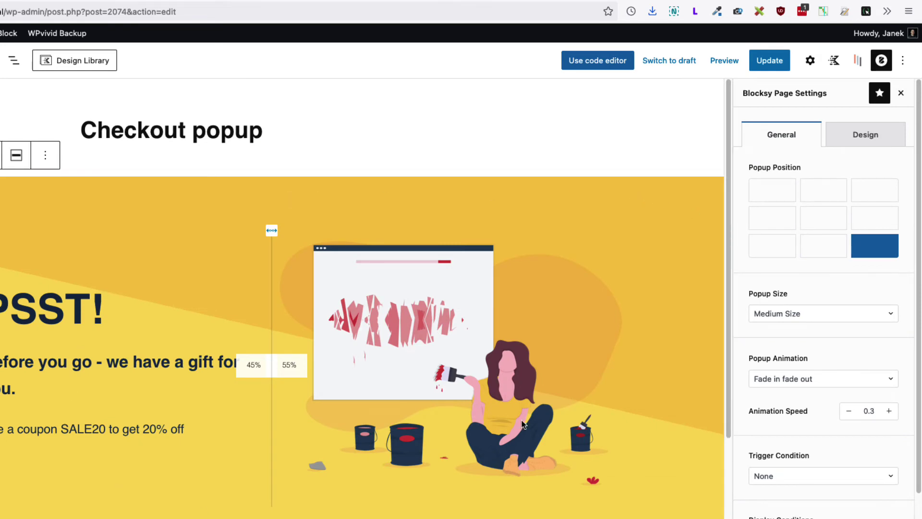
{"action": "left_click", "coordinate": [414, 293]}
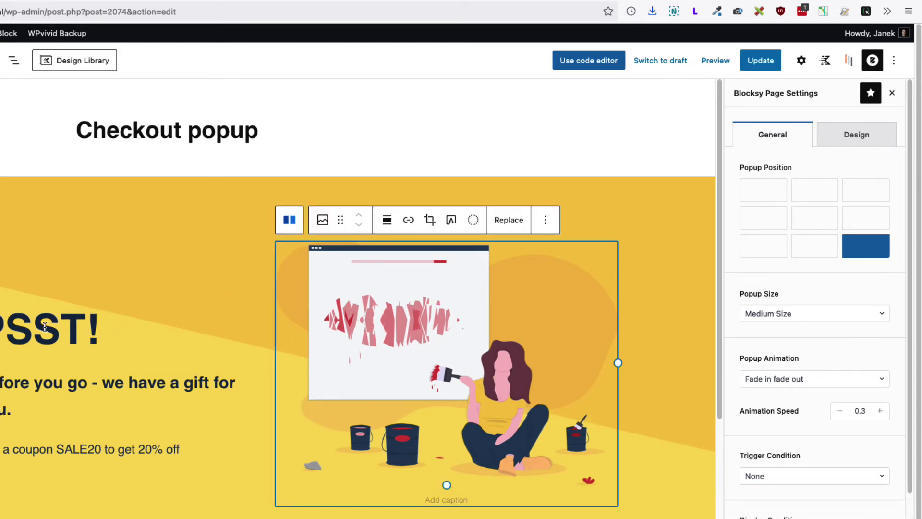
{"action": "double_click", "coordinate": [111, 336]}
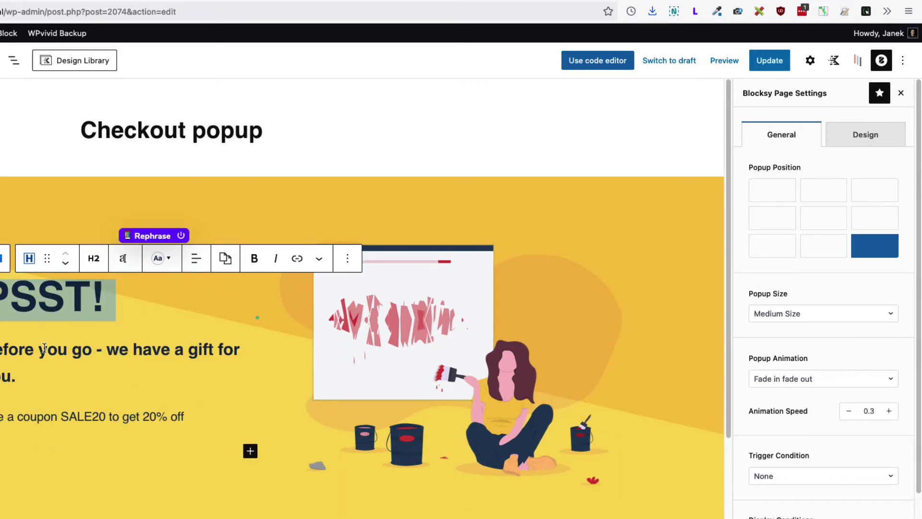
{"action": "triple_click", "coordinate": [47, 351]}
{"action": "left_click", "coordinate": [79, 415]}
{"action": "left_click", "coordinate": [217, 187]}
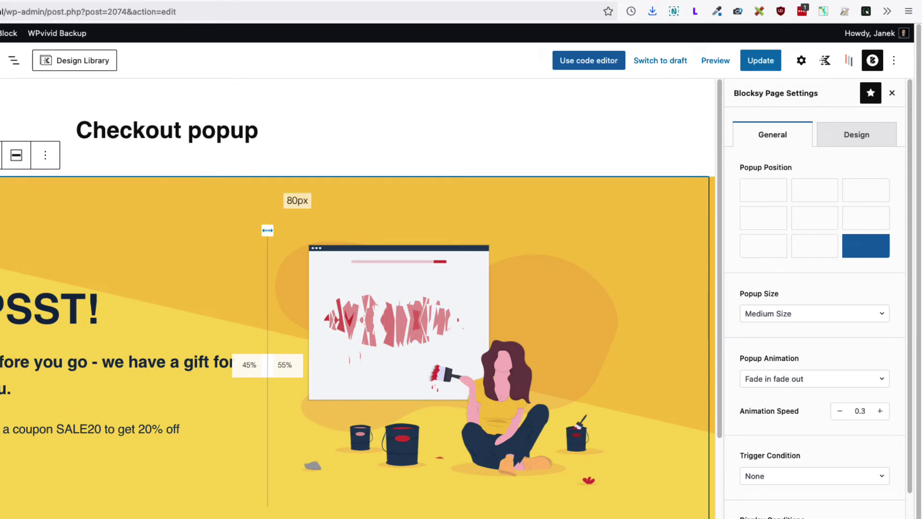
Position the Checkout popup in the center of the screen and set its size to Large Size
{"action": "left_click", "coordinate": [817, 230]}
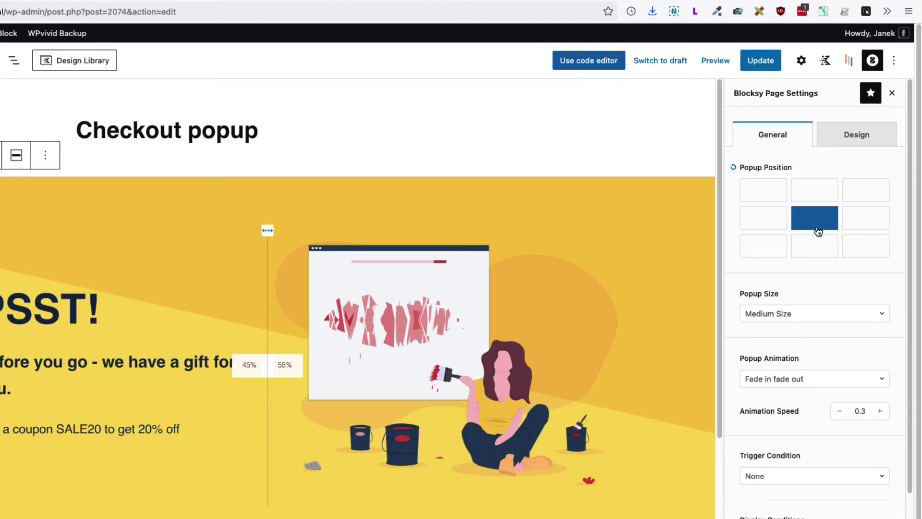
{"action": "left_click", "coordinate": [797, 313]}
{"action": "left_click", "coordinate": [773, 382]}
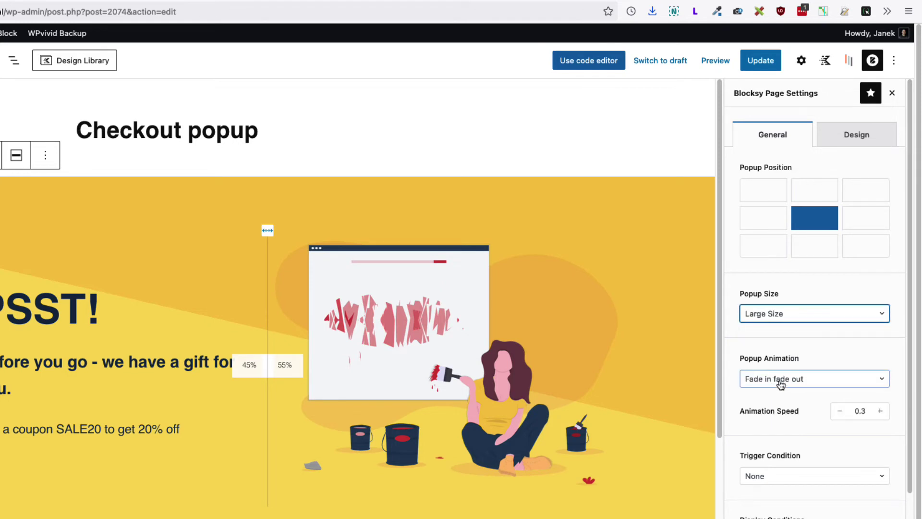
Set the Checkout popup's trigger condition to On page exit intent
{"action": "scroll", "coordinate": [797, 379], "scroll_direction": "down", "scroll_amount": 3}
{"action": "left_click", "coordinate": [785, 353]}
{"action": "scroll", "coordinate": [790, 422], "scroll_direction": "down", "scroll_amount": 1}
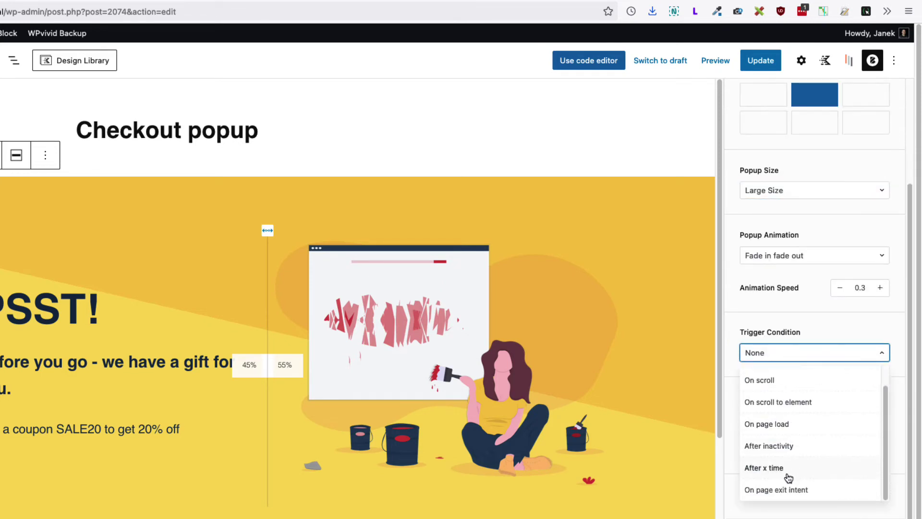
{"action": "left_click", "coordinate": [783, 490]}
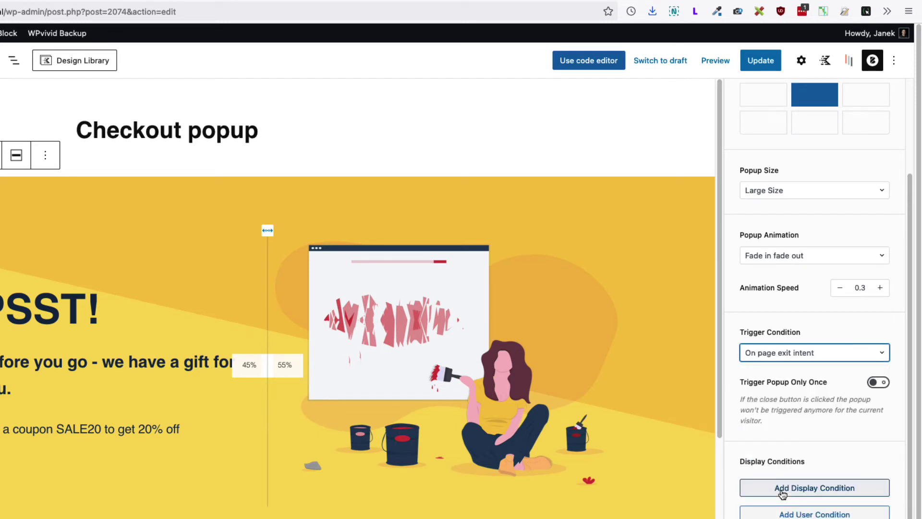
Add a display condition that includes the Page ID of the Checkout page
{"action": "left_click", "coordinate": [803, 488]}
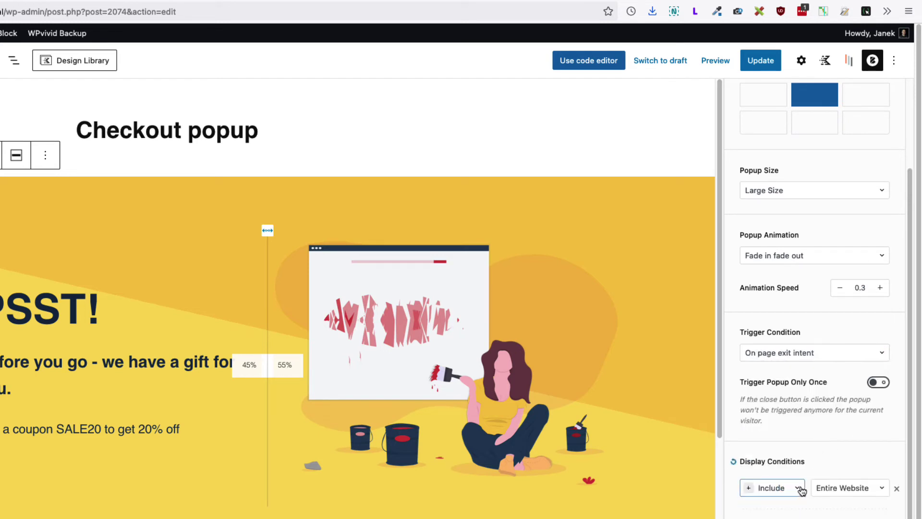
{"action": "scroll", "coordinate": [807, 476], "scroll_direction": "down", "scroll_amount": 2}
{"action": "left_click", "coordinate": [854, 380]}
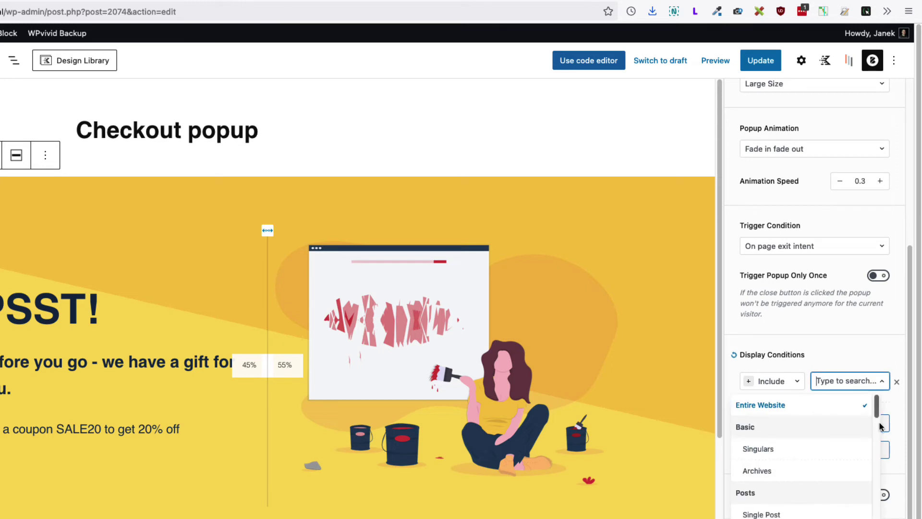
{"action": "scroll", "coordinate": [802, 461], "scroll_direction": "down", "scroll_amount": 5}
{"action": "scroll", "coordinate": [874, 500], "scroll_direction": "up", "scroll_amount": 5}
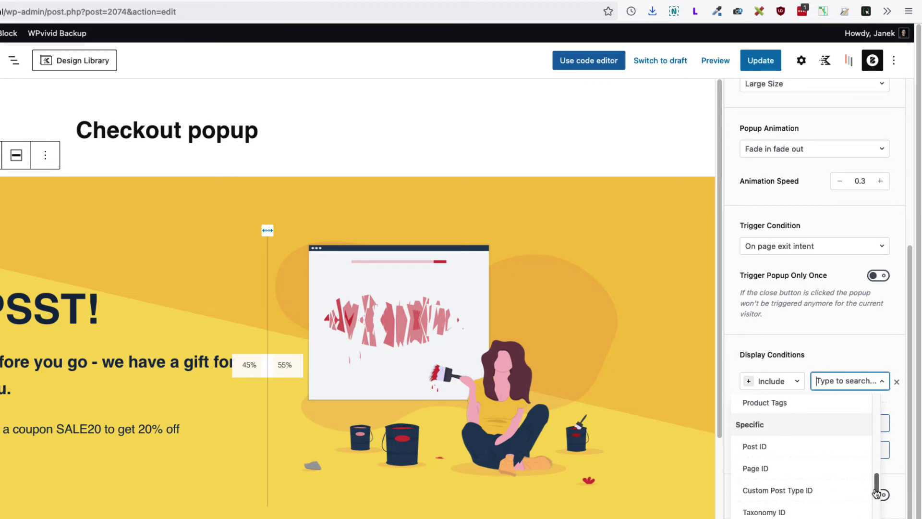
{"action": "left_click", "coordinate": [760, 470]}
{"action": "left_click", "coordinate": [799, 406]}
{"action": "type", "text": "chec"}
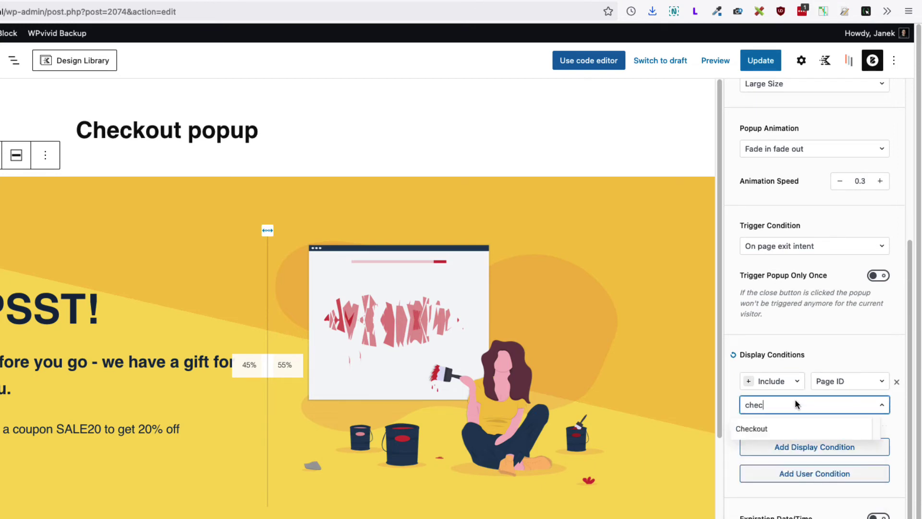
{"action": "left_click", "coordinate": [751, 428]}
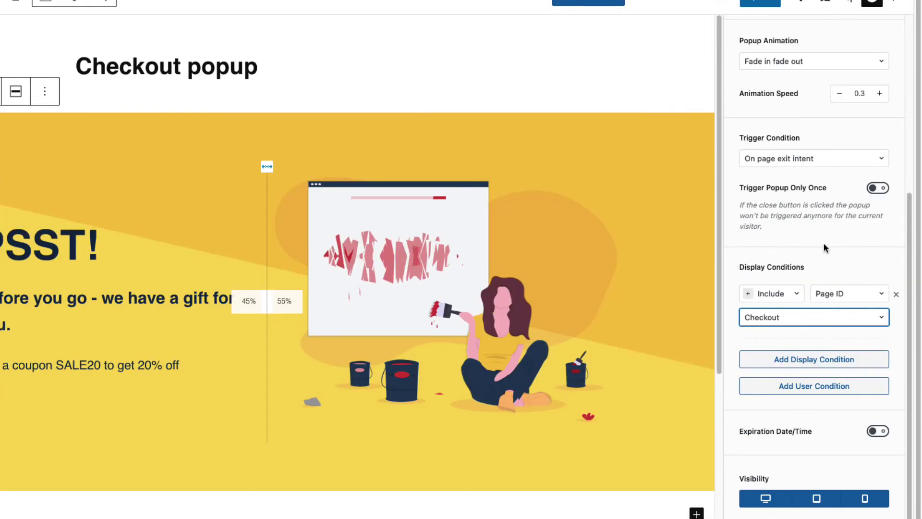
Set the Checkout popup's padding to 0 px on all sides in its design settings
{"action": "scroll", "coordinate": [826, 312], "scroll_direction": "up", "scroll_amount": 5}
{"action": "left_click", "coordinate": [861, 69]}
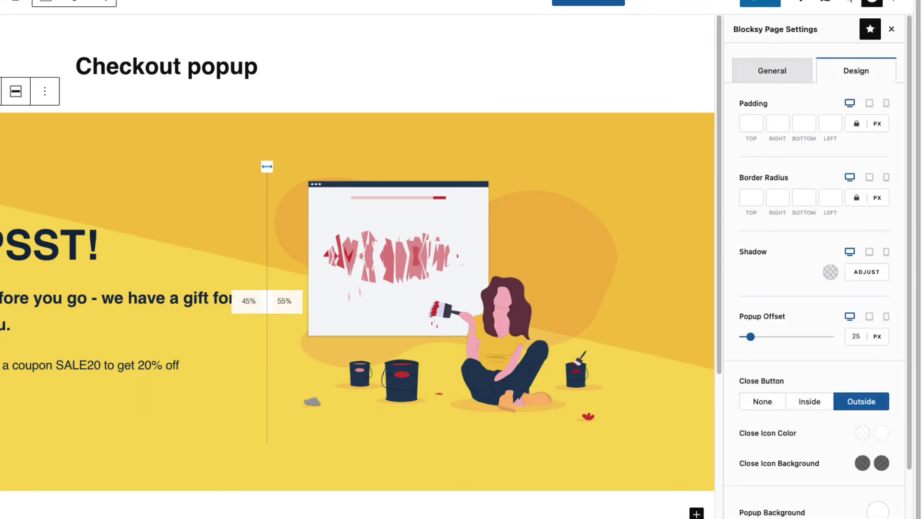
{"action": "left_click", "coordinate": [750, 121]}
{"action": "type", "text": "0"}
{"action": "scroll", "coordinate": [877, 335], "scroll_direction": "down", "scroll_amount": 3}
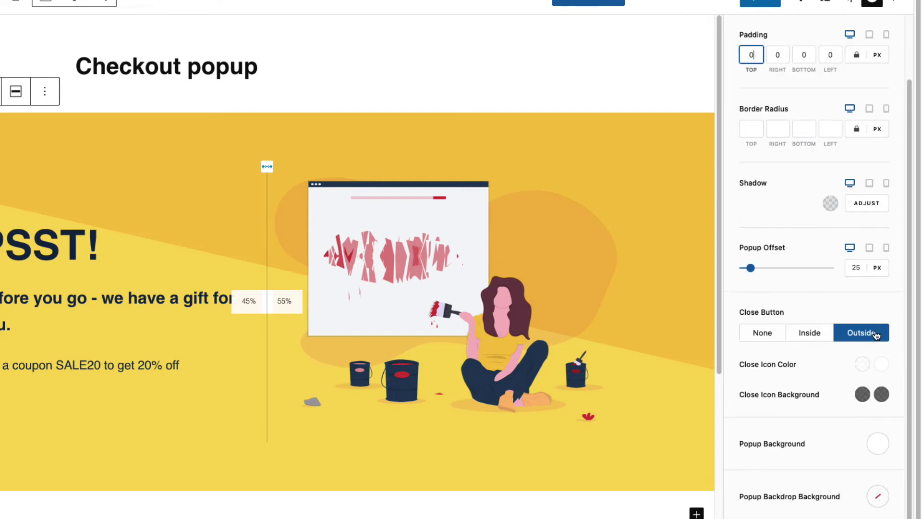
Set the initial close icon background color to #2680c2
{"action": "left_click", "coordinate": [863, 366]}
{"action": "triple_click", "coordinate": [817, 366]}
{"action": "key", "text": "super+v"}
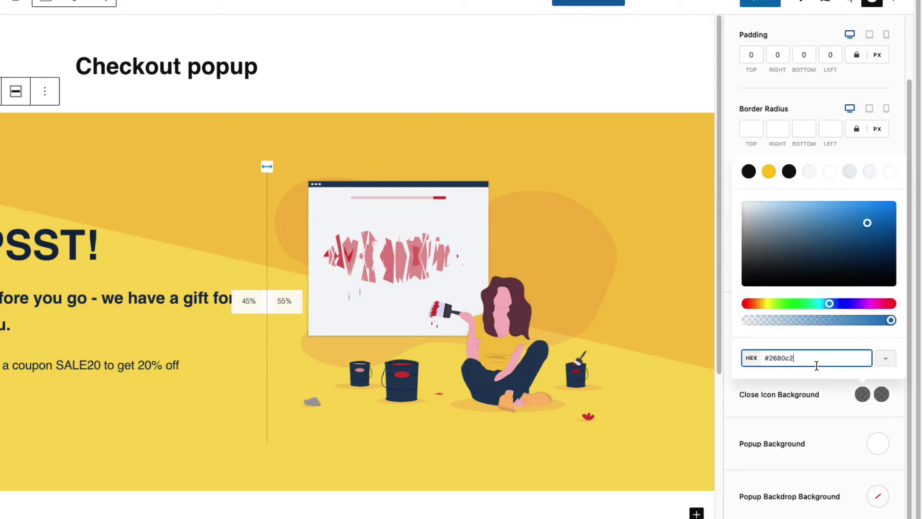
{"action": "key", "text": "Return"}
{"action": "left_click", "coordinate": [819, 393]}
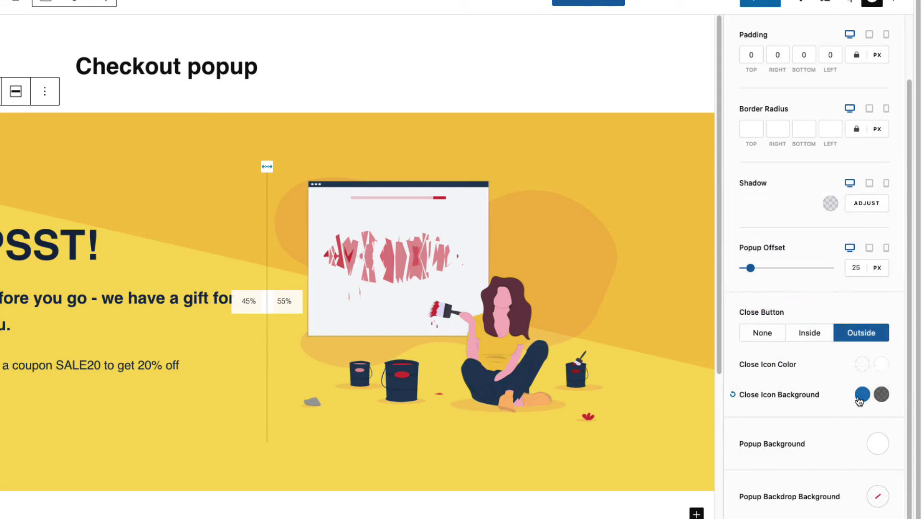
Set the initial close icon color to white from the palette and check the hover color
{"action": "left_click", "coordinate": [861, 364]}
{"action": "left_click", "coordinate": [779, 199]}
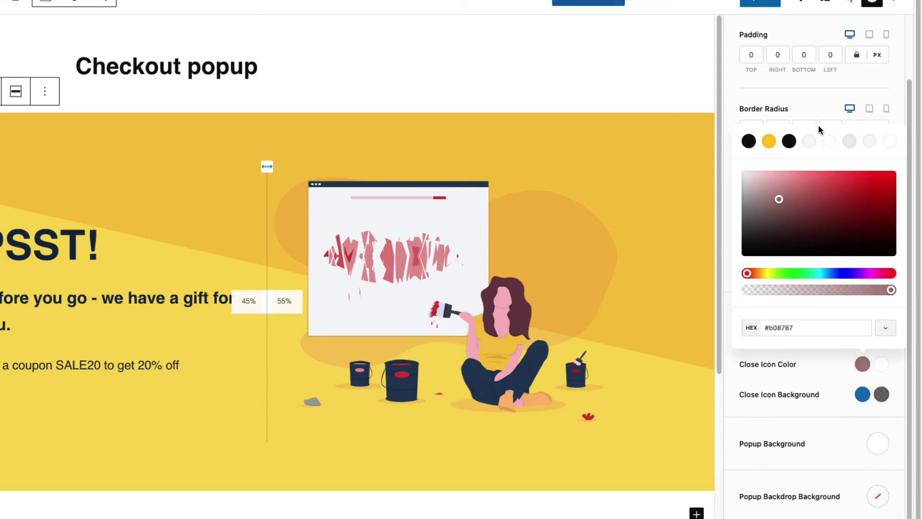
{"action": "left_click", "coordinate": [829, 140]}
{"action": "left_click", "coordinate": [882, 364]}
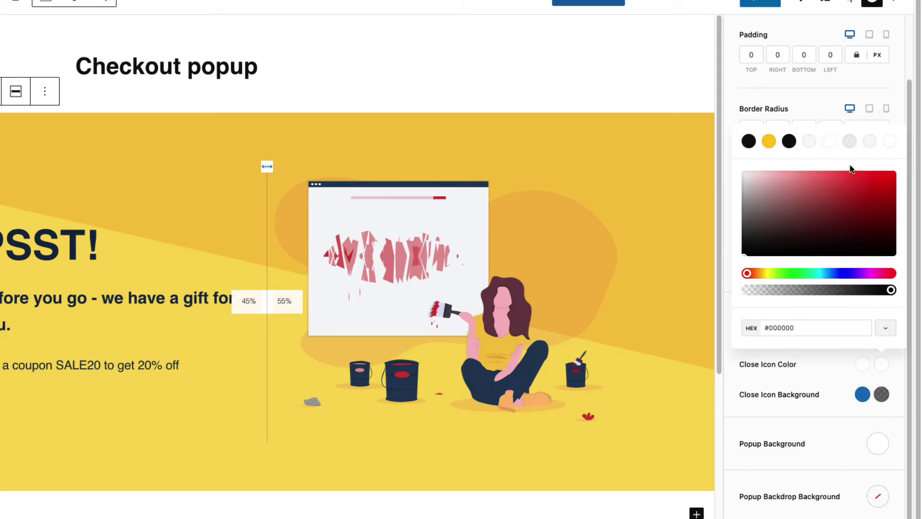
{"action": "left_click", "coordinate": [821, 380]}
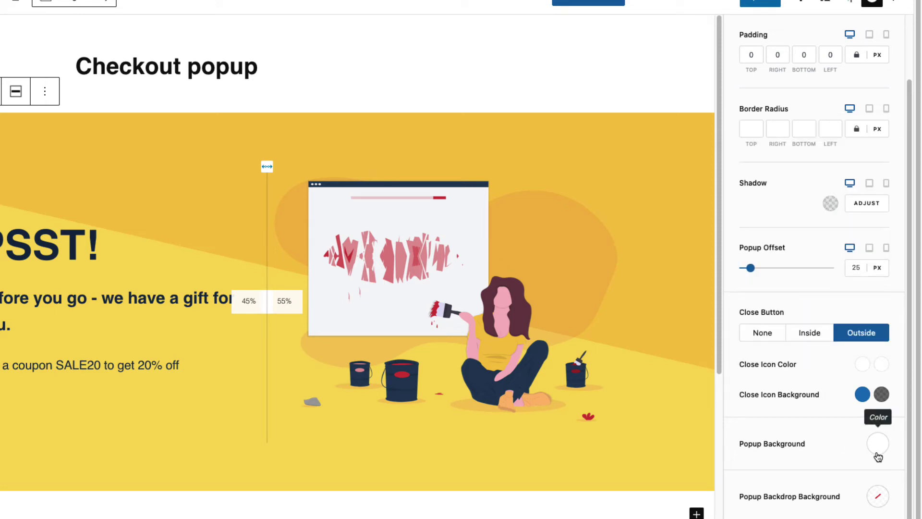
Set the popup backdrop background to the dark #1e1e1e palette color and make it semi-transparent
{"action": "left_click", "coordinate": [874, 500]}
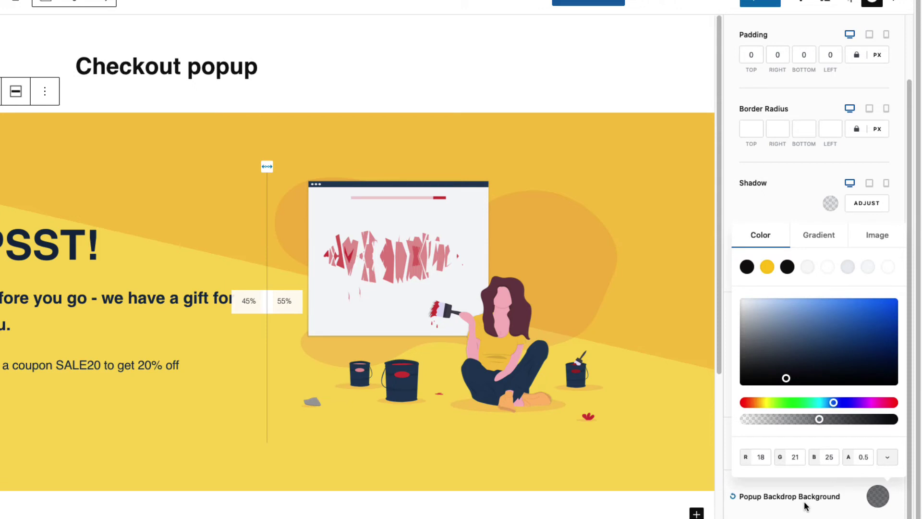
{"action": "left_click", "coordinate": [787, 267]}
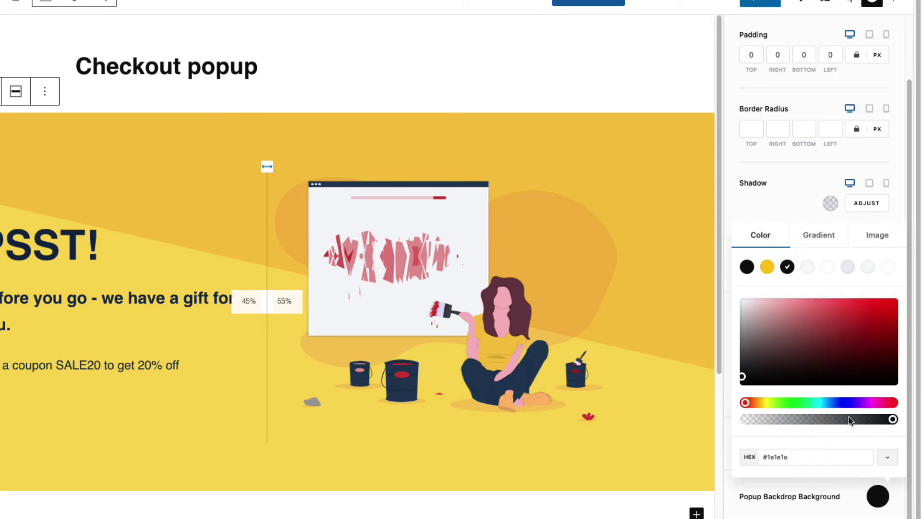
{"action": "left_click_drag", "start_coordinate": [846, 420], "coordinate": [831, 422]}
{"action": "left_click", "coordinate": [798, 505]}
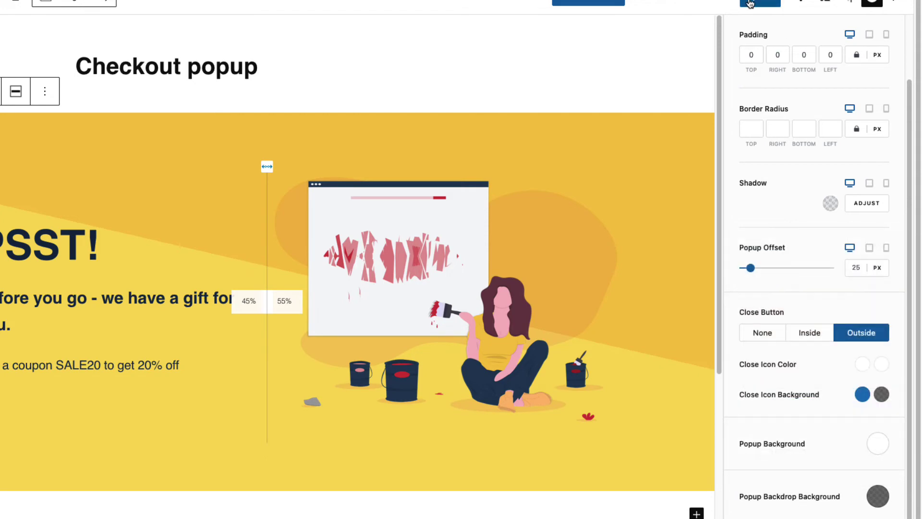
Update the Checkout popup and test its exit-intent trigger on the live Checkout page
{"action": "left_click", "coordinate": [767, 2]}
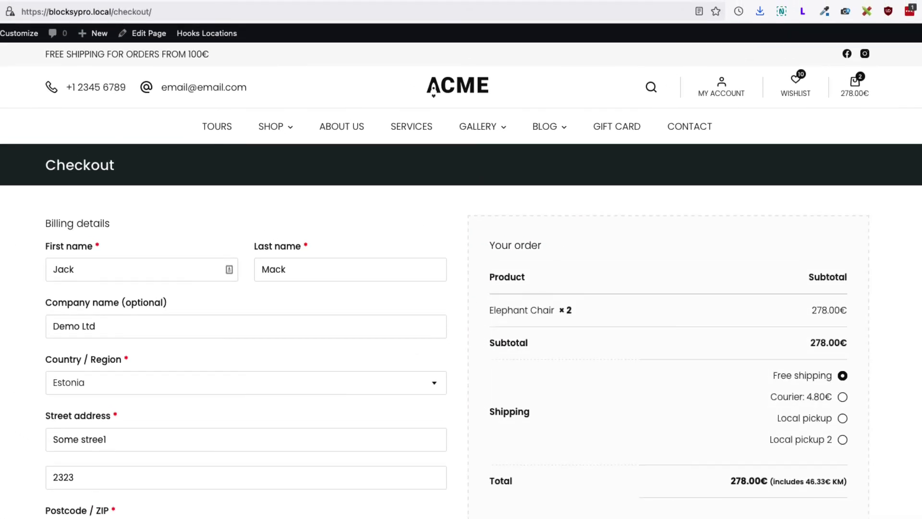
{"action": "scroll", "coordinate": [309, 412], "scroll_direction": "down", "scroll_amount": 5}
{"action": "scroll", "coordinate": [309, 411], "scroll_direction": "up", "scroll_amount": 5}
{"action": "mouse_move", "coordinate": [260, 17]}
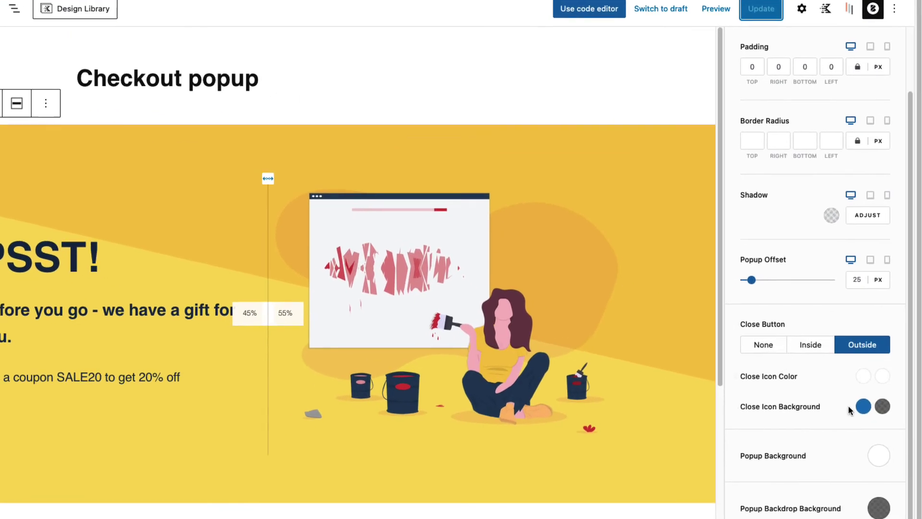
Revisit the Checkout popup's general settings and close the exit-intent popup on the live Checkout page
{"action": "scroll", "coordinate": [783, 103], "scroll_direction": "up", "scroll_amount": 2}
{"action": "left_click", "coordinate": [772, 84]}
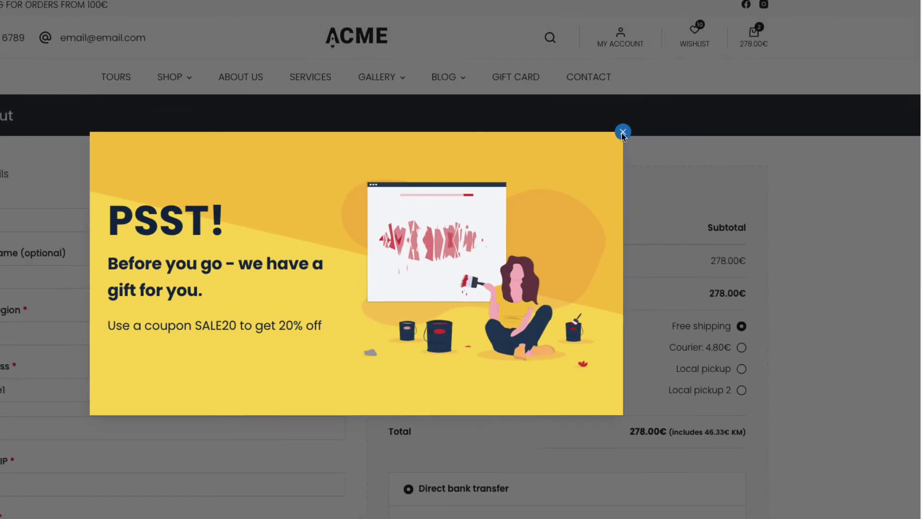
{"action": "left_click", "coordinate": [622, 133]}
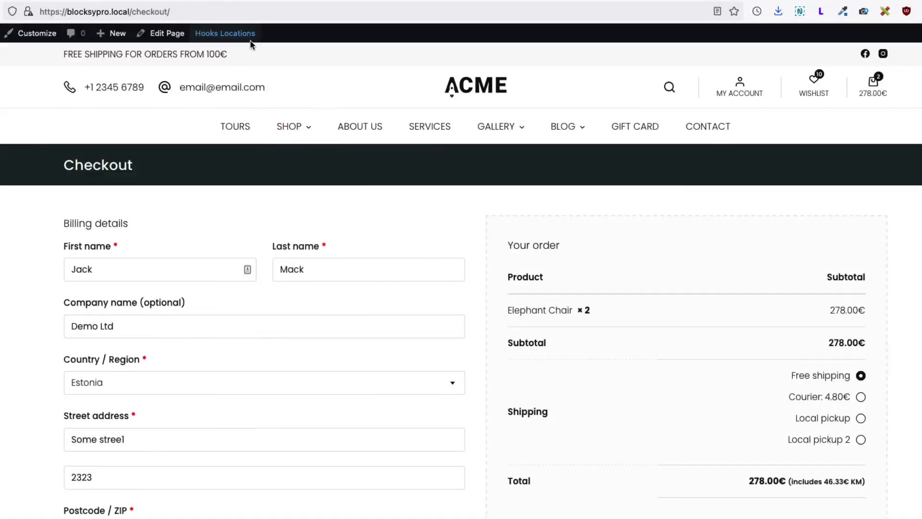
{"action": "mouse_move", "coordinate": [250, 15]}
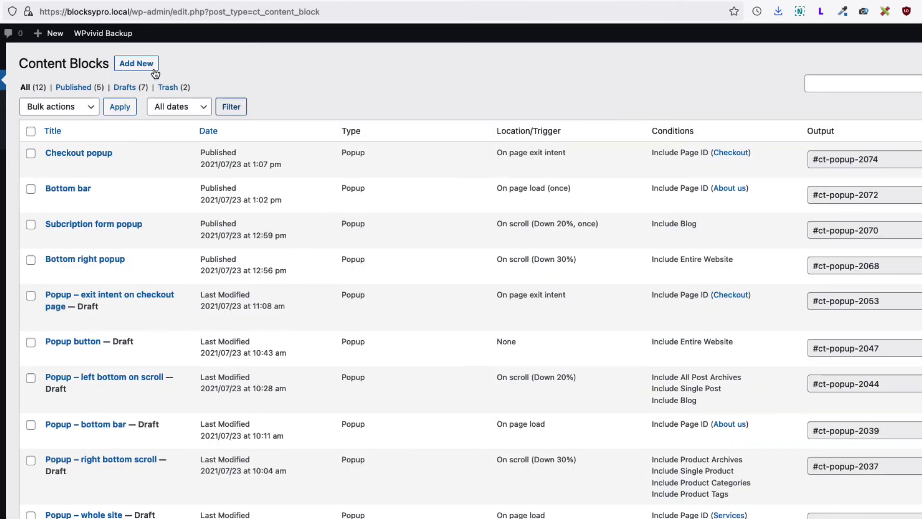
Create a new content block of the popup type named "Button popup"
{"action": "left_click", "coordinate": [134, 63]}
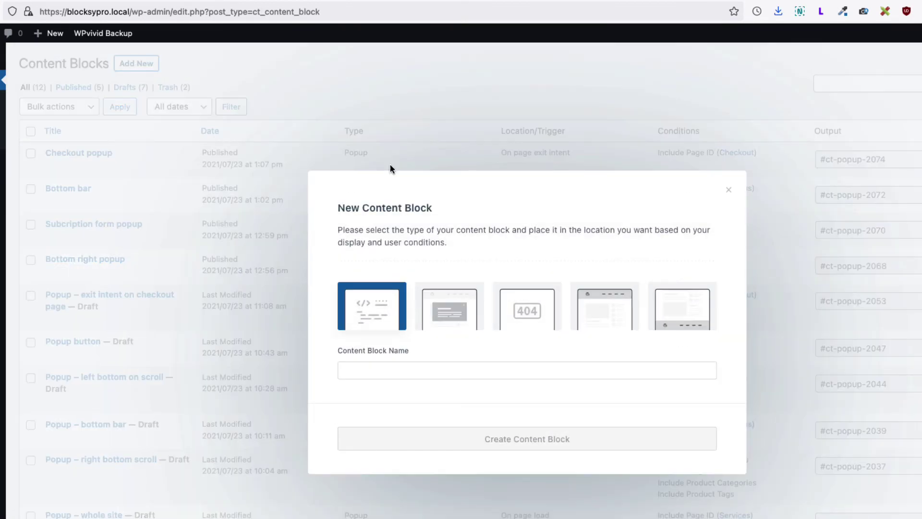
{"action": "left_click", "coordinate": [434, 316]}
{"action": "left_click", "coordinate": [365, 365]}
{"action": "left_click", "coordinate": [494, 445]}
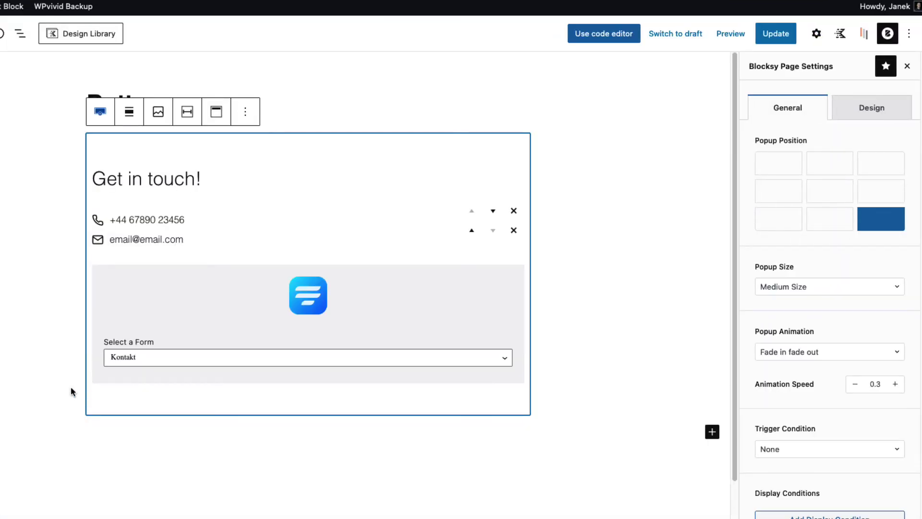
Arrange the icon list holding the phone and email contacts in 2 columns
{"action": "left_click", "coordinate": [147, 220]}
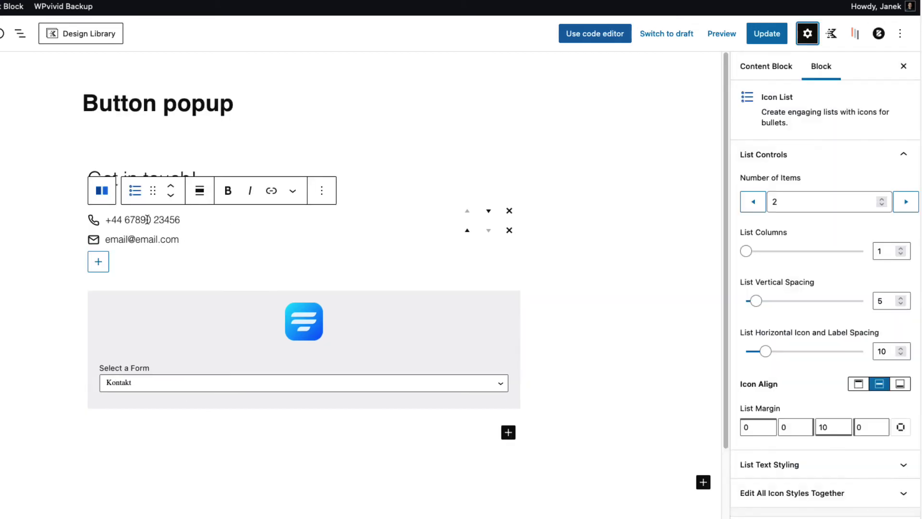
{"action": "left_click", "coordinate": [901, 248]}
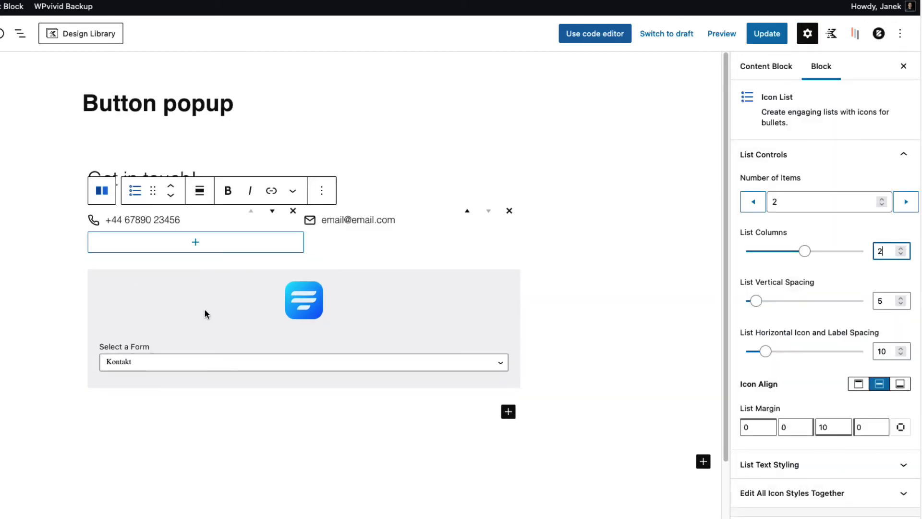
Position the popup in the center of the page and set its size to Large Size
{"action": "left_click", "coordinate": [878, 34]}
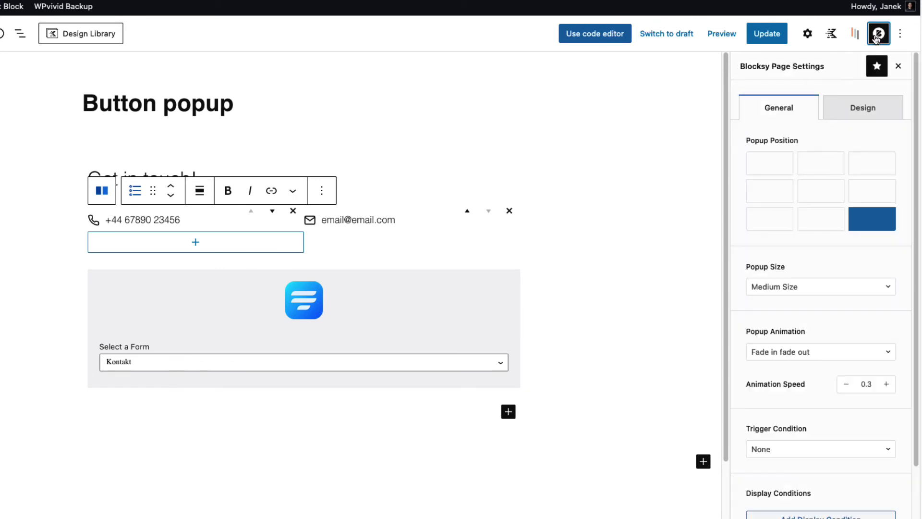
{"action": "left_click", "coordinate": [818, 192]}
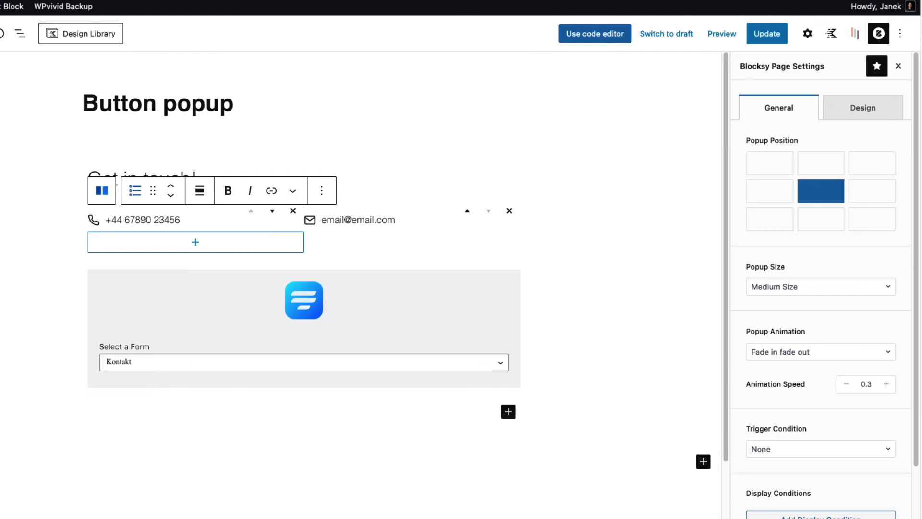
{"action": "left_click", "coordinate": [778, 288]}
{"action": "left_click", "coordinate": [770, 354]}
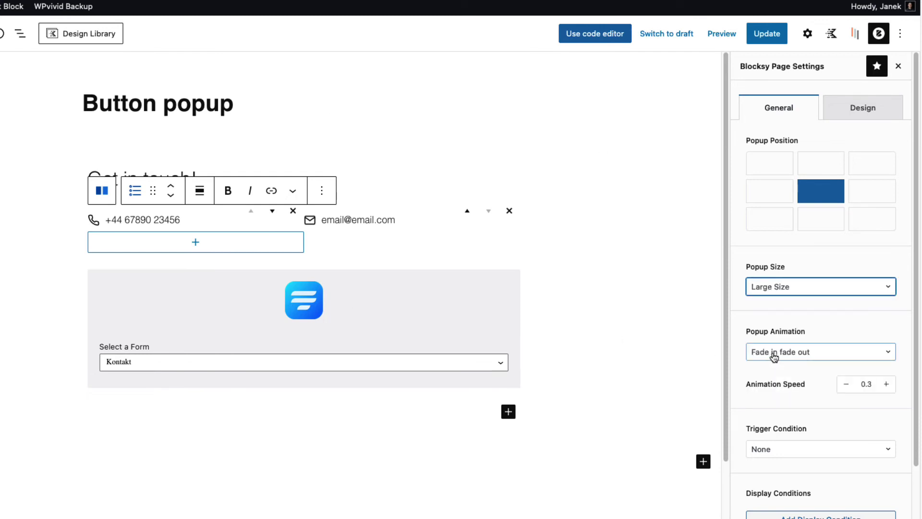
Add a display condition that includes the Entire Website, keeping the trigger condition at None
{"action": "scroll", "coordinate": [795, 362], "scroll_direction": "down", "scroll_amount": 5}
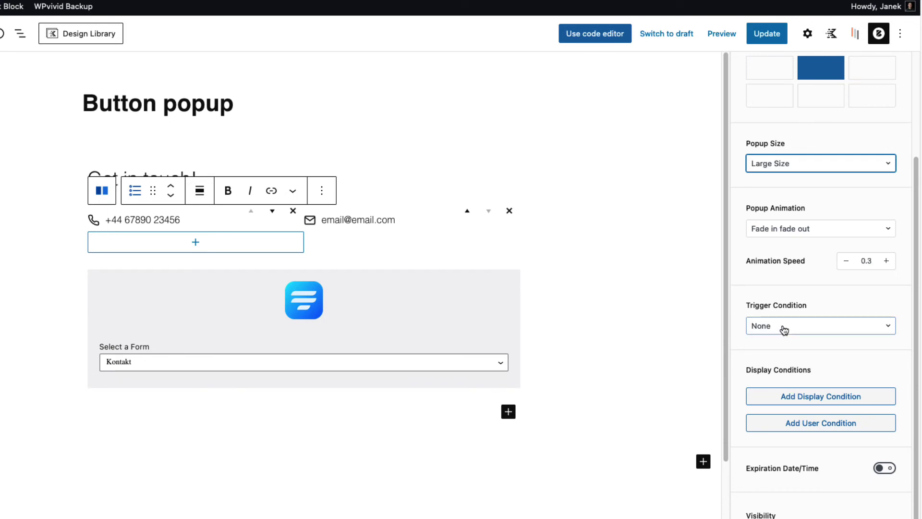
{"action": "left_click", "coordinate": [817, 397]}
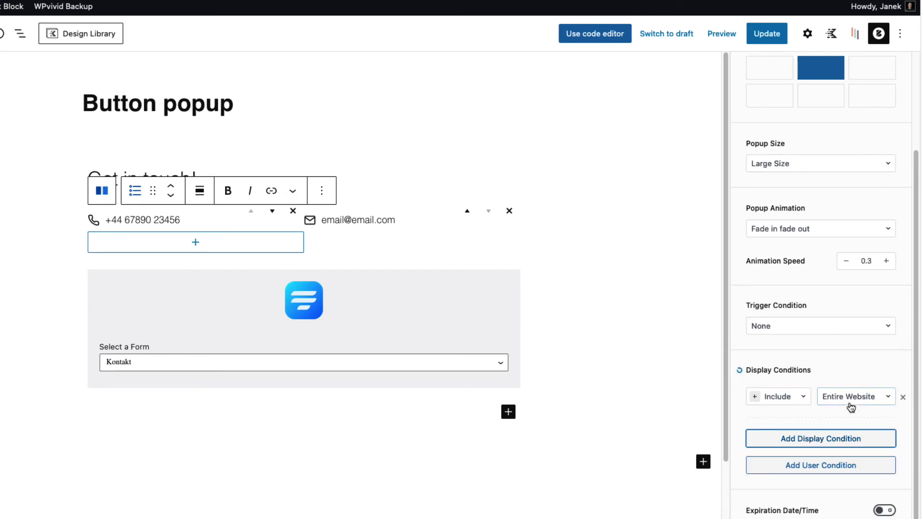
{"action": "scroll", "coordinate": [834, 427], "scroll_direction": "down", "scroll_amount": 1}
{"action": "scroll", "coordinate": [834, 426], "scroll_direction": "down", "scroll_amount": 1}
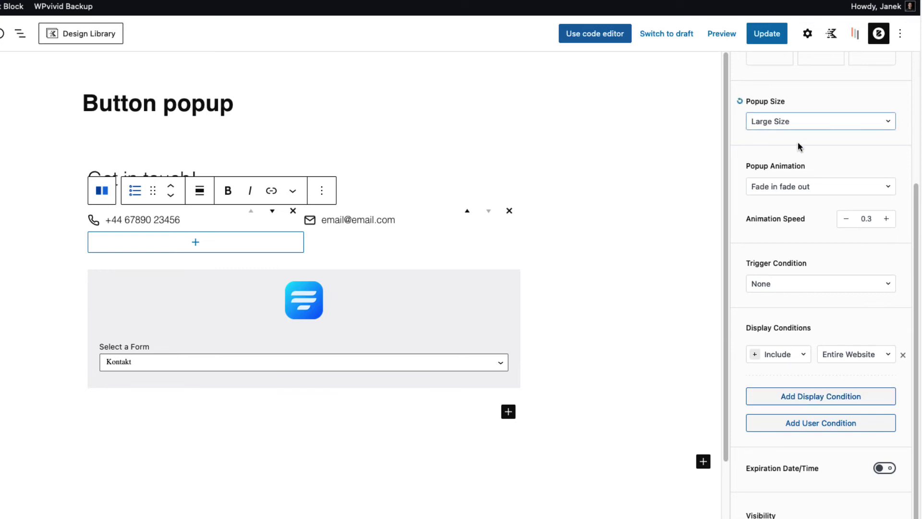
Set the popup backdrop background to the dark palette color RGB 31, 31, 31 with an opacity of 0.56
{"action": "scroll", "coordinate": [822, 241], "scroll_direction": "up", "scroll_amount": 5}
{"action": "left_click", "coordinate": [860, 109]}
{"action": "scroll", "coordinate": [862, 401], "scroll_direction": "down", "scroll_amount": 2}
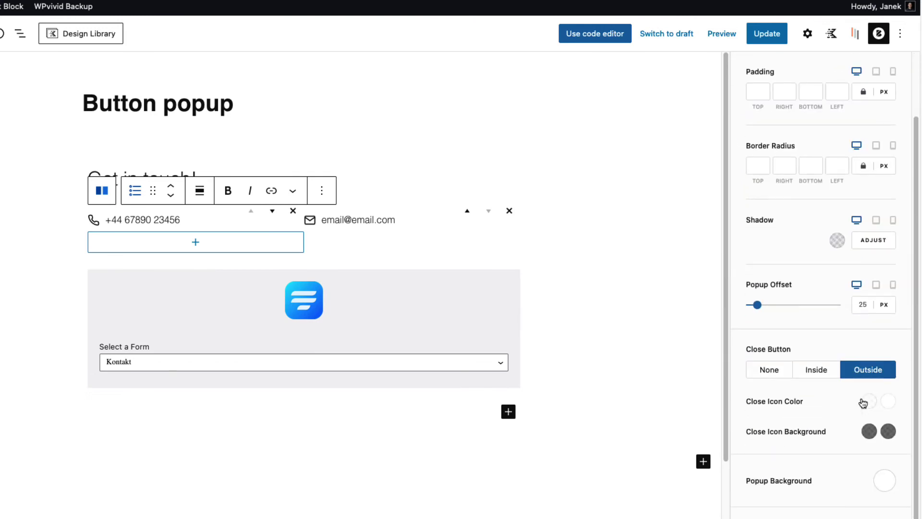
{"action": "left_click", "coordinate": [872, 514]}
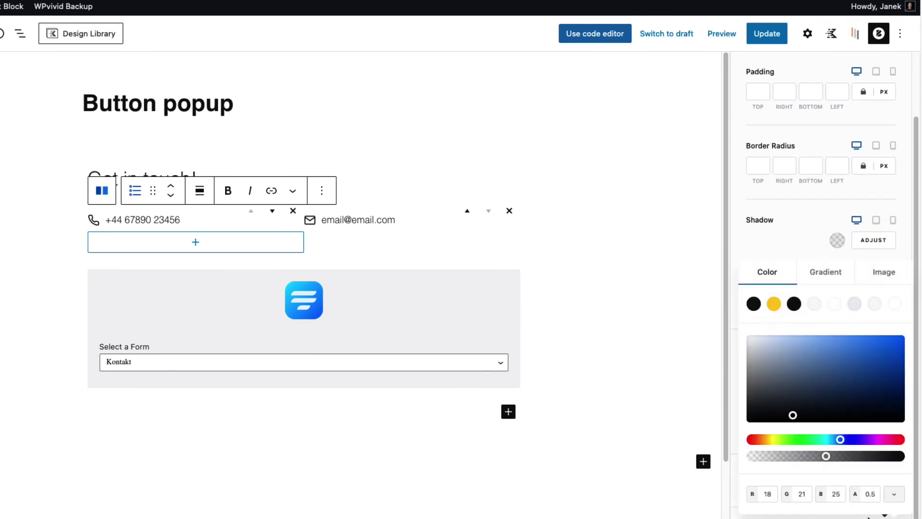
{"action": "left_click", "coordinate": [794, 304]}
{"action": "left_click", "coordinate": [830, 456]}
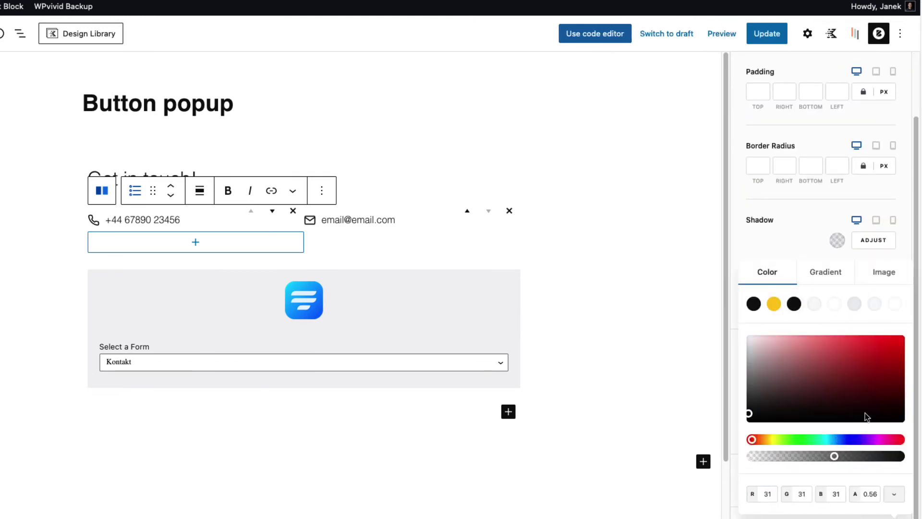
Set the popup padding to 0 px on all sides and update the content block
{"action": "scroll", "coordinate": [775, 79], "scroll_direction": "up", "scroll_amount": 2}
{"action": "left_click", "coordinate": [759, 158]}
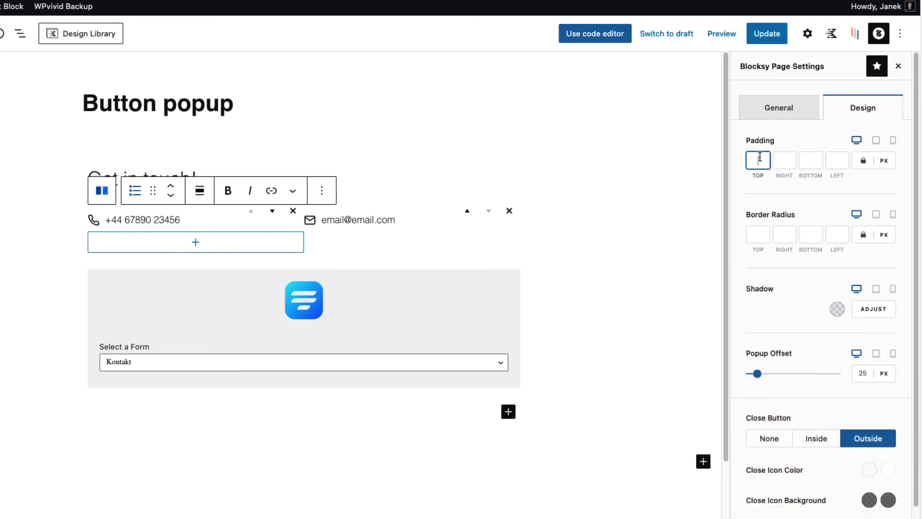
{"action": "type", "text": "0"}
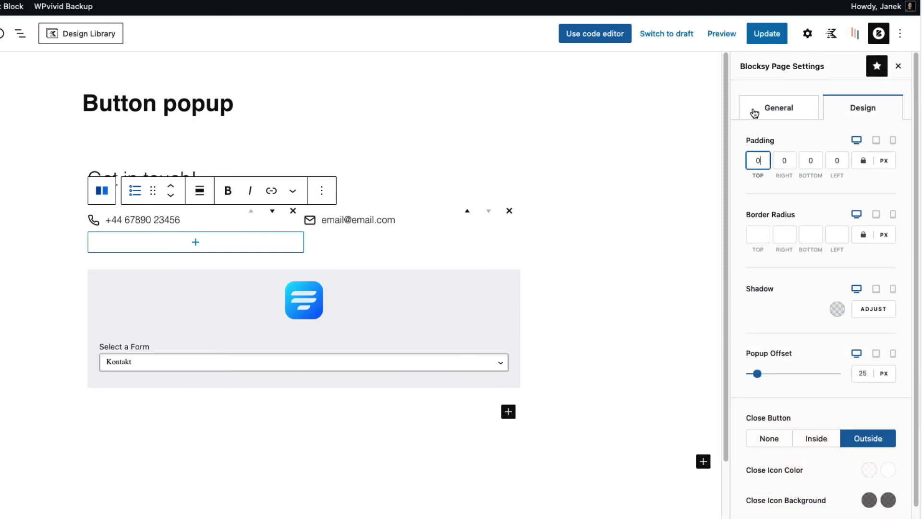
{"action": "left_click", "coordinate": [774, 36]}
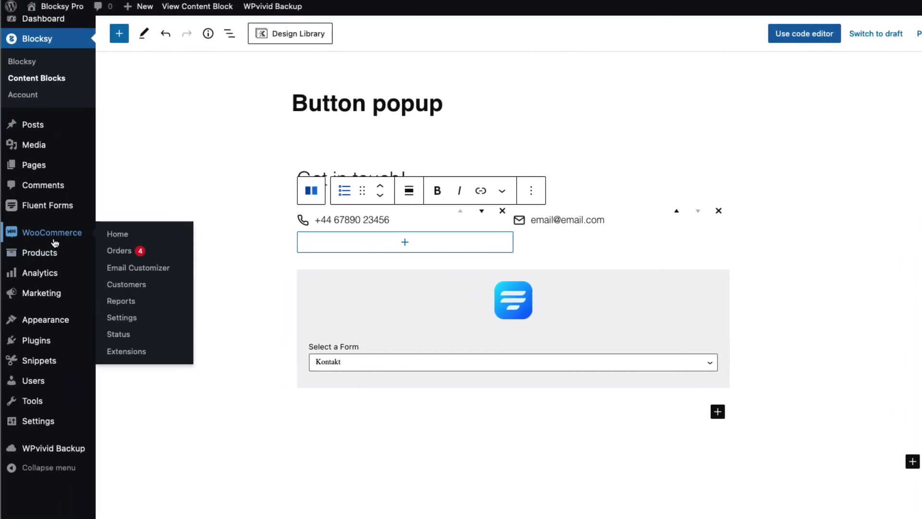
Open the theme Customizer's header builder and place the Button element at the right end of the desktop header's bottom row
{"action": "mouse_move", "coordinate": [62, 319]}
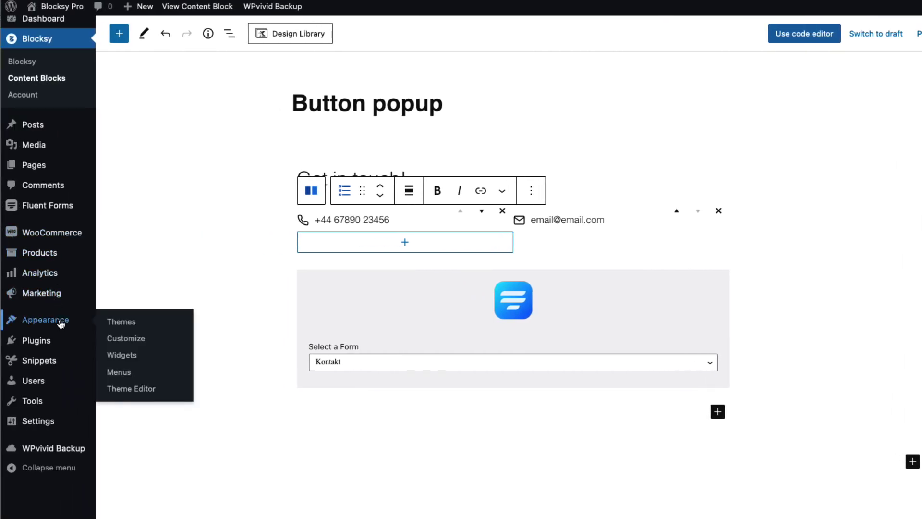
{"action": "left_click", "coordinate": [138, 340]}
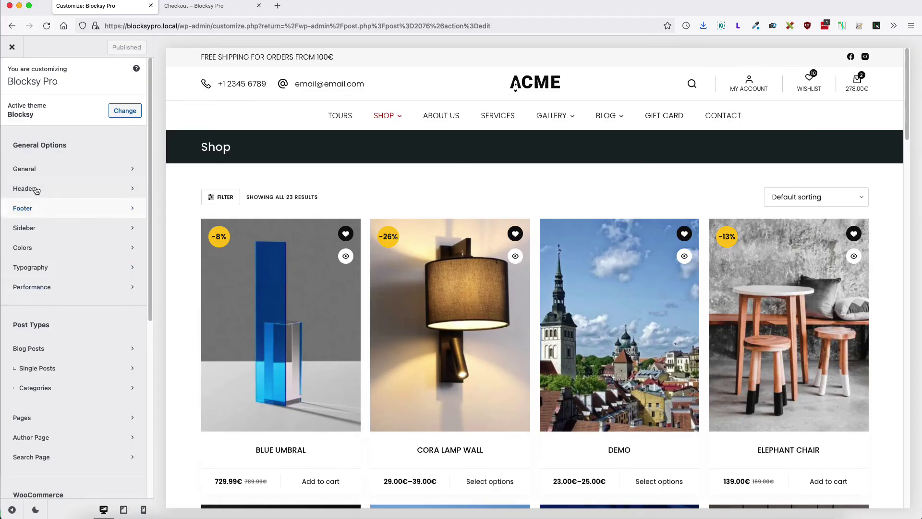
{"action": "left_click", "coordinate": [37, 189]}
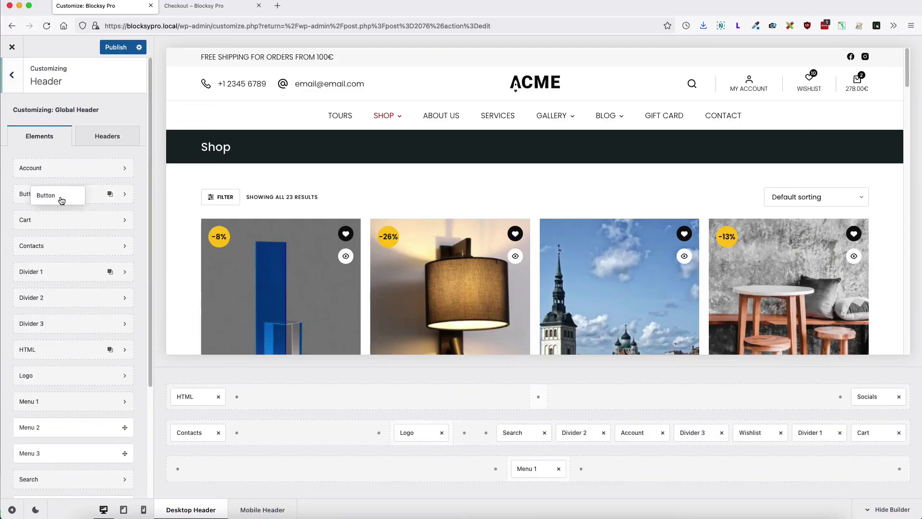
{"action": "left_click_drag", "start_coordinate": [61, 200], "coordinate": [874, 469]}
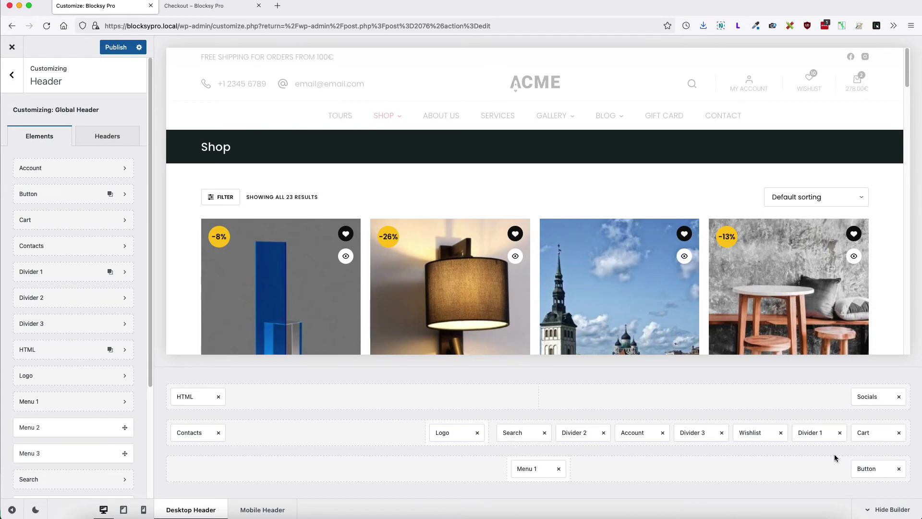
Make the header's Contact us button open the popup "Button popup" on click and publish the header changes
{"action": "left_click", "coordinate": [873, 469]}
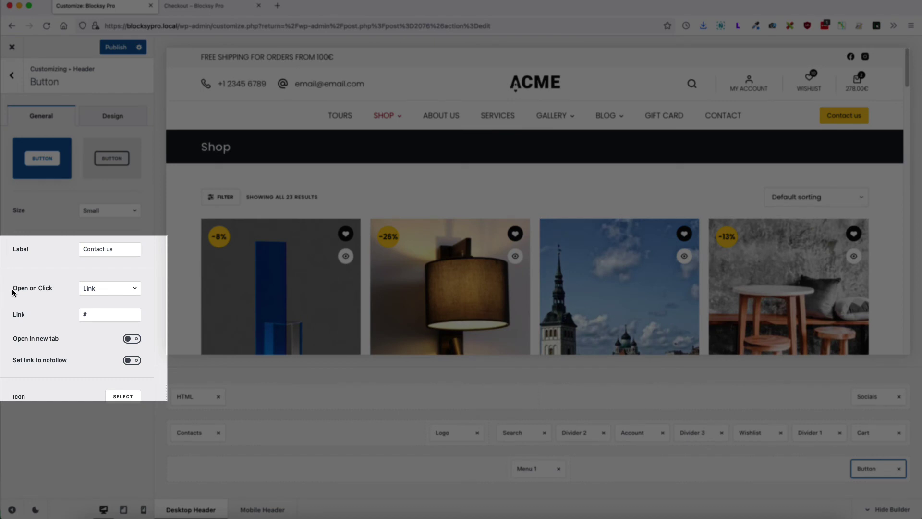
{"action": "left_click", "coordinate": [117, 290]}
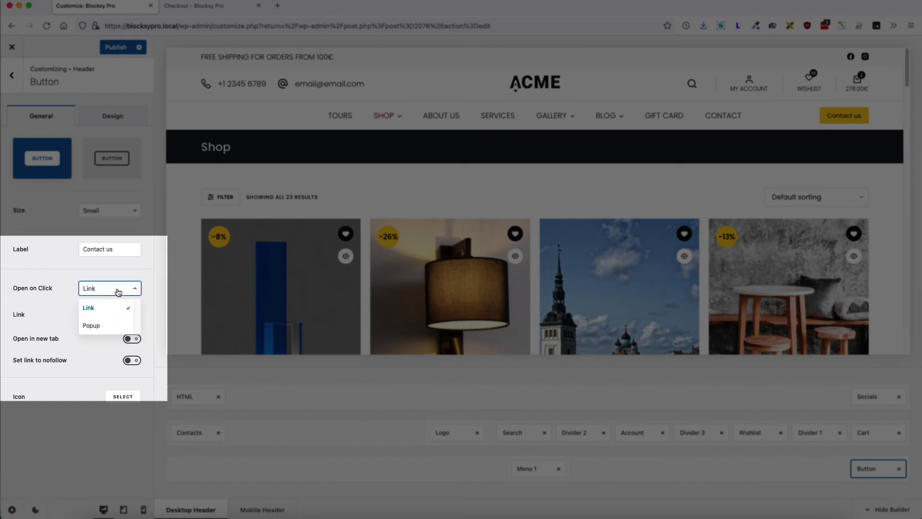
{"action": "left_click", "coordinate": [91, 326]}
{"action": "left_click", "coordinate": [114, 319]}
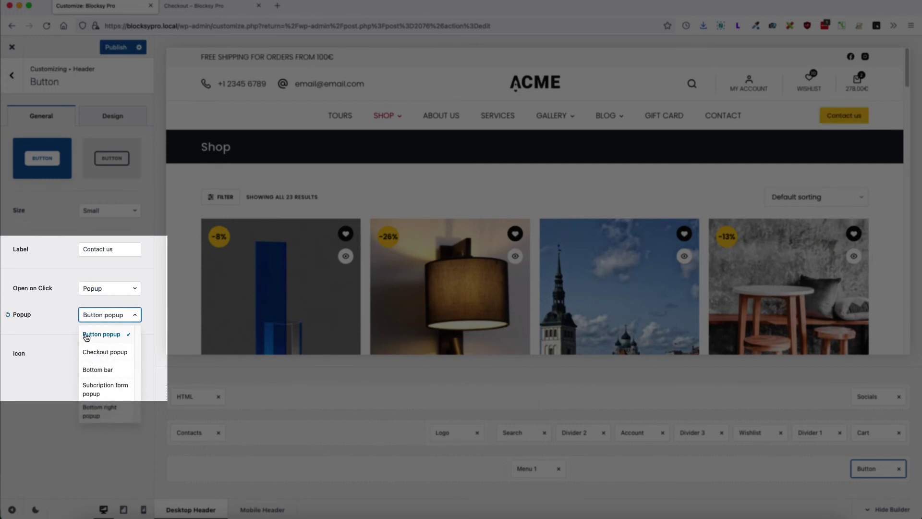
{"action": "left_click", "coordinate": [97, 336]}
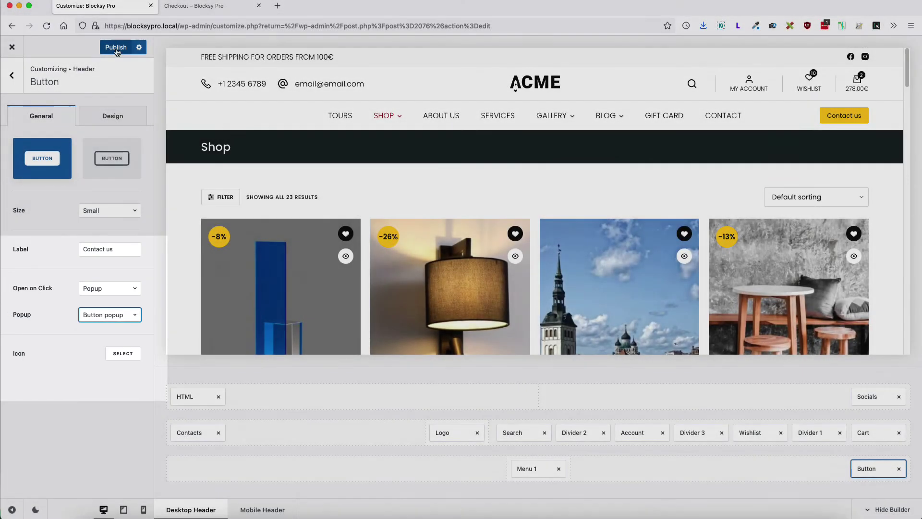
{"action": "left_click", "coordinate": [128, 43]}
Switch to the live site's Shop page and open the popup with the header's Contact us button
{"action": "left_click", "coordinate": [189, 7]}
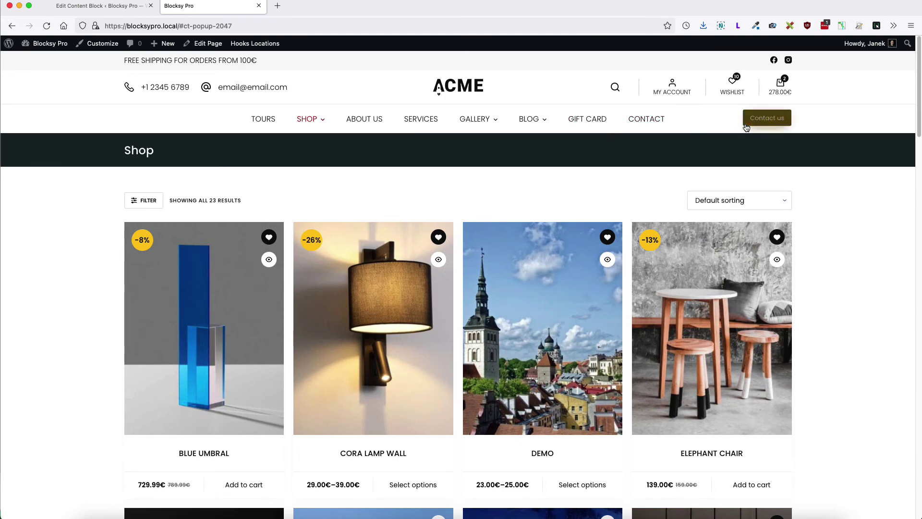
{"action": "left_click", "coordinate": [761, 121]}
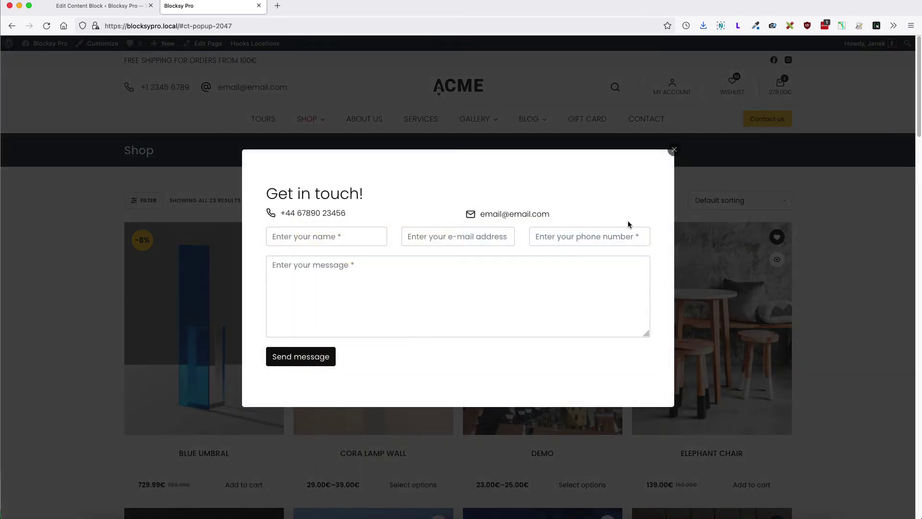
Submit the Get in touch form with a test name, email, phone number and the message "er4rer", and close the popup
{"action": "left_click", "coordinate": [305, 243]}
{"action": "type", "text": "asasas"}
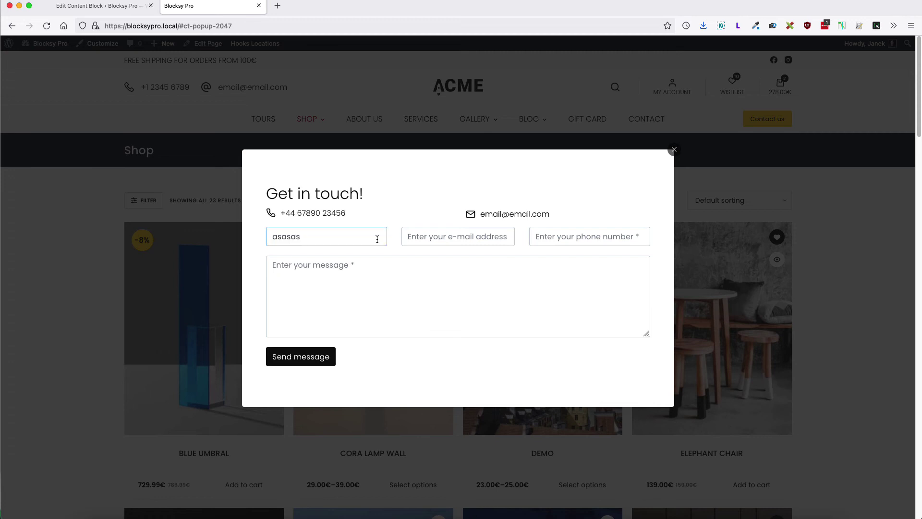
{"action": "left_click", "coordinate": [444, 239]}
{"action": "type", "text": "asas"}
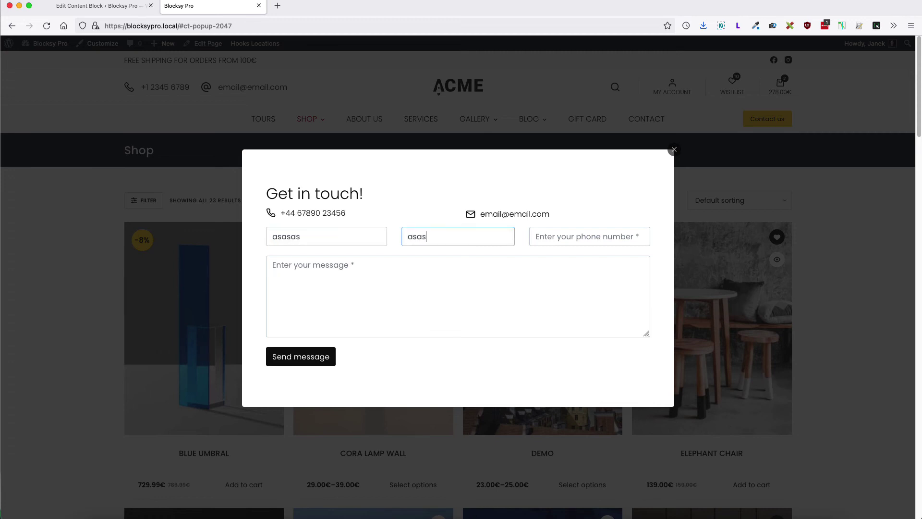
{"action": "type", "text": "@asqasa.com"}
{"action": "key", "text": "Tab"}
{"action": "type", "text": "we343"}
{"action": "left_click", "coordinate": [319, 317]}
{"action": "type", "text": "asdas"}
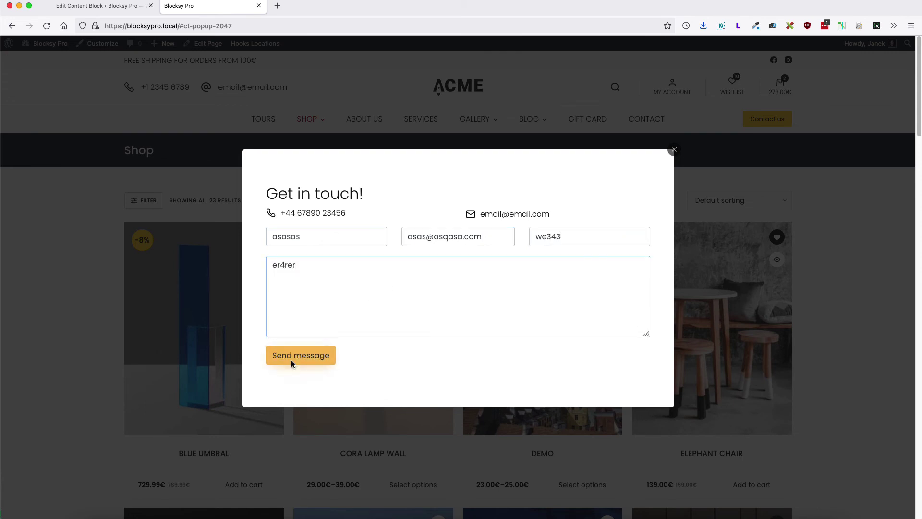
{"action": "left_click", "coordinate": [294, 364]}
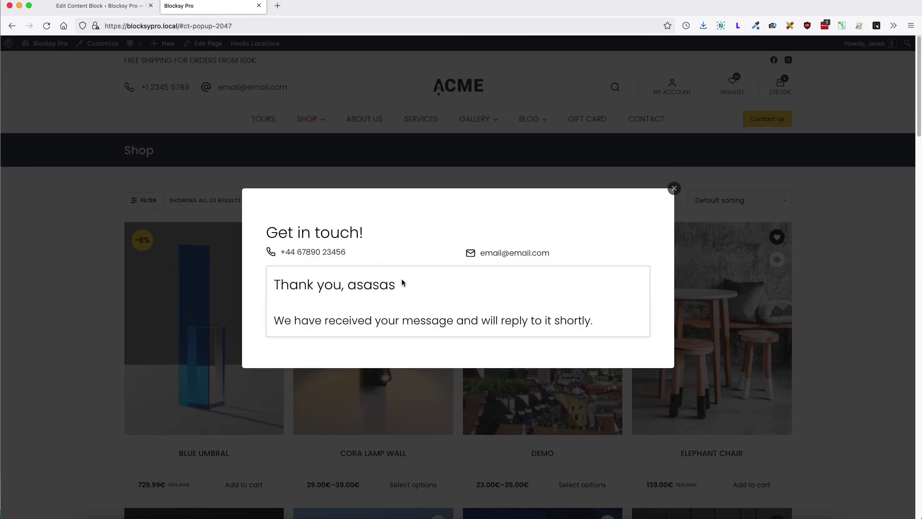
{"action": "left_click", "coordinate": [674, 189]}
Return to the popup's editor and open the Content Blocks list
{"action": "key", "text": "ctrl+shift+Tab"}
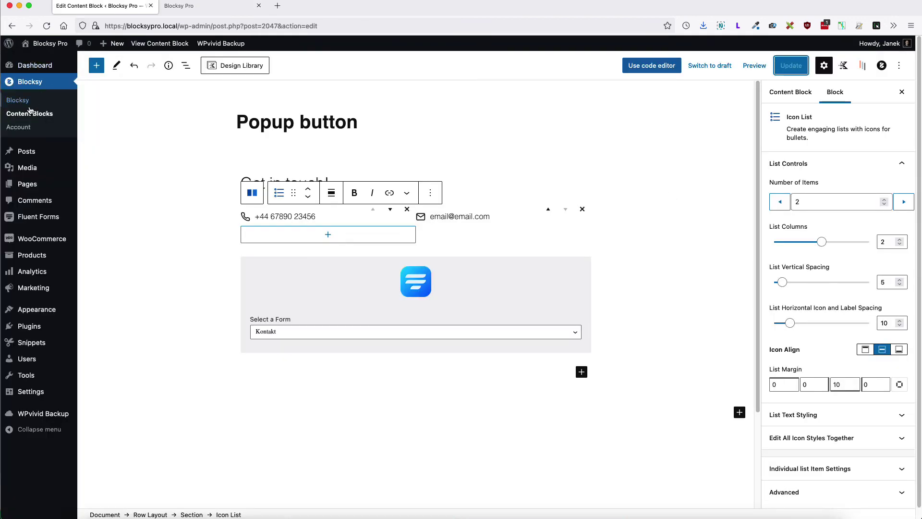
{"action": "left_click", "coordinate": [29, 114]}
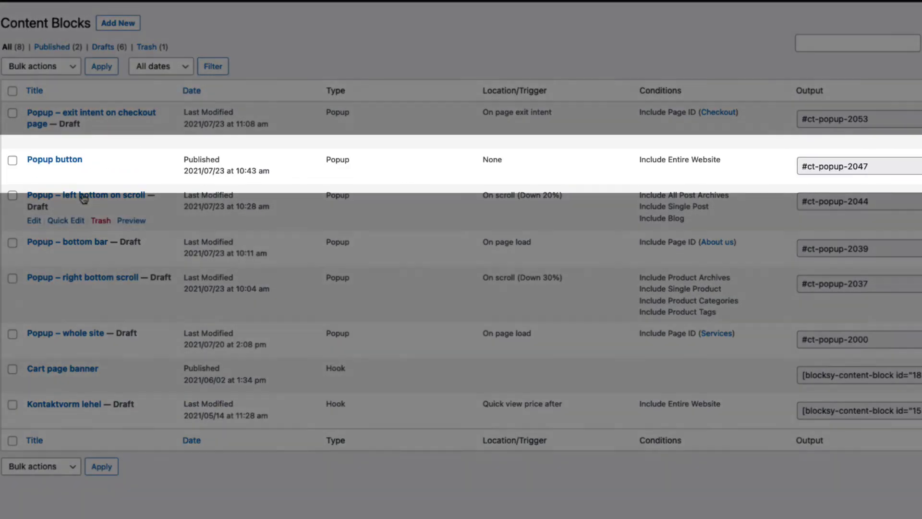
Copy the output ID #ct-popup-2047 of the "Popup button" content block
{"action": "mouse_move", "coordinate": [30, 158]}
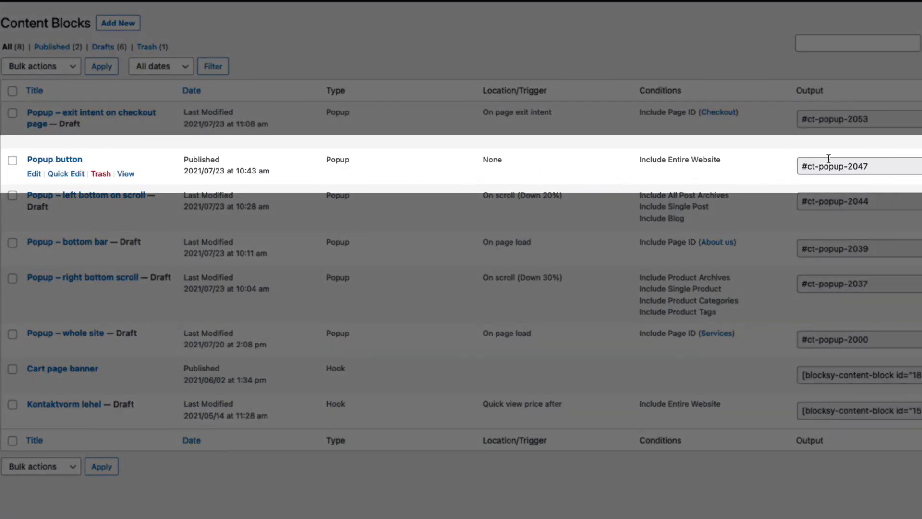
{"action": "left_click_drag", "start_coordinate": [801, 167], "coordinate": [889, 166]}
{"action": "key", "text": "ctrl+c"}
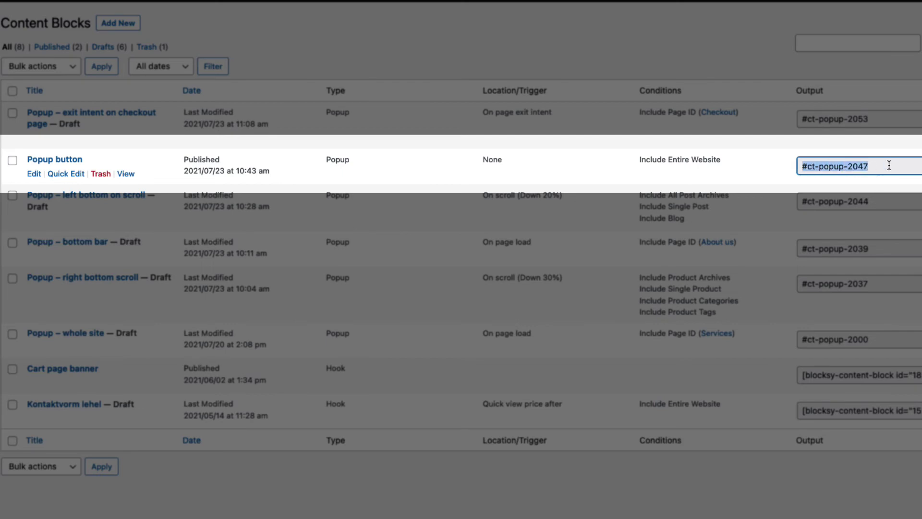
{"action": "right_click", "coordinate": [861, 169]}
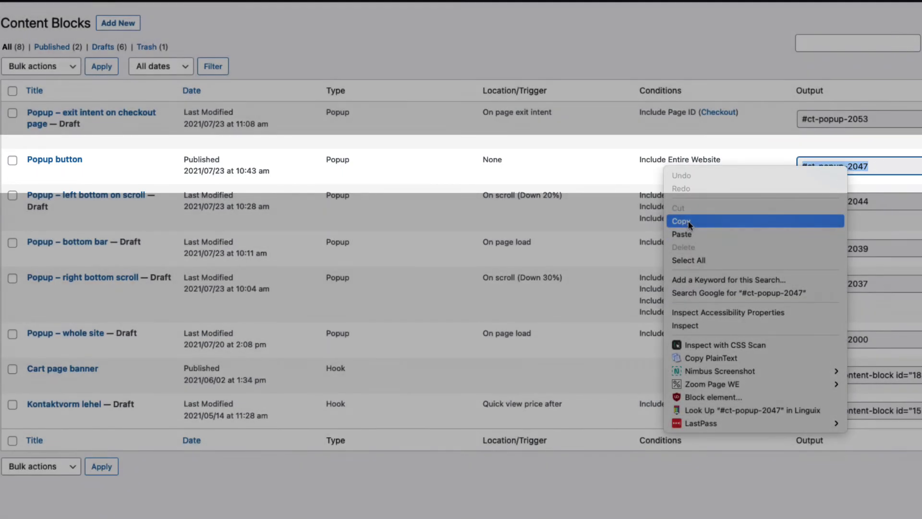
{"action": "left_click", "coordinate": [677, 219]}
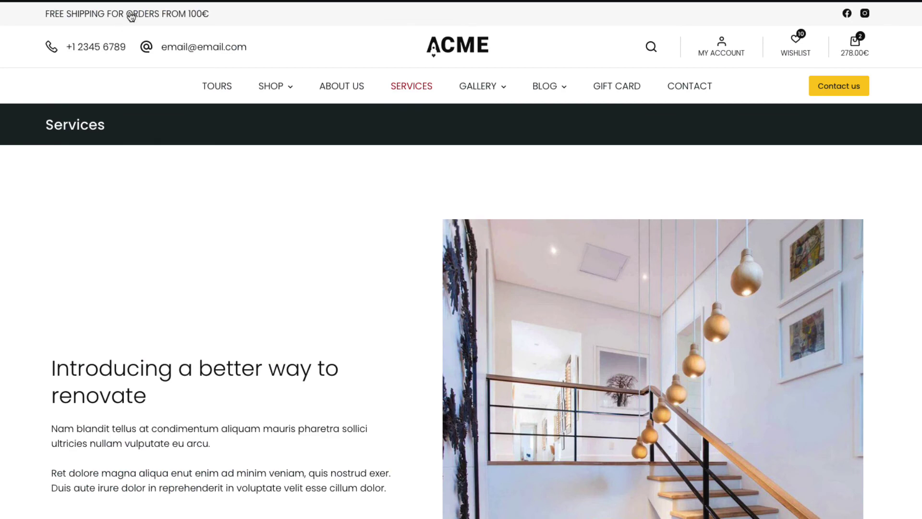
Open the Services page for editing and link the paragraph words "Nam blandit tellus" to #ct-popup-2047
{"action": "left_click", "coordinate": [141, 1]}
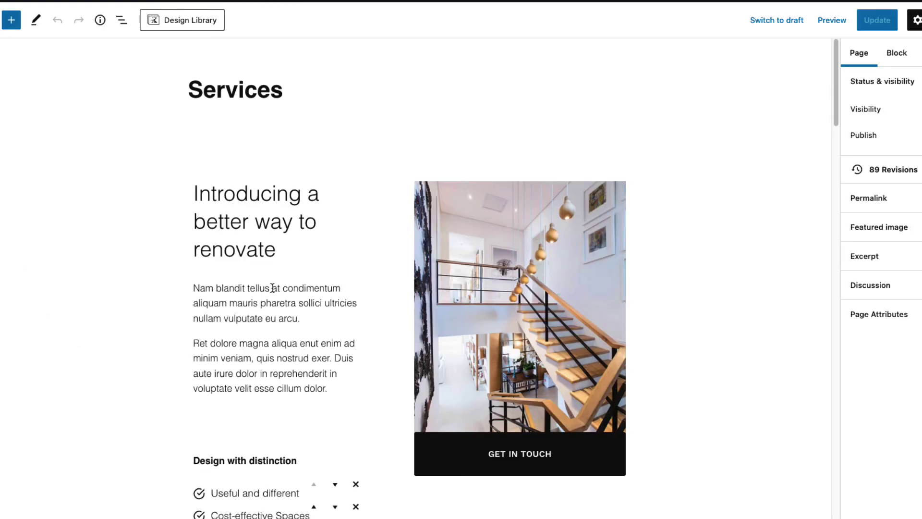
{"action": "left_click_drag", "start_coordinate": [271, 288], "coordinate": [189, 290]}
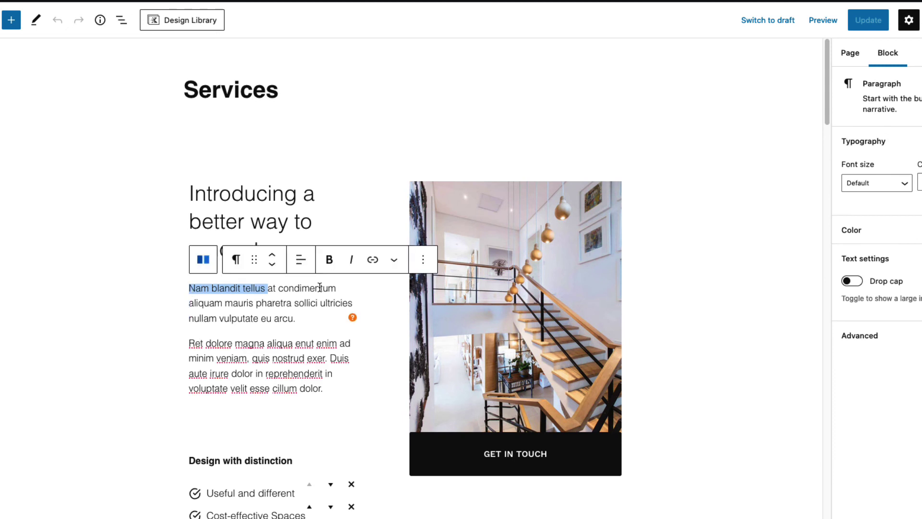
{"action": "left_click", "coordinate": [373, 259]}
{"action": "key", "text": "ctrl+v"}
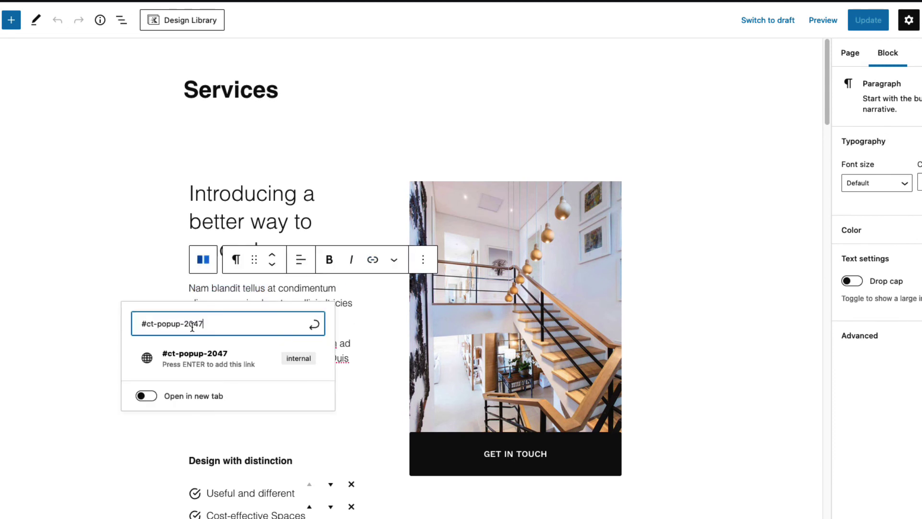
{"action": "left_click", "coordinate": [315, 325]}
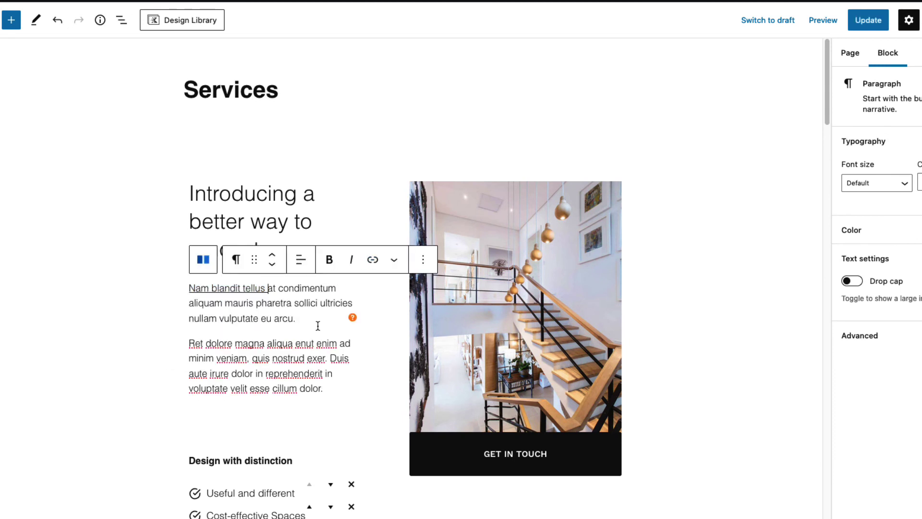
{"action": "left_click", "coordinate": [196, 283]}
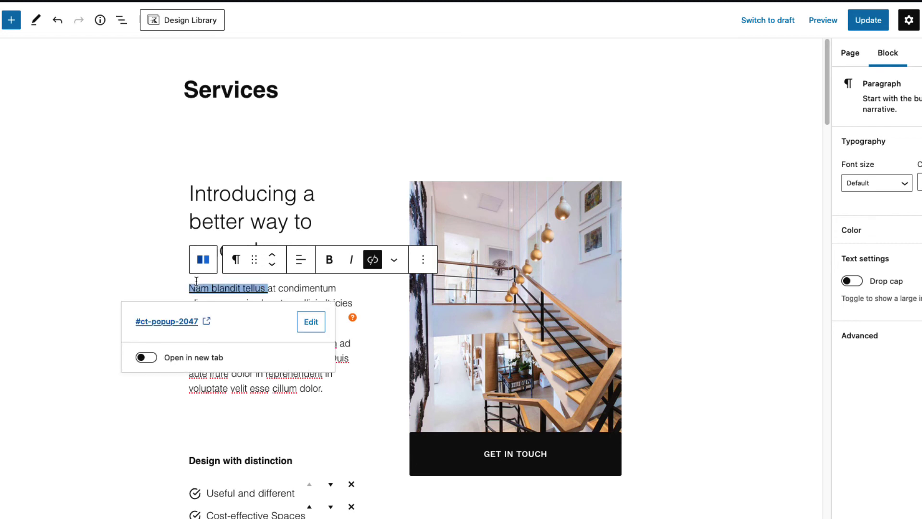
{"action": "left_click", "coordinate": [154, 272]}
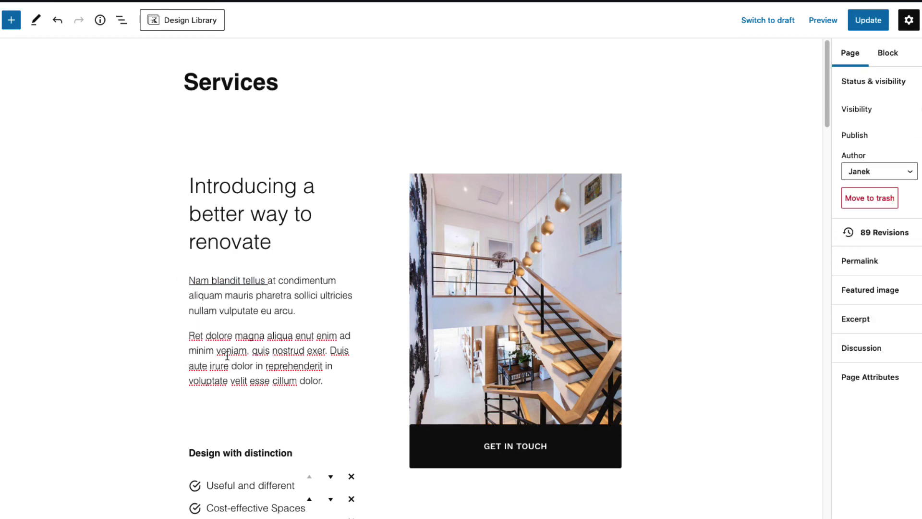
Replace the GET IN TOUCH button's link with #ct-popup-2047 and update the Services page
{"action": "scroll", "coordinate": [231, 356], "scroll_direction": "down", "scroll_amount": 1}
{"action": "scroll", "coordinate": [232, 354], "scroll_direction": "down", "scroll_amount": 1}
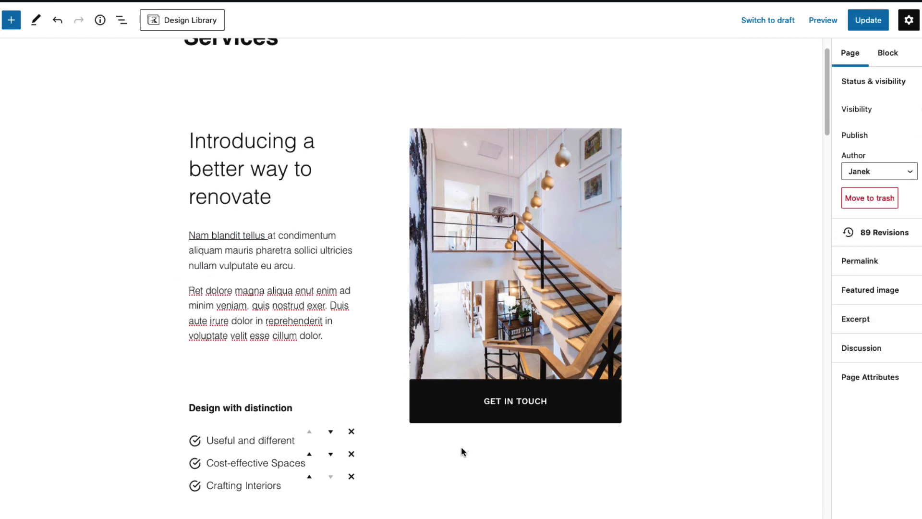
{"action": "left_click", "coordinate": [518, 405]}
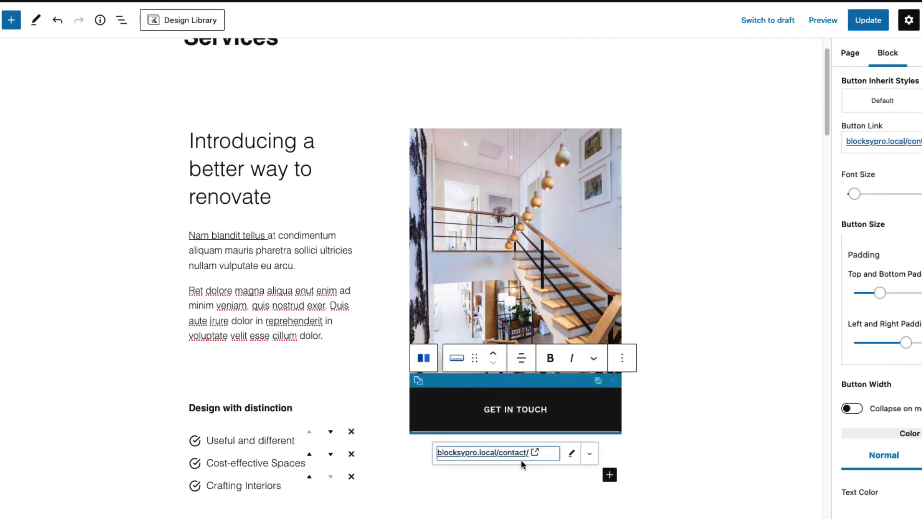
{"action": "left_click", "coordinate": [571, 452]}
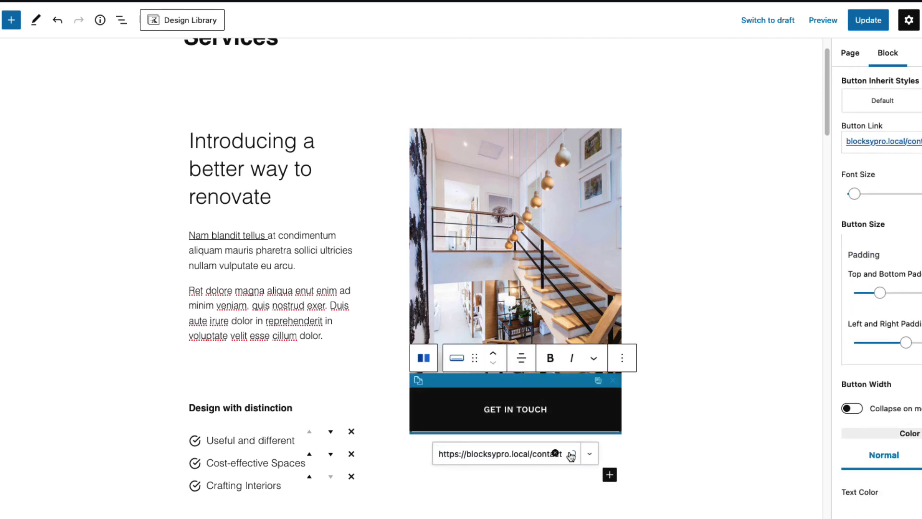
{"action": "left_click", "coordinate": [516, 454]}
{"action": "triple_click", "coordinate": [516, 453]}
{"action": "key", "text": "ctrl+v"}
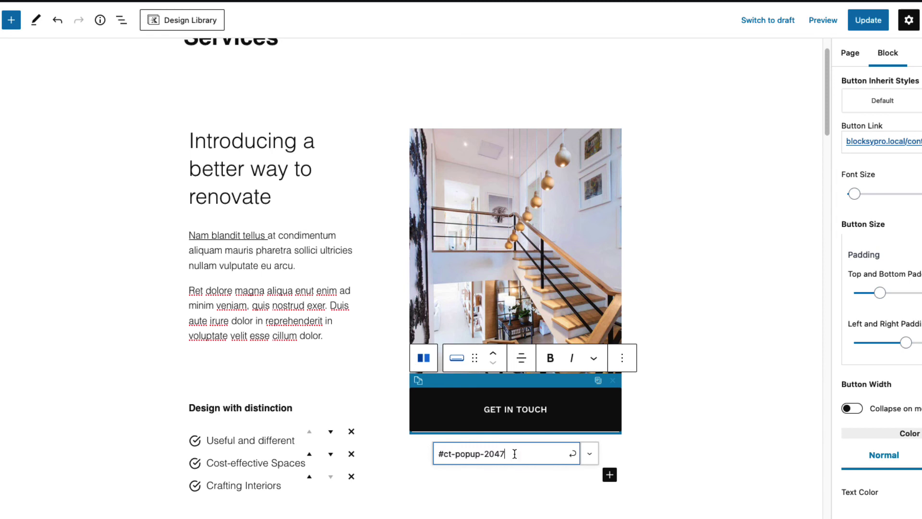
{"action": "left_click", "coordinate": [572, 452]}
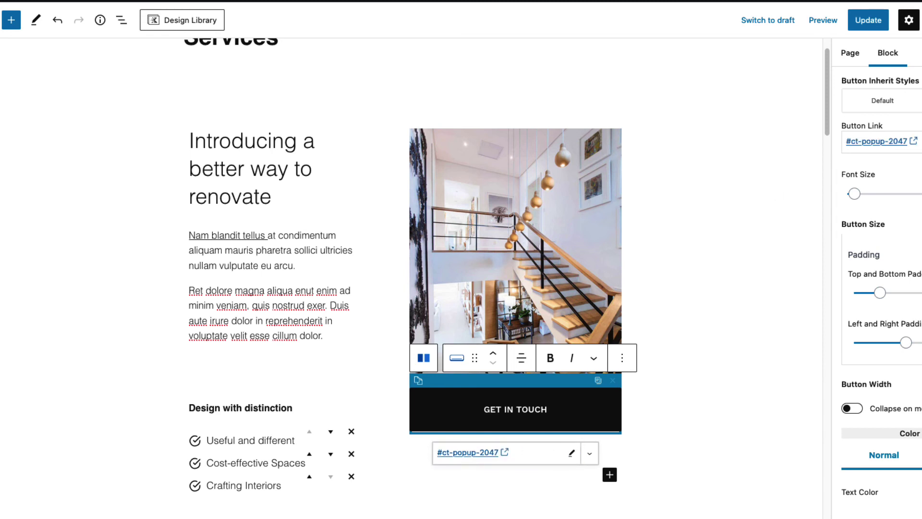
{"action": "left_click", "coordinate": [879, 20]}
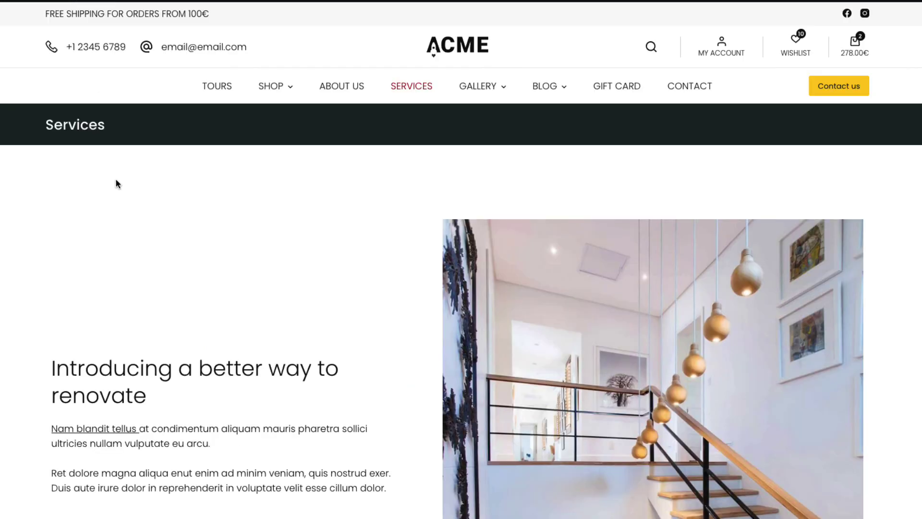
On the live Services page, test the popup from the "Nam blandit tellus" link, close it, and try the GET IN TOUCH button
{"action": "left_click", "coordinate": [95, 428]}
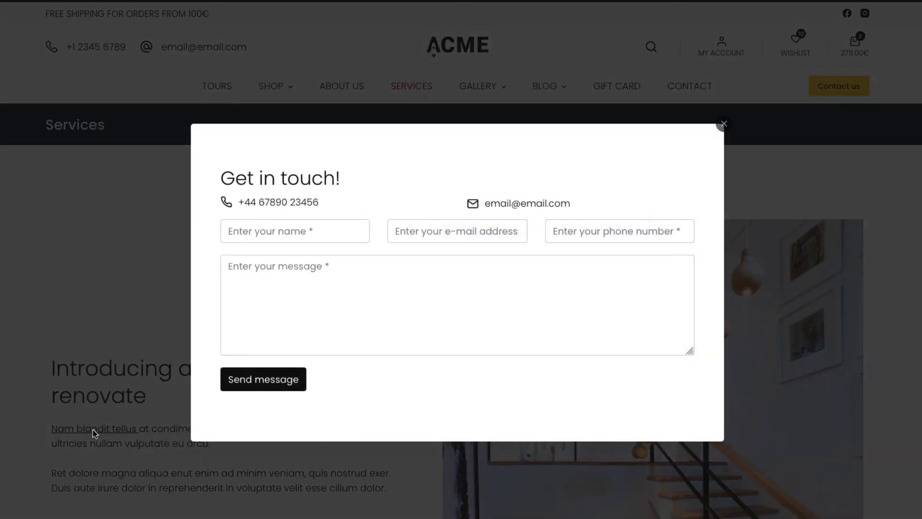
{"action": "left_click", "coordinate": [721, 127]}
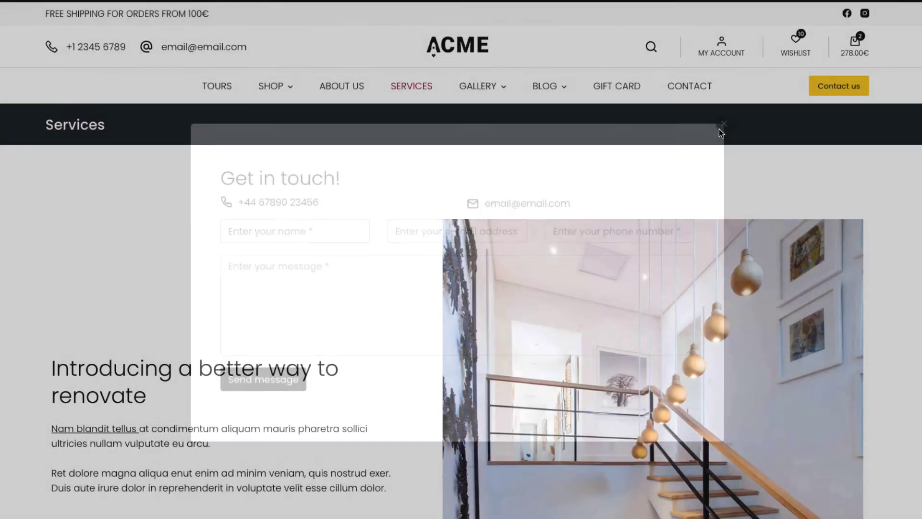
{"action": "scroll", "coordinate": [729, 241], "scroll_direction": "down", "scroll_amount": 5}
{"action": "scroll", "coordinate": [728, 241], "scroll_direction": "down", "scroll_amount": 5}
{"action": "left_click", "coordinate": [644, 300]}
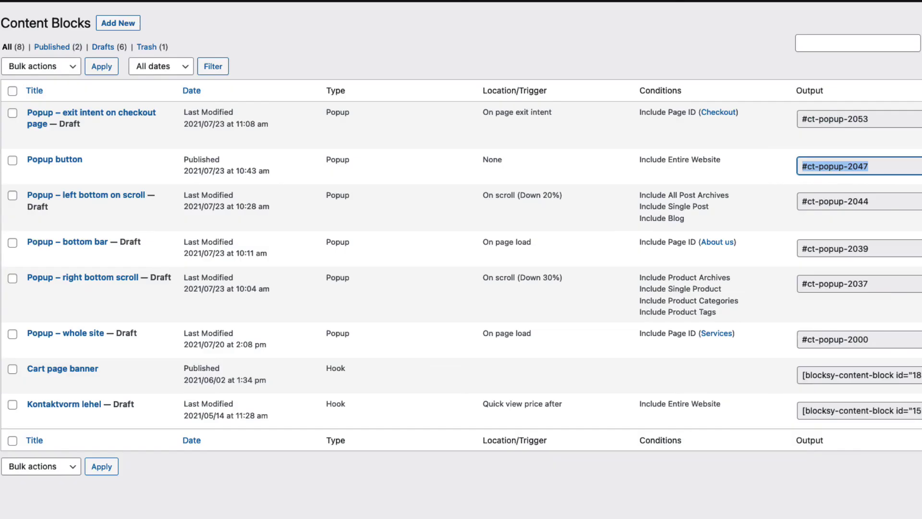
Open the "Popup button" content block for editing and set its trigger condition to On scroll to element
{"action": "left_click", "coordinate": [54, 163]}
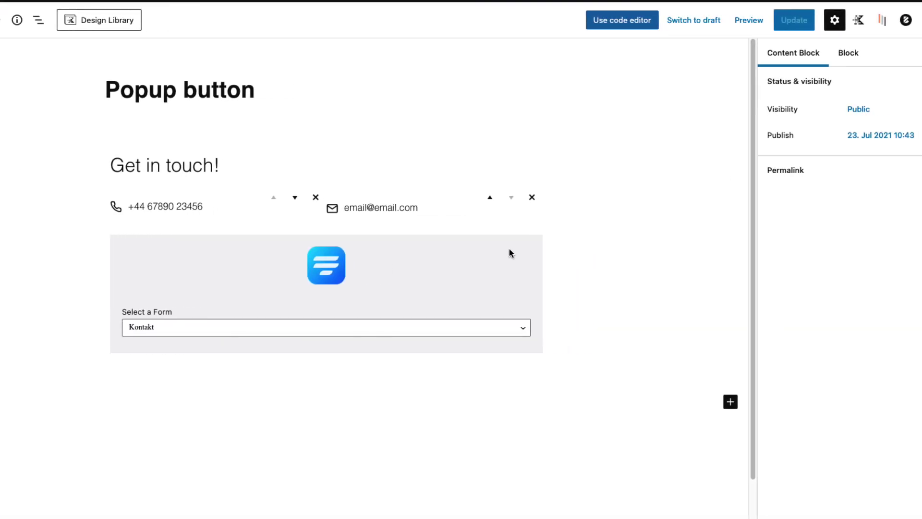
{"action": "left_click", "coordinate": [905, 20]}
{"action": "scroll", "coordinate": [834, 264], "scroll_direction": "down", "scroll_amount": 3}
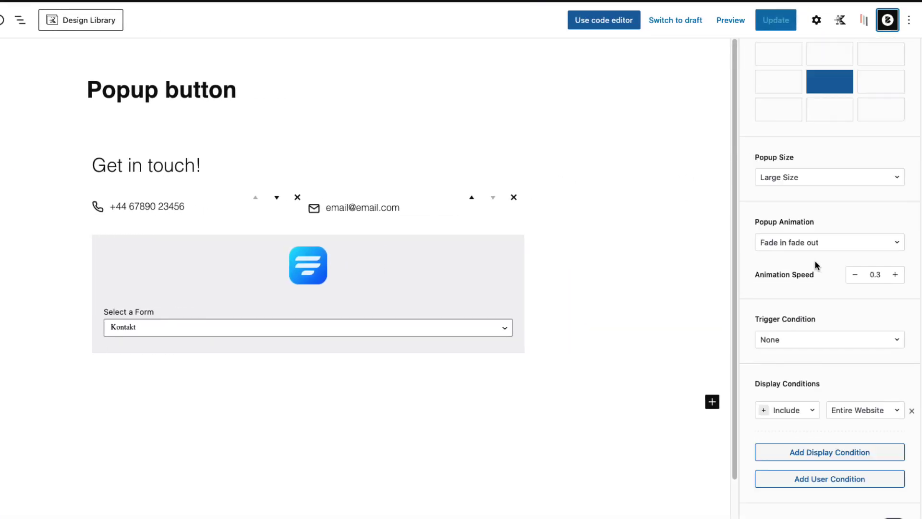
{"action": "scroll", "coordinate": [815, 264], "scroll_direction": "down", "scroll_amount": 2}
{"action": "left_click", "coordinate": [816, 269]}
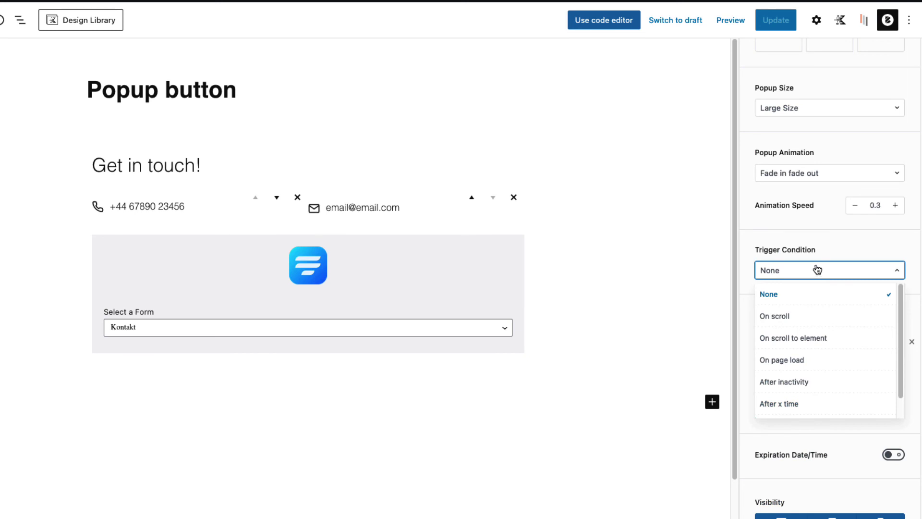
{"action": "left_click", "coordinate": [782, 342]}
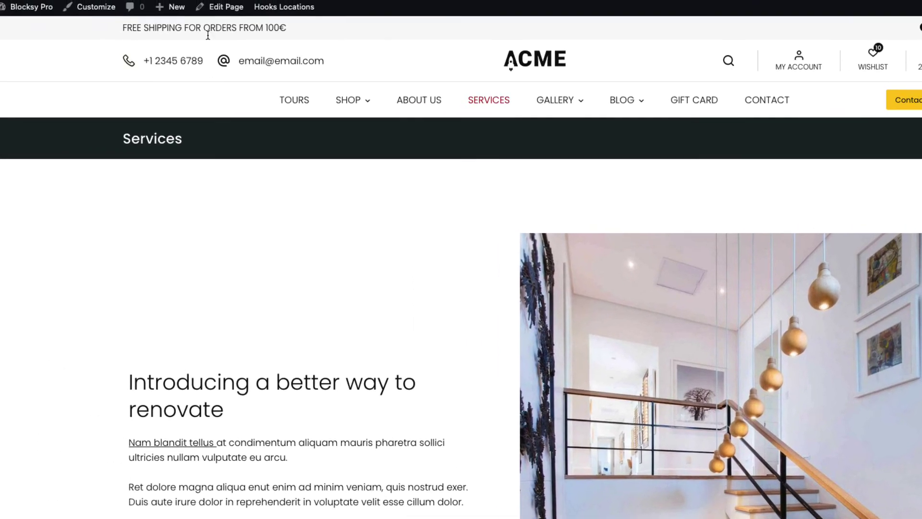
Edit the Services page, give the row containing "Forefront of contemporary American living" the additional CSS class popup, and save the page
{"action": "left_click", "coordinate": [222, 8]}
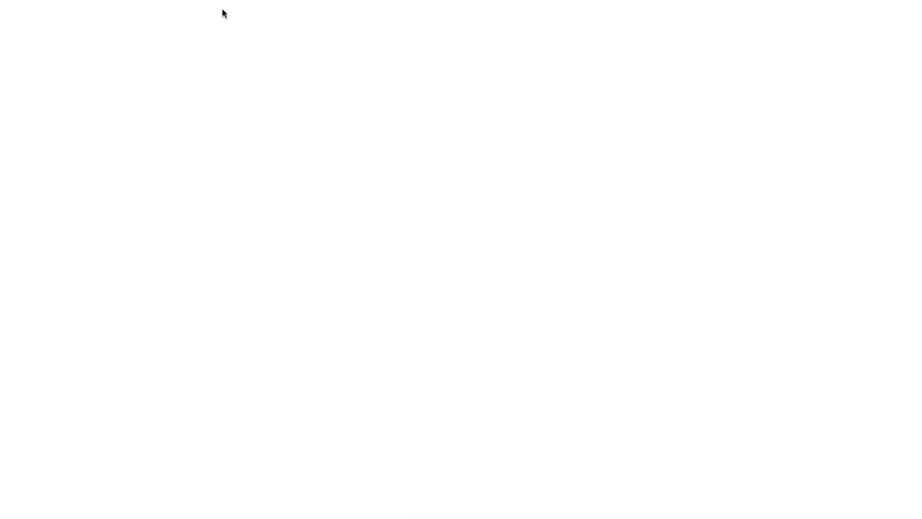
{"action": "scroll", "coordinate": [344, 235], "scroll_direction": "down", "scroll_amount": 6}
{"action": "left_click", "coordinate": [445, 329]}
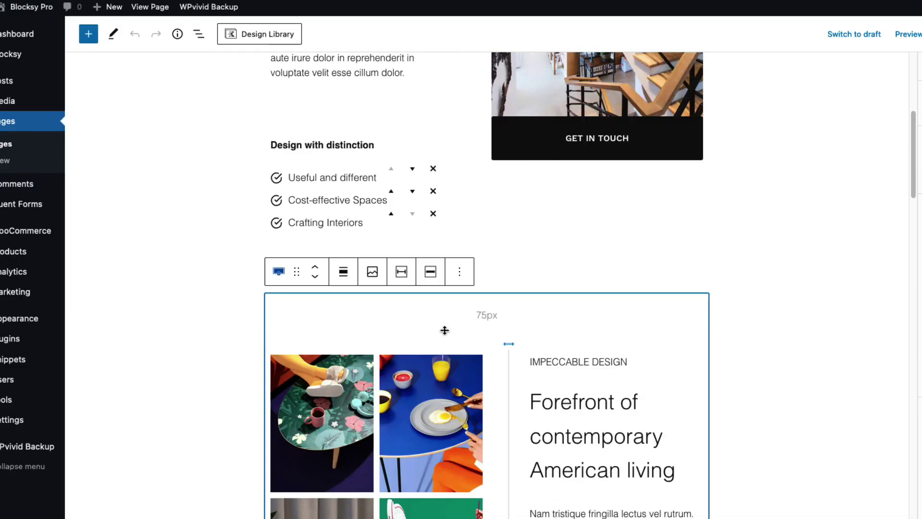
{"action": "left_click", "coordinate": [749, 346]}
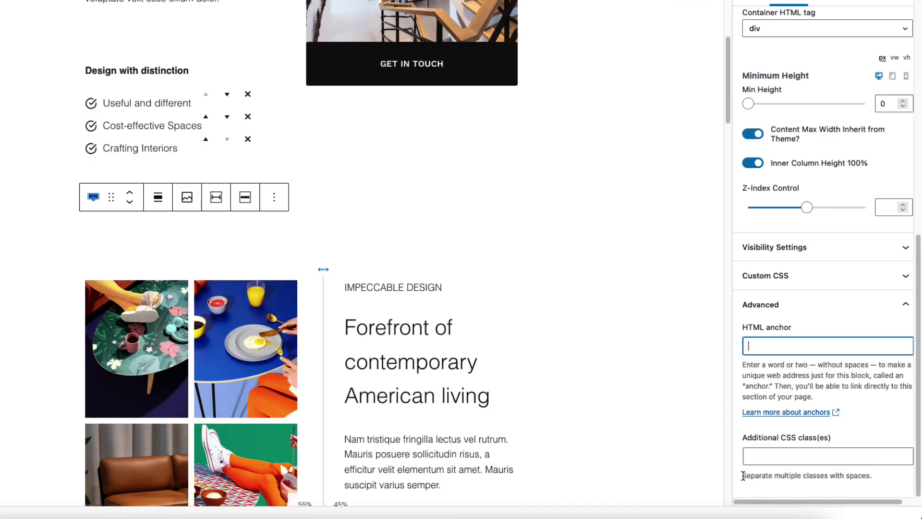
{"action": "left_click", "coordinate": [781, 457]}
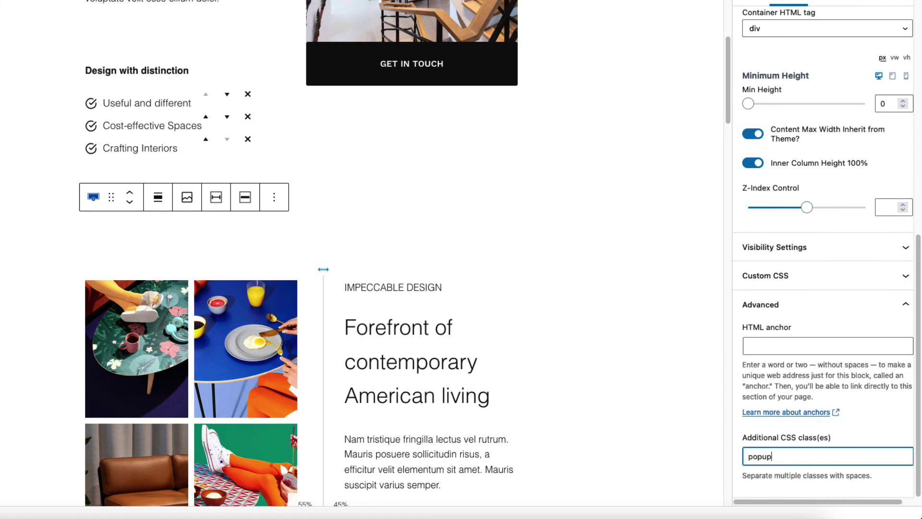
{"action": "left_click", "coordinate": [786, 1]}
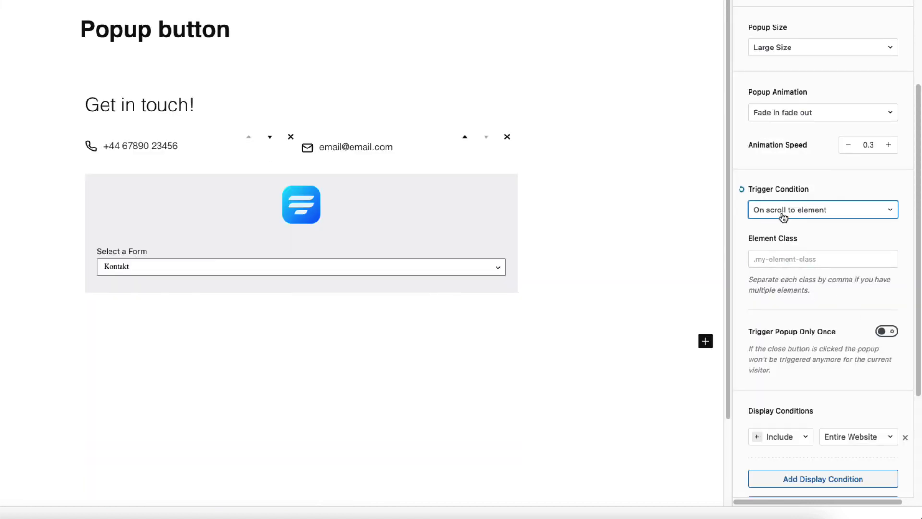
Set the popup's scroll trigger element class to .popup and save the popup
{"action": "left_click", "coordinate": [771, 253]}
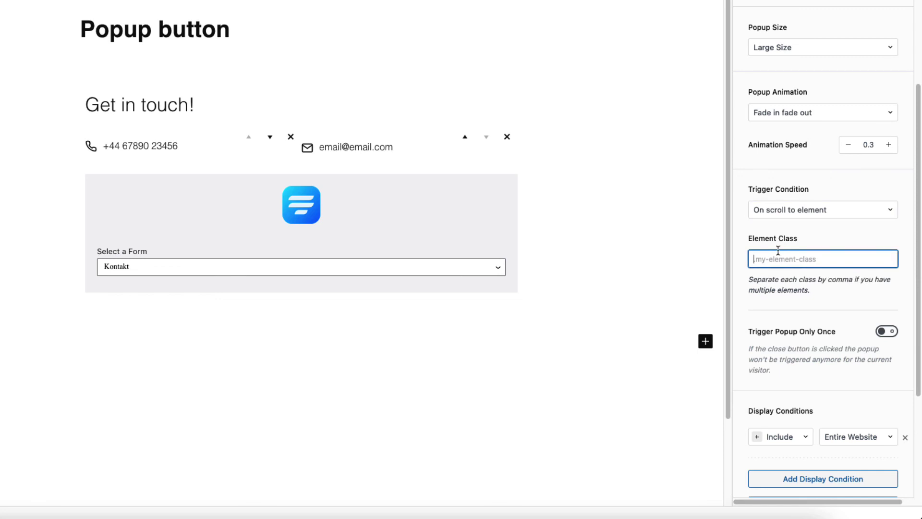
{"action": "type", "text": ".popup"}
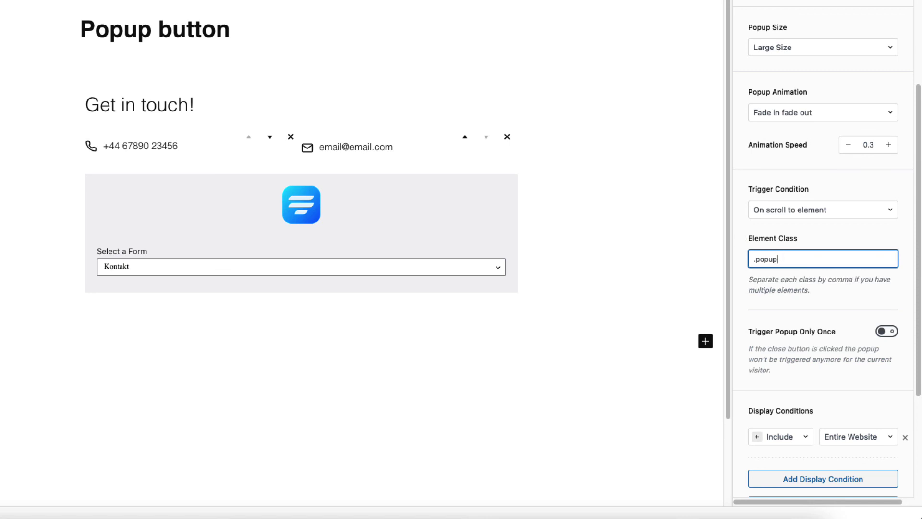
{"action": "key", "text": "ctrl+s"}
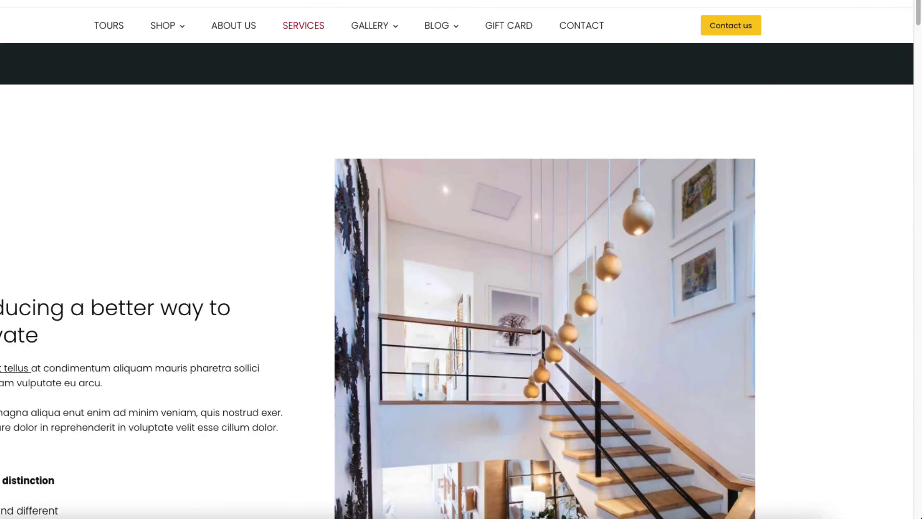
Test the scroll-to-element popup on the live Services page by scrolling to the image row, and close the popup
{"action": "mouse_move", "coordinate": [199, 136]}
{"action": "scroll", "coordinate": [118, 159], "scroll_direction": "down", "scroll_amount": 8}
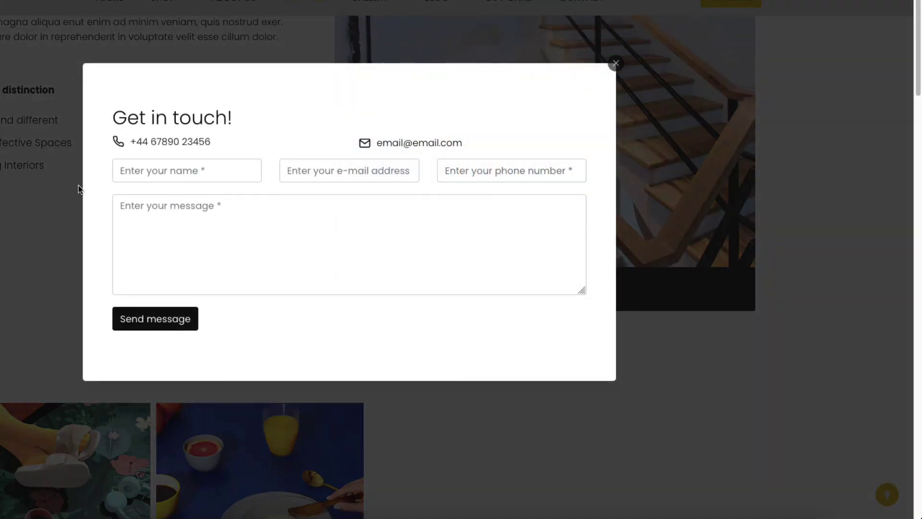
{"action": "left_click", "coordinate": [615, 67]}
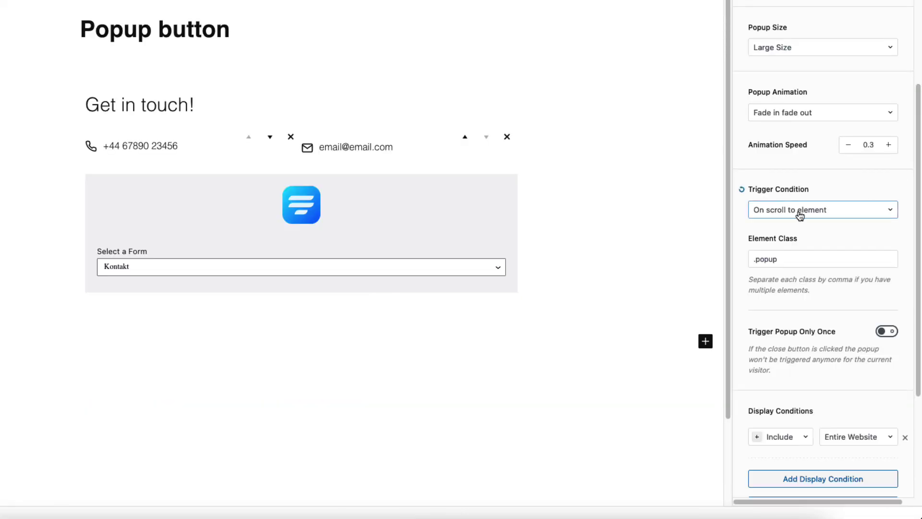
Set the popup's trigger condition to After inactivity with an inactivity time of 30 seconds, and look over the live Services page
{"action": "left_click", "coordinate": [799, 215]}
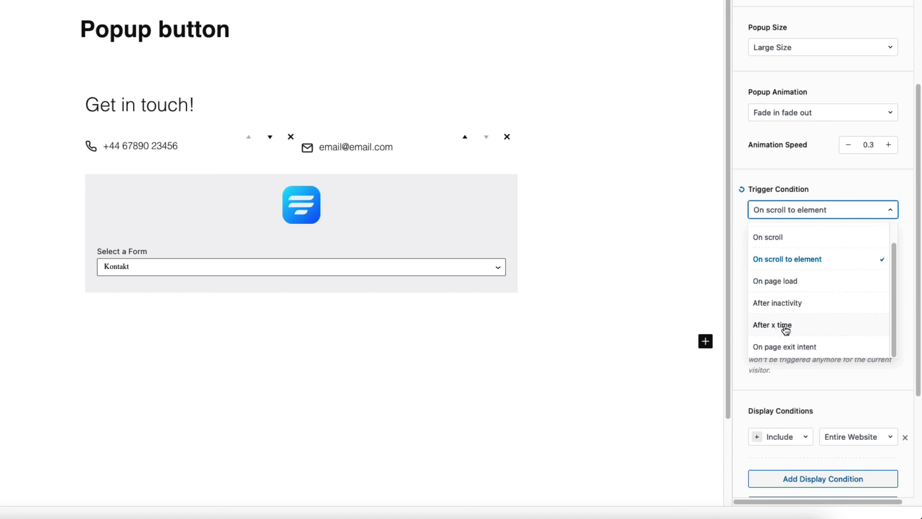
{"action": "scroll", "coordinate": [786, 336], "scroll_direction": "down", "scroll_amount": 1}
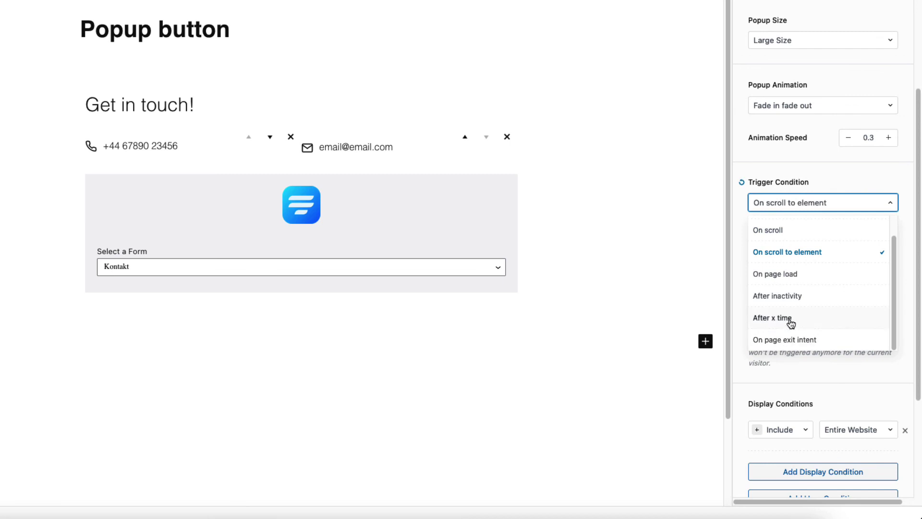
{"action": "left_click", "coordinate": [770, 296]}
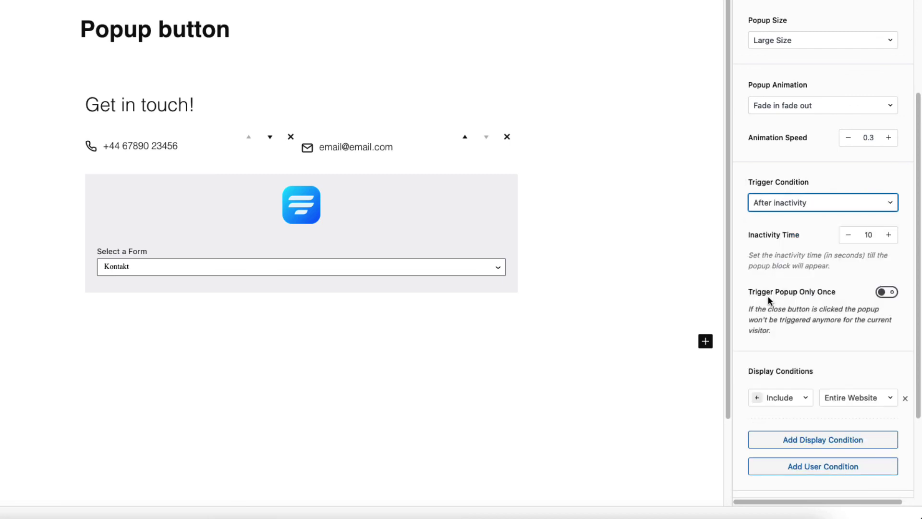
{"action": "left_click", "coordinate": [865, 234]}
{"action": "key", "text": "BackSpace"}
{"action": "type", "text": "3"}
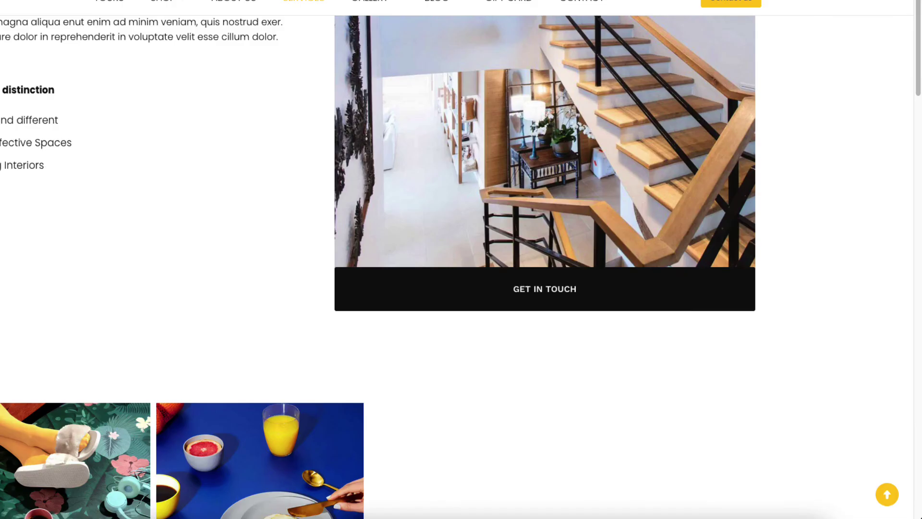
{"action": "scroll", "coordinate": [192, 214], "scroll_direction": "up", "scroll_amount": 8}
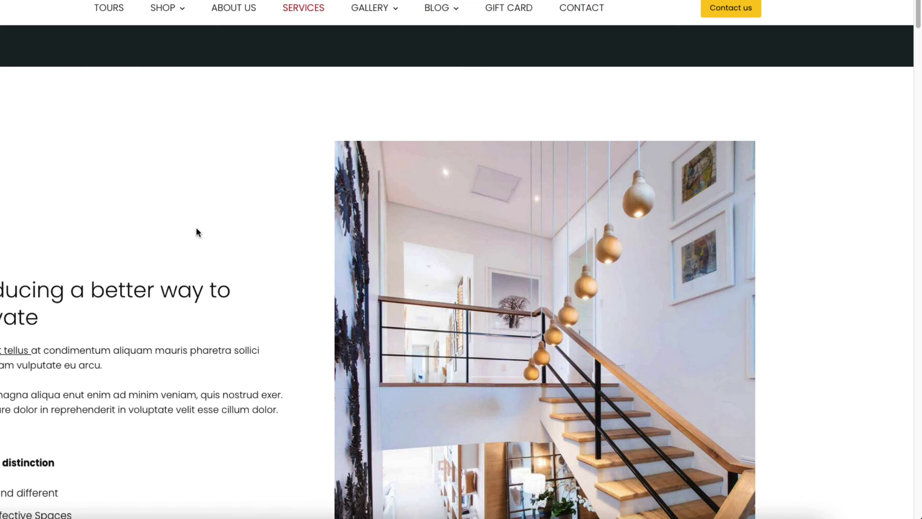
{"action": "scroll", "coordinate": [199, 241], "scroll_direction": "down", "scroll_amount": 4}
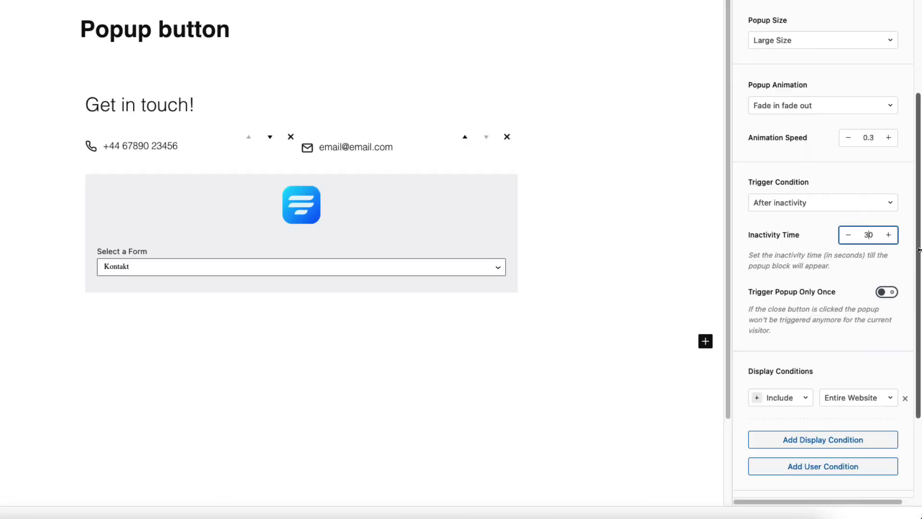
Switch the popup's trigger condition to On scroll
{"action": "left_click", "coordinate": [813, 208]}
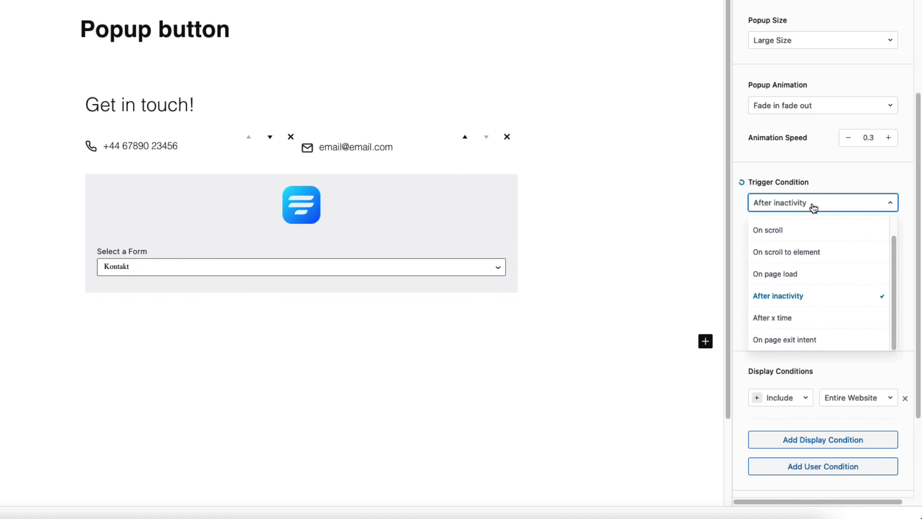
{"action": "left_click", "coordinate": [784, 230]}
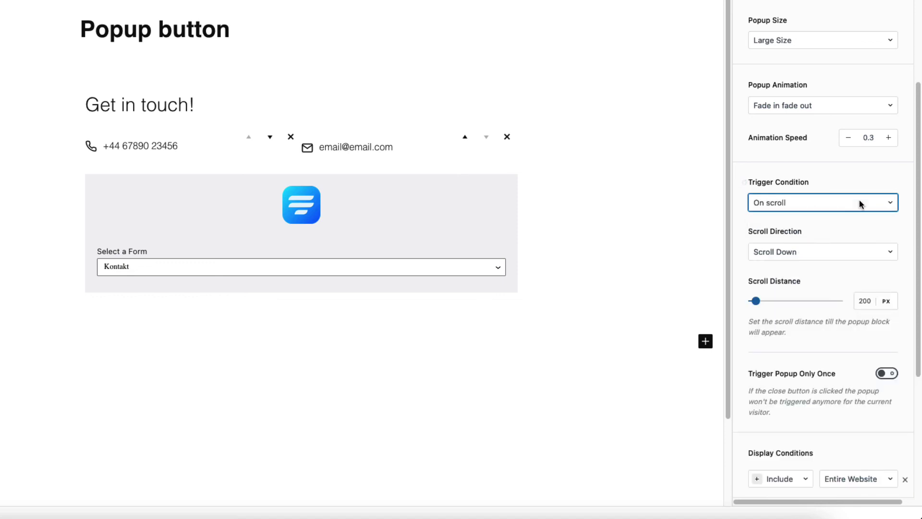